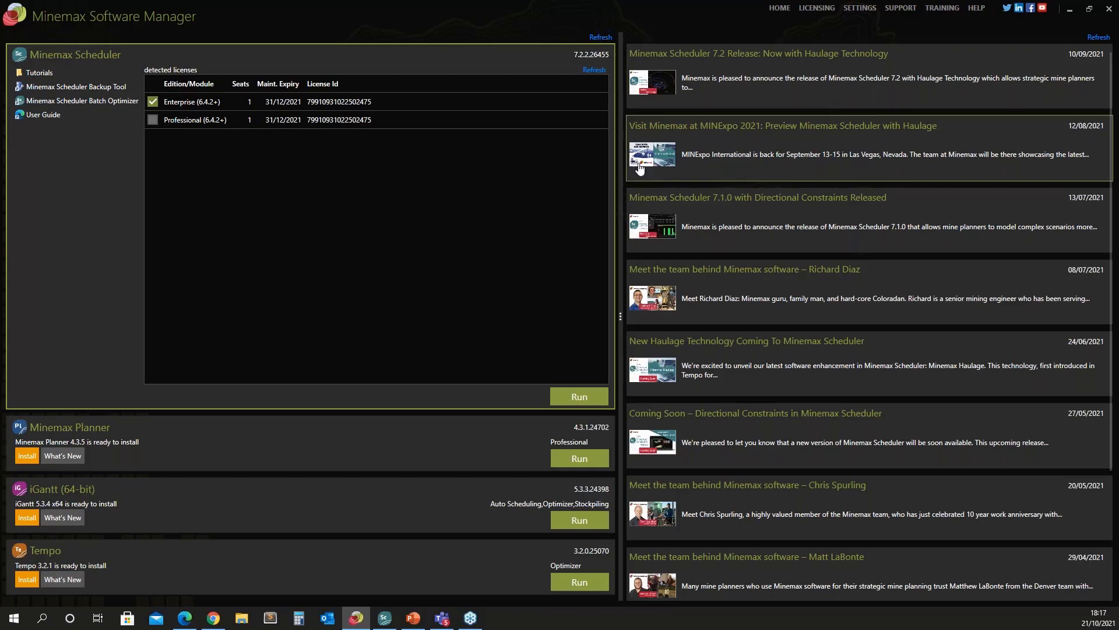
- Launch Minemax Scheduler with the Enterprise edition licence and maximize its window
click(568, 402)
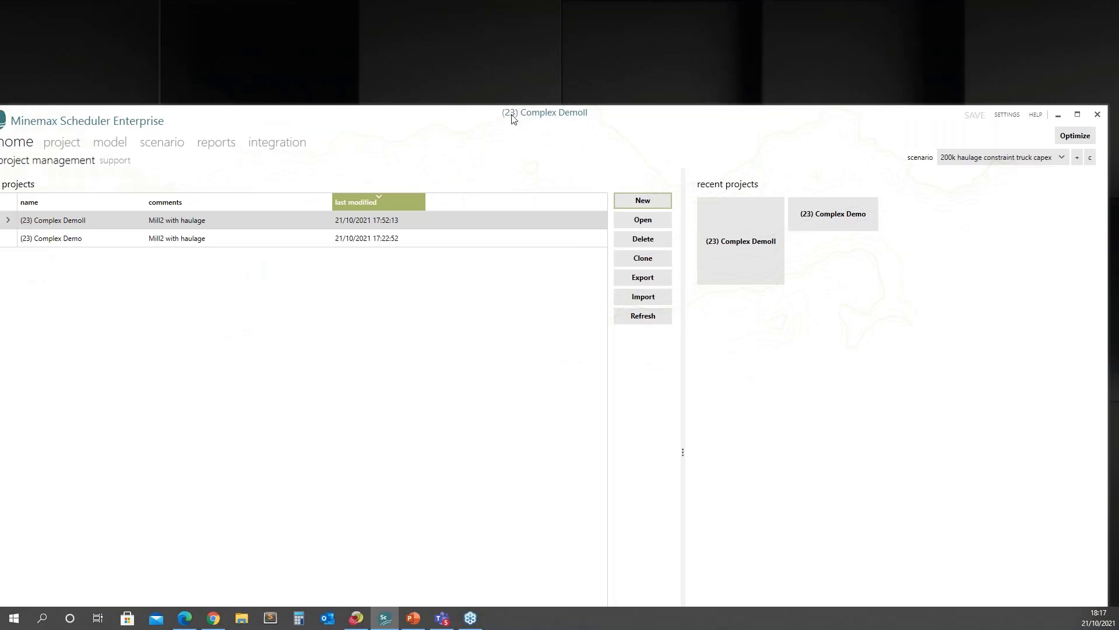
double_click(512, 117)
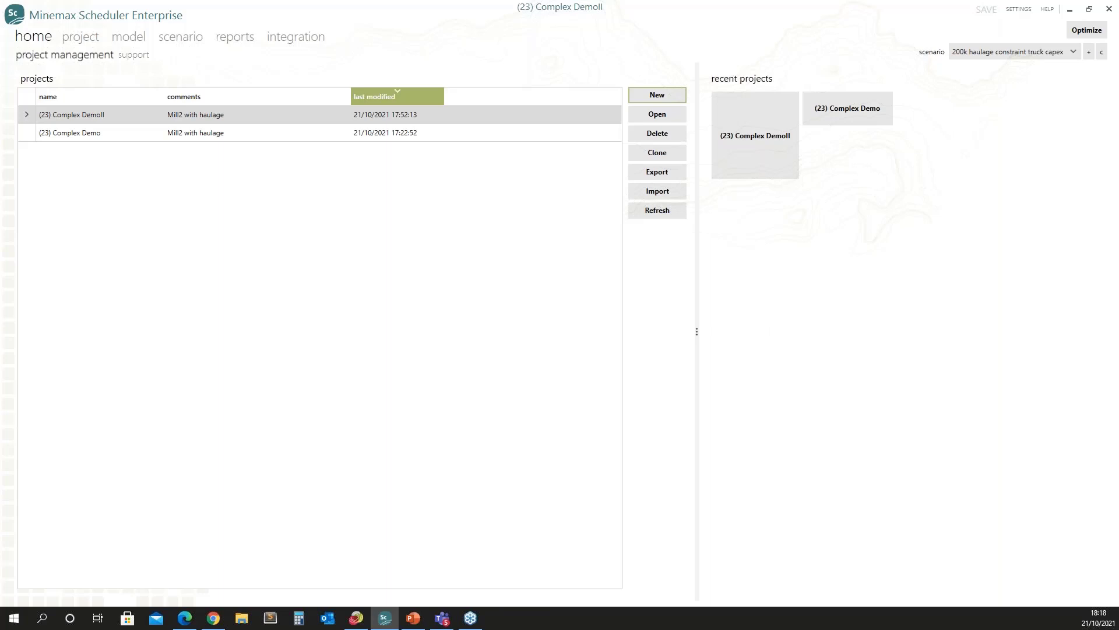
key(alt+Tab)
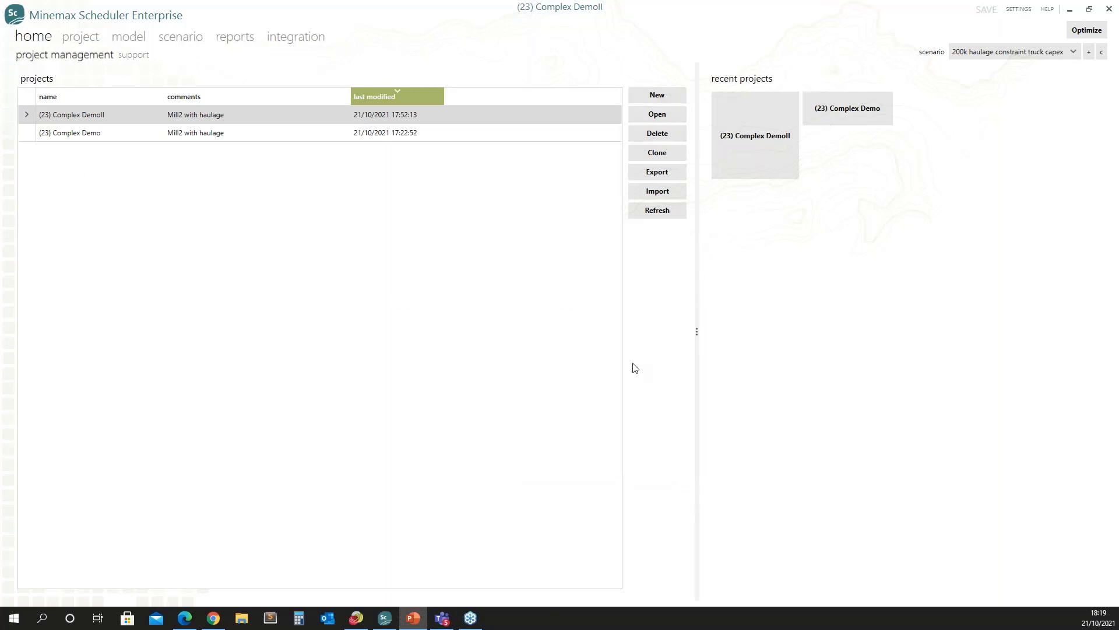
- Examine the (23) Complex DemoII and (23) Complex Demo entries in the project list with their comments
click(129, 133)
click(128, 115)
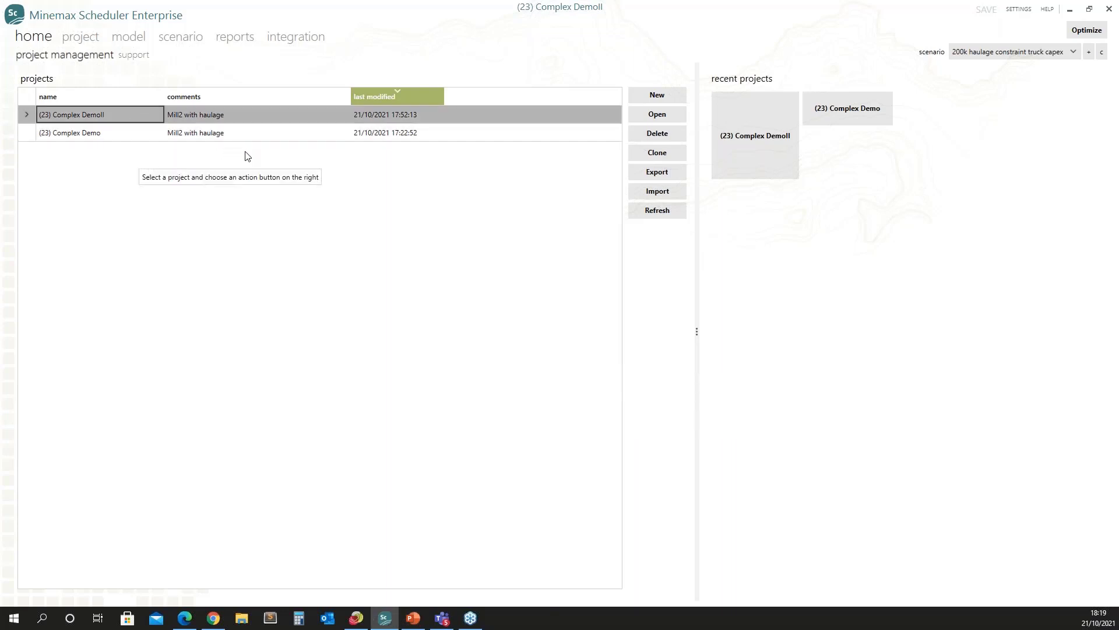
click(135, 133)
click(131, 116)
click(131, 133)
click(135, 116)
click(131, 130)
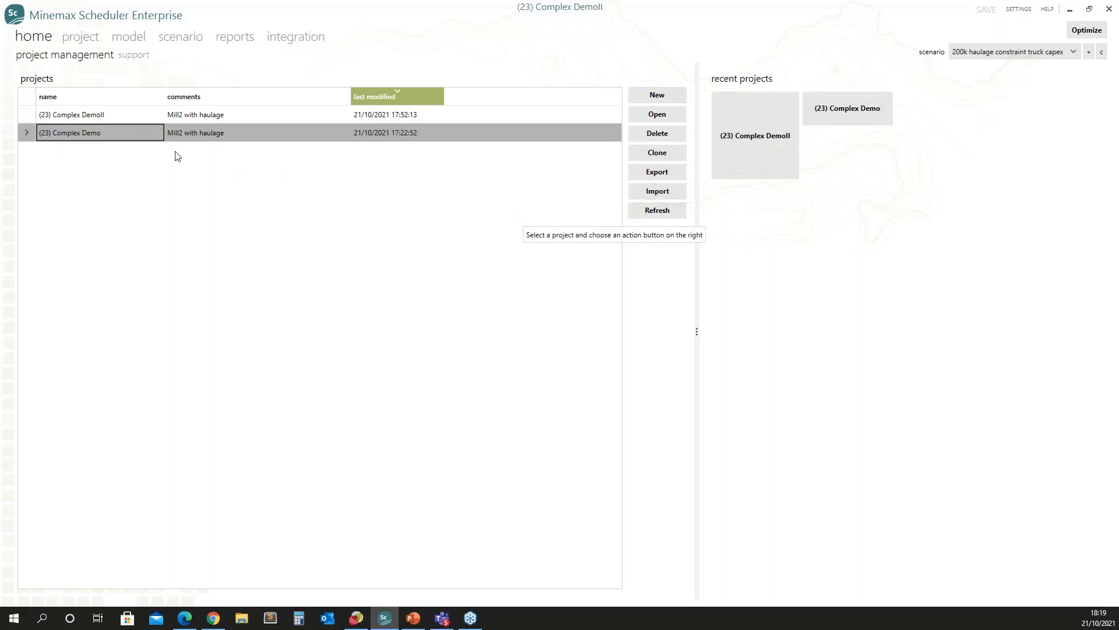
click(207, 117)
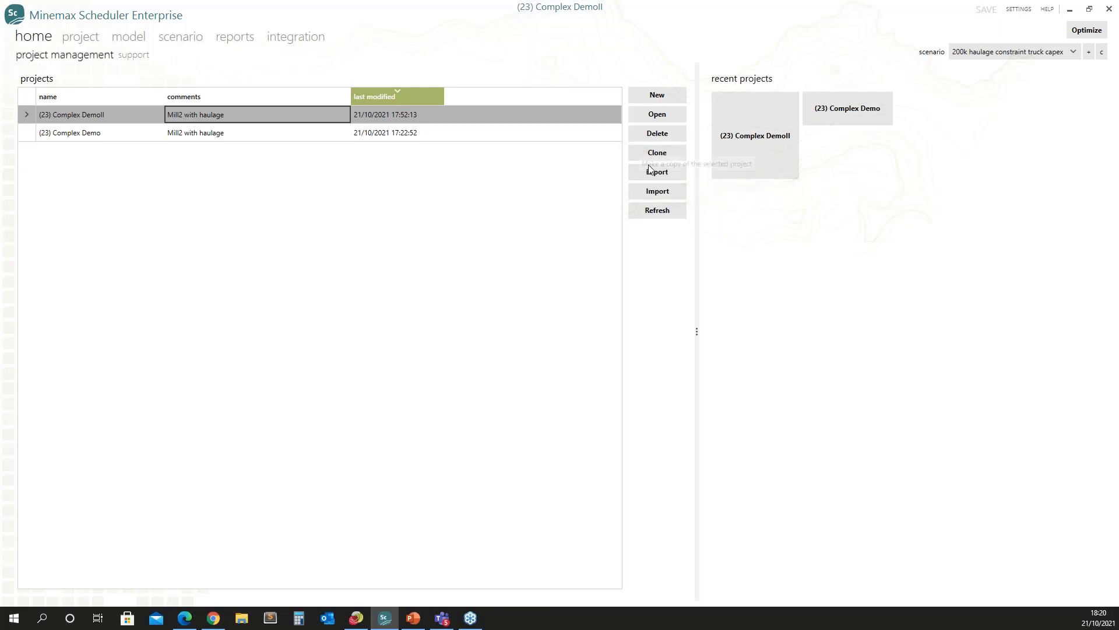
click(499, 129)
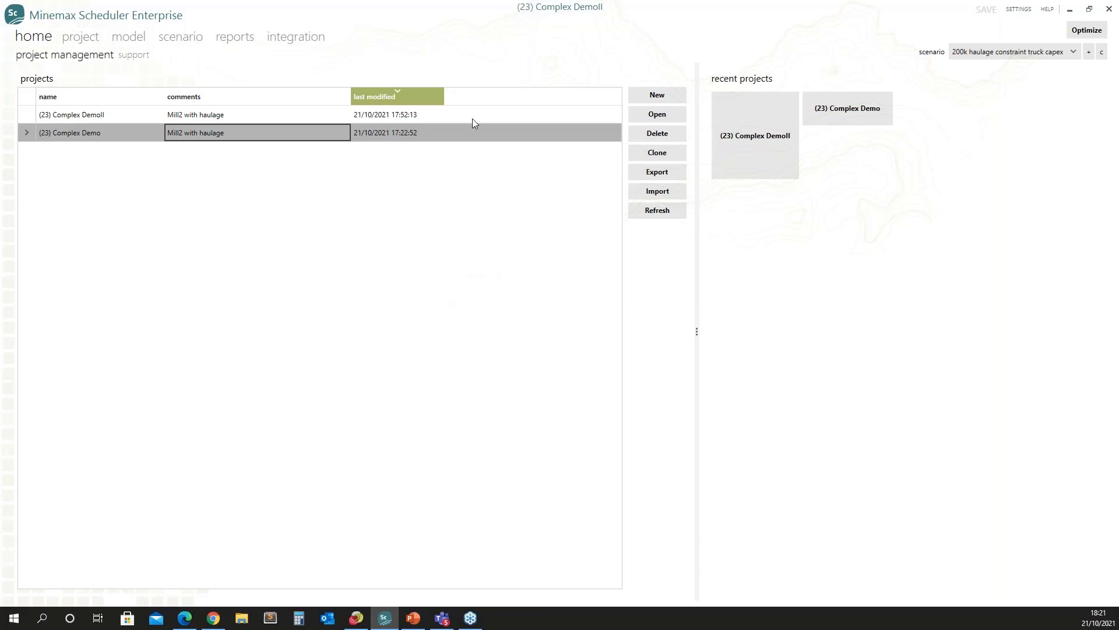
- Review the log messages on the support page and return to the project management page
click(141, 56)
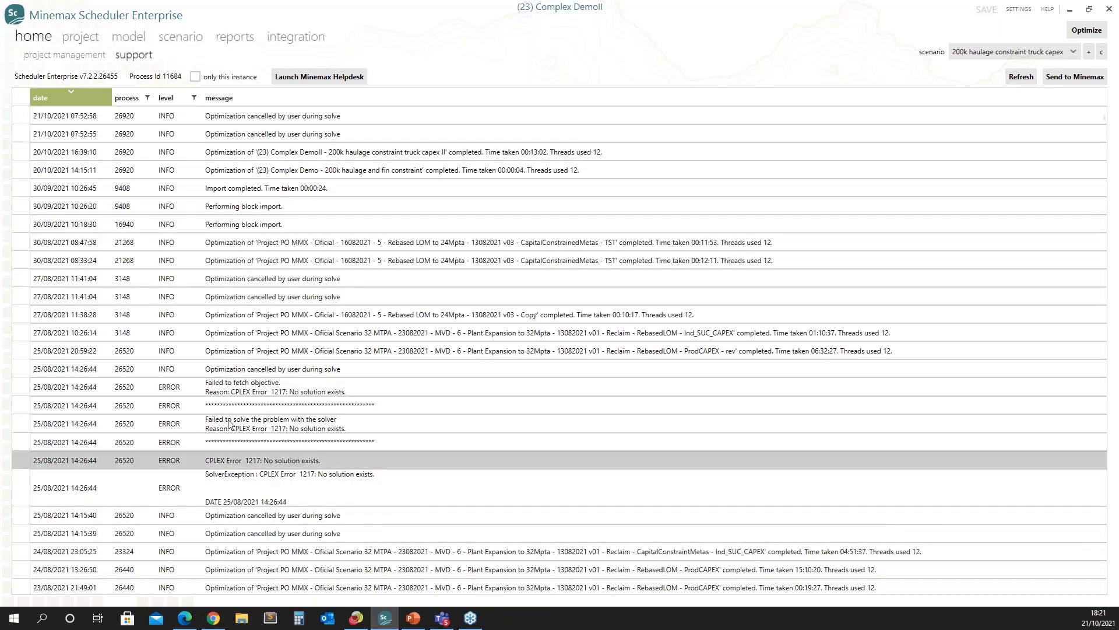
click(67, 56)
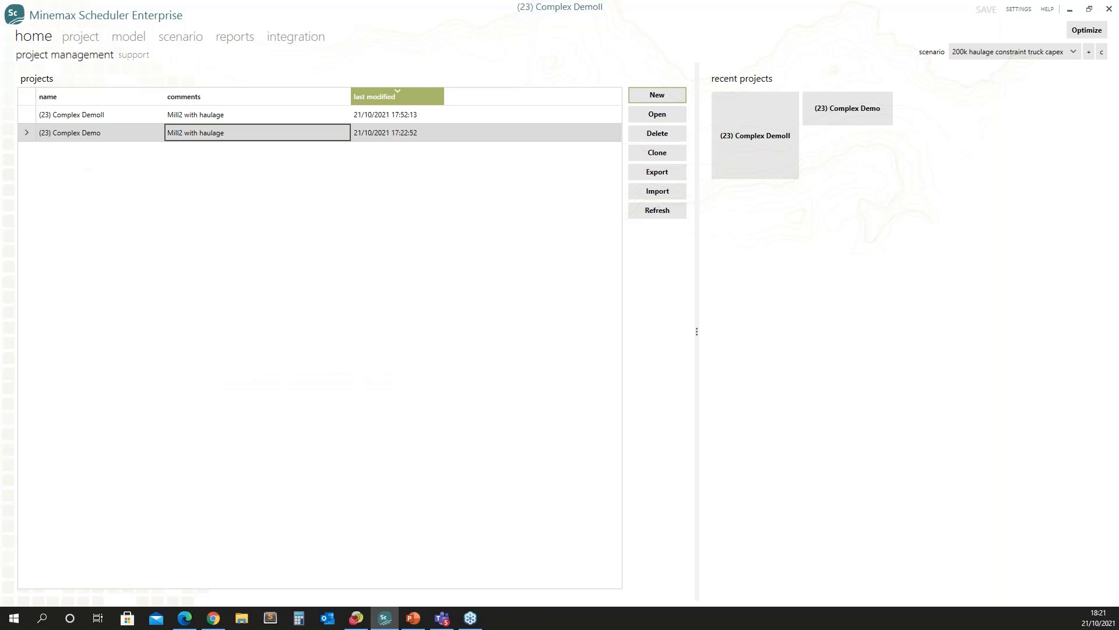
click(413, 618)
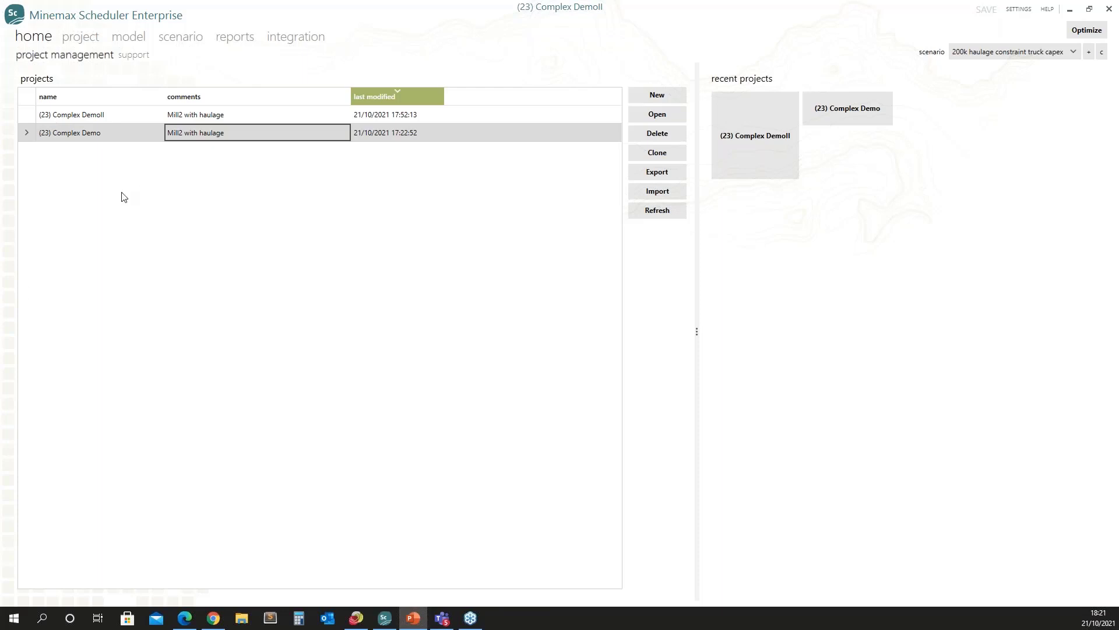
click(28, 39)
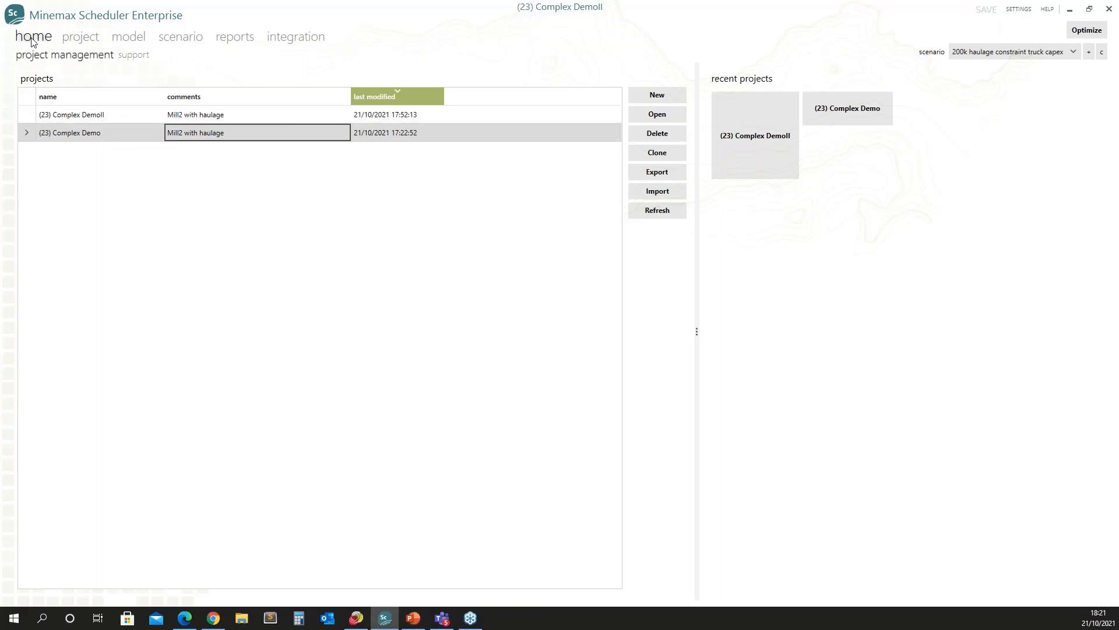
- Examine the name and comments of the open project in its project summary
click(83, 40)
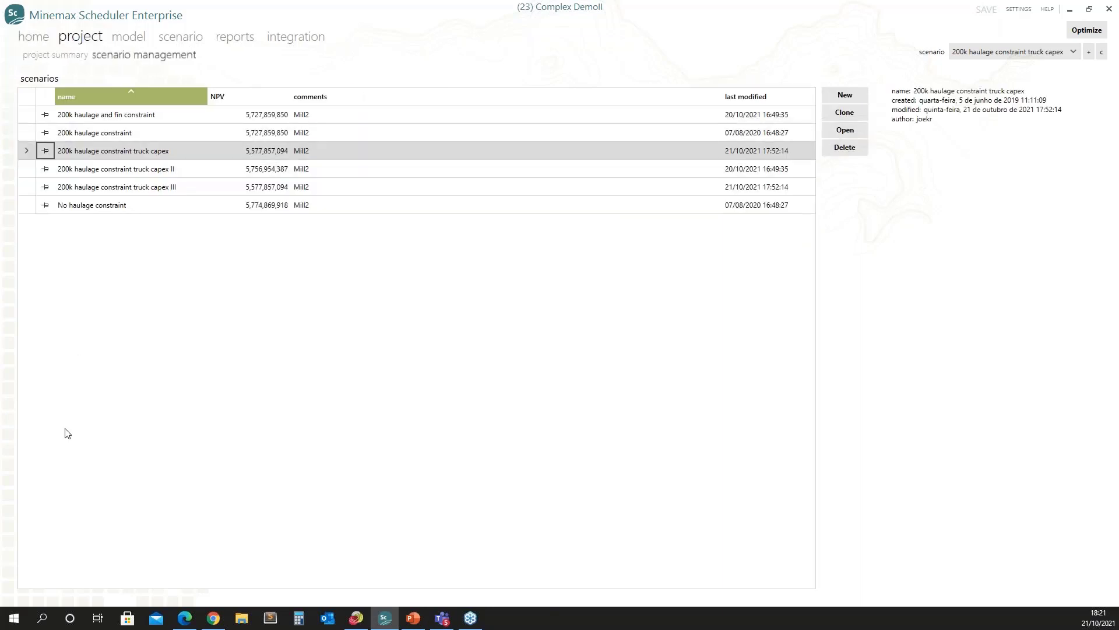
click(79, 55)
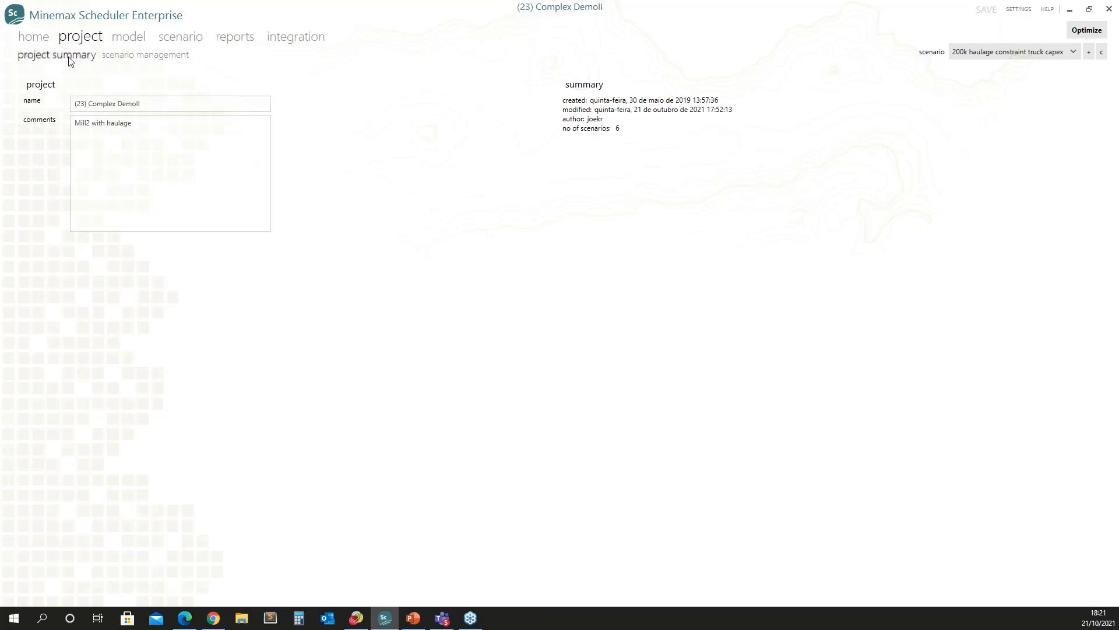
drag(140, 104, 74, 104)
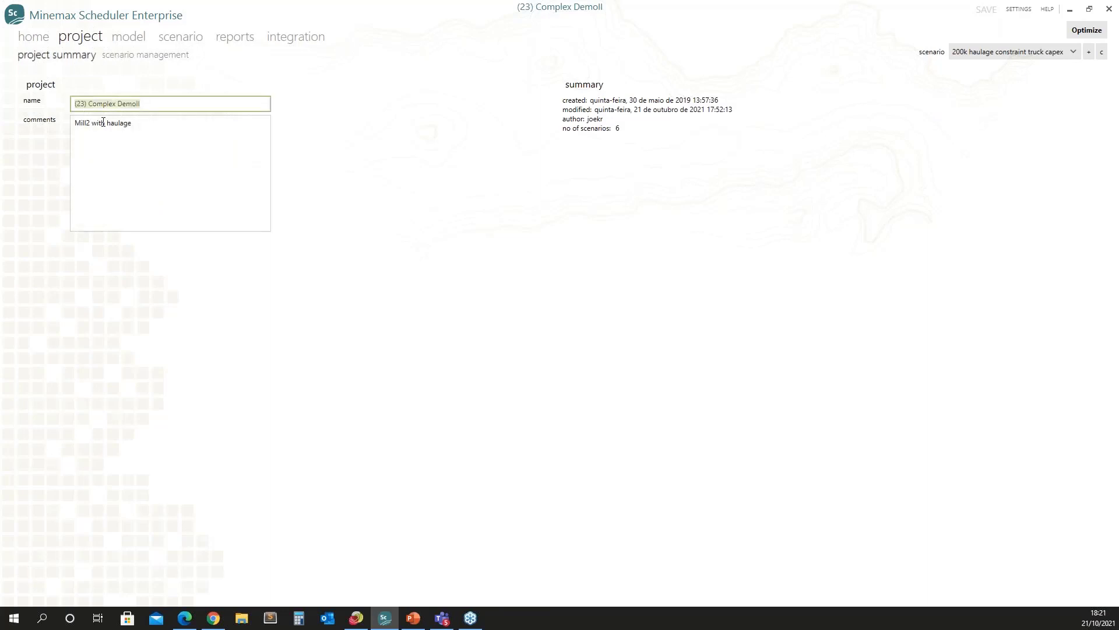
click(139, 125)
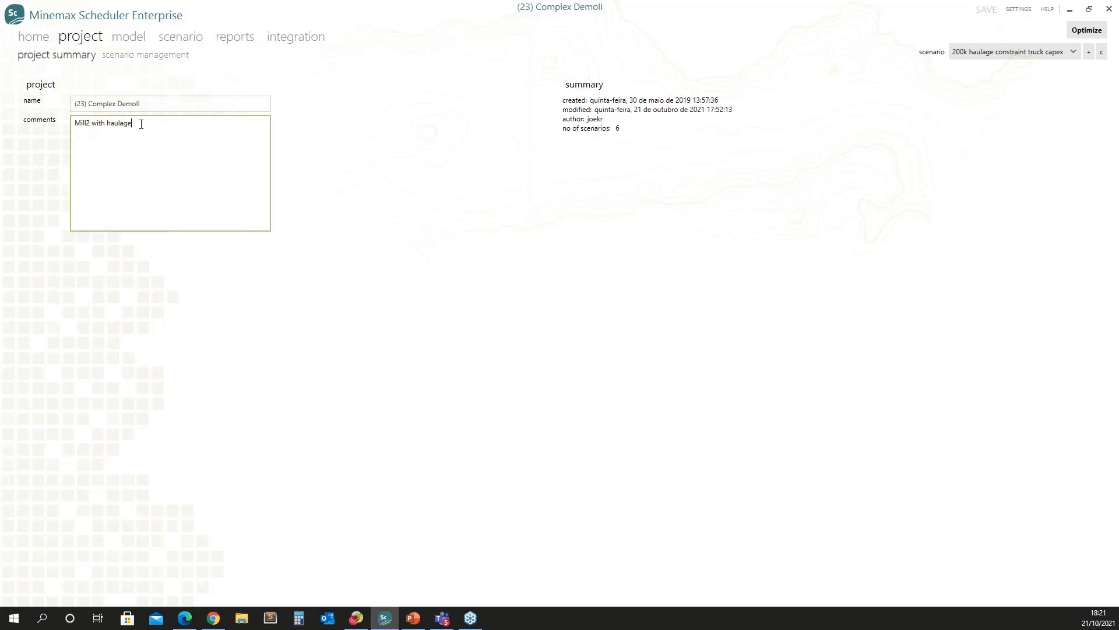
- Open scenario management and look through the project's scenarios by name
click(138, 55)
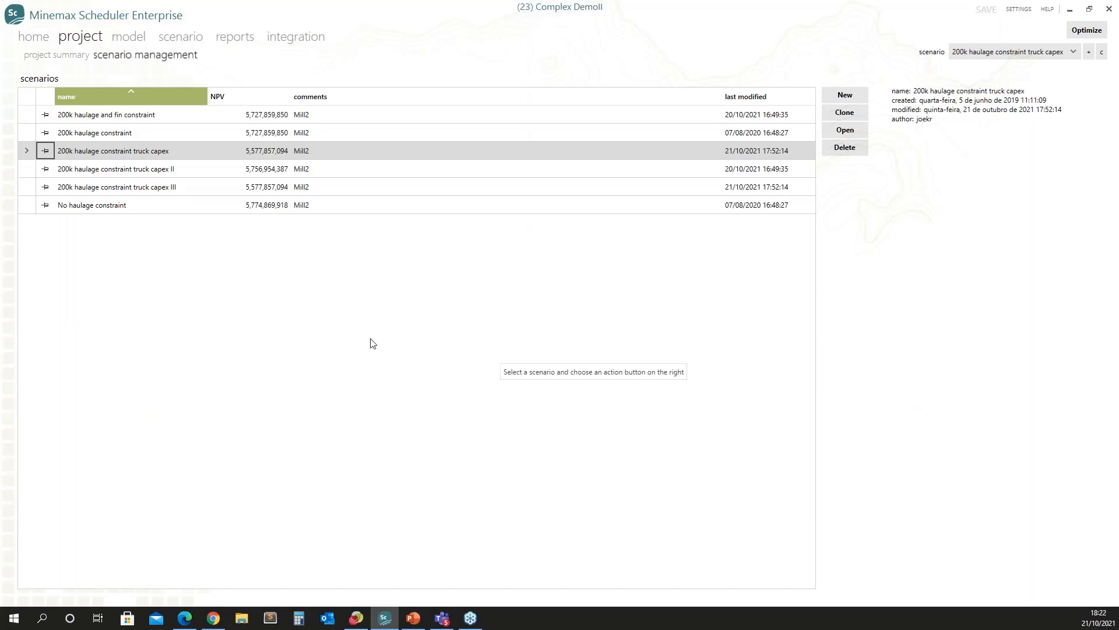
click(96, 117)
click(111, 130)
click(124, 169)
click(130, 204)
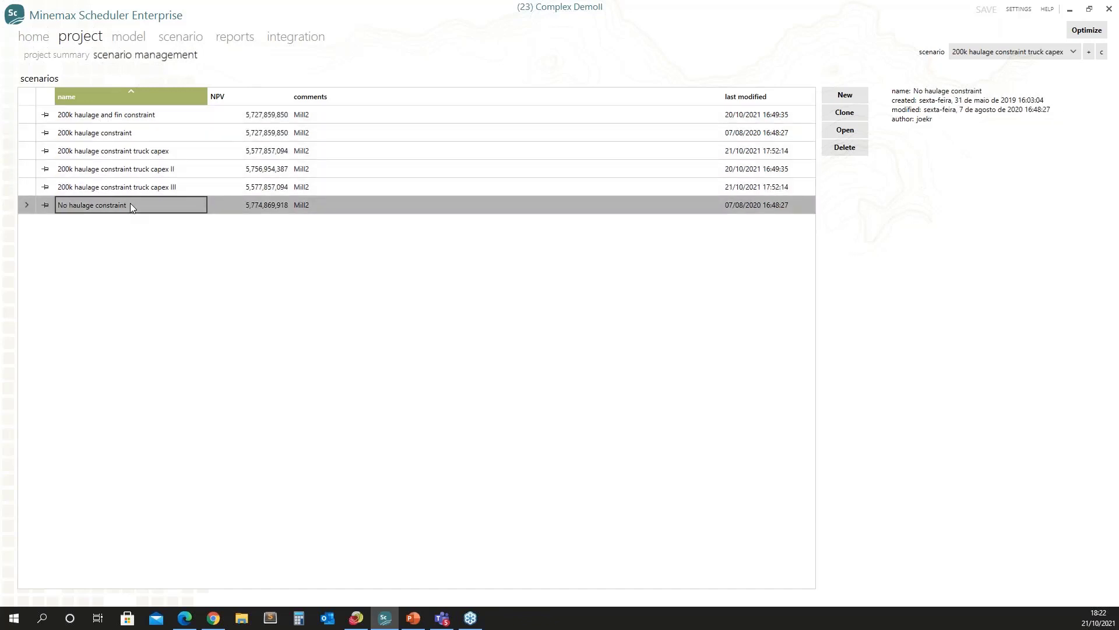
- Check the NPV of the scenarios and widen the NPV and name columns of the scenario list
click(243, 118)
click(255, 133)
click(259, 151)
click(260, 169)
click(262, 185)
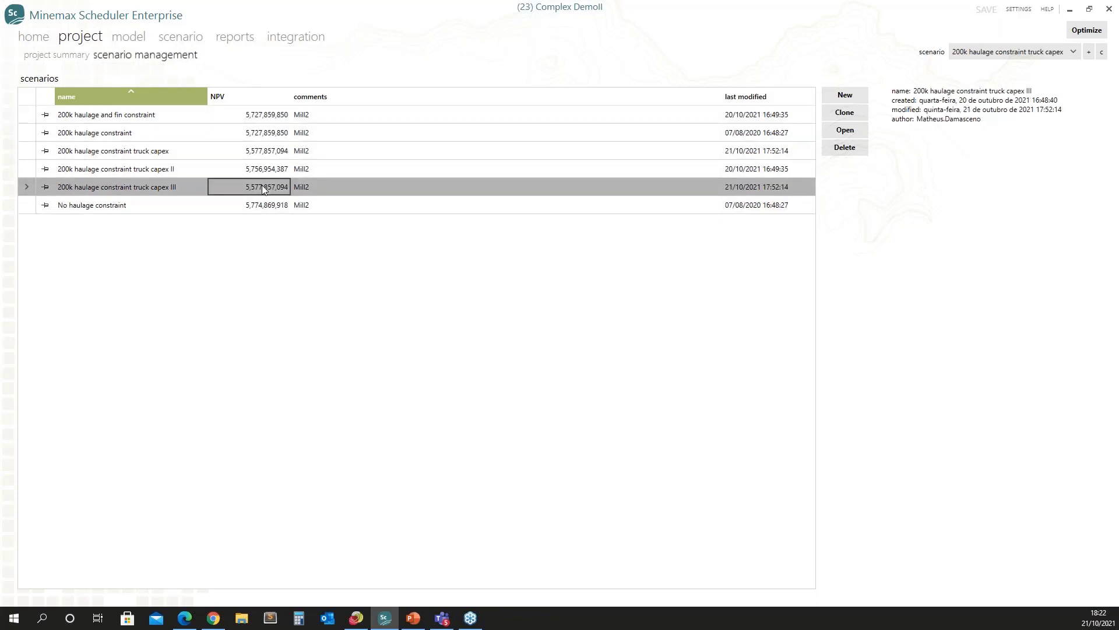
drag(291, 96, 324, 95)
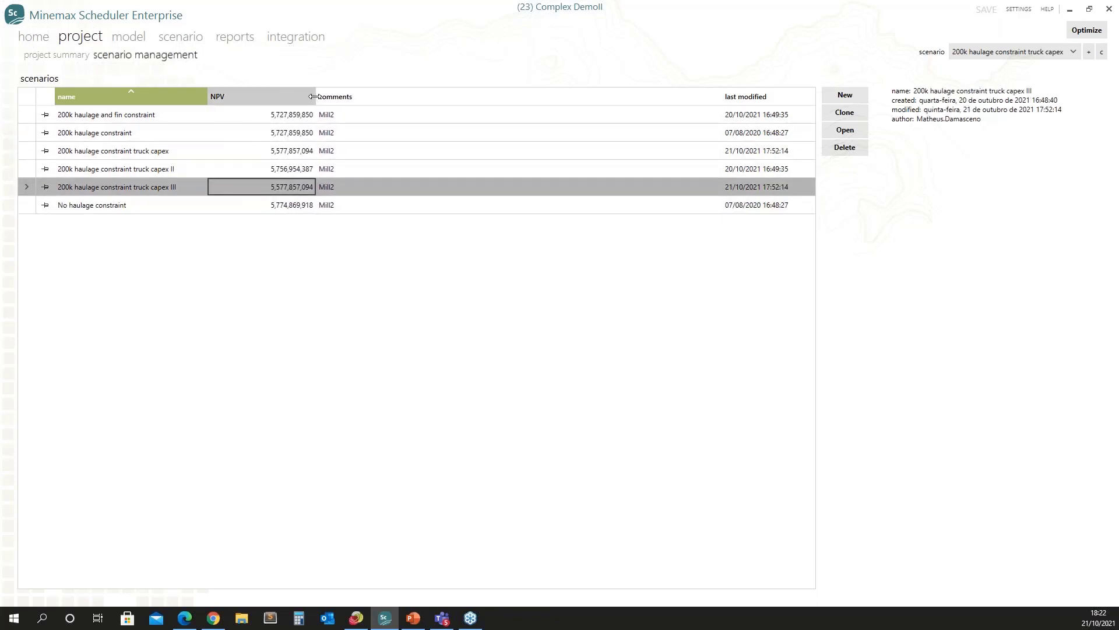
drag(209, 101, 235, 100)
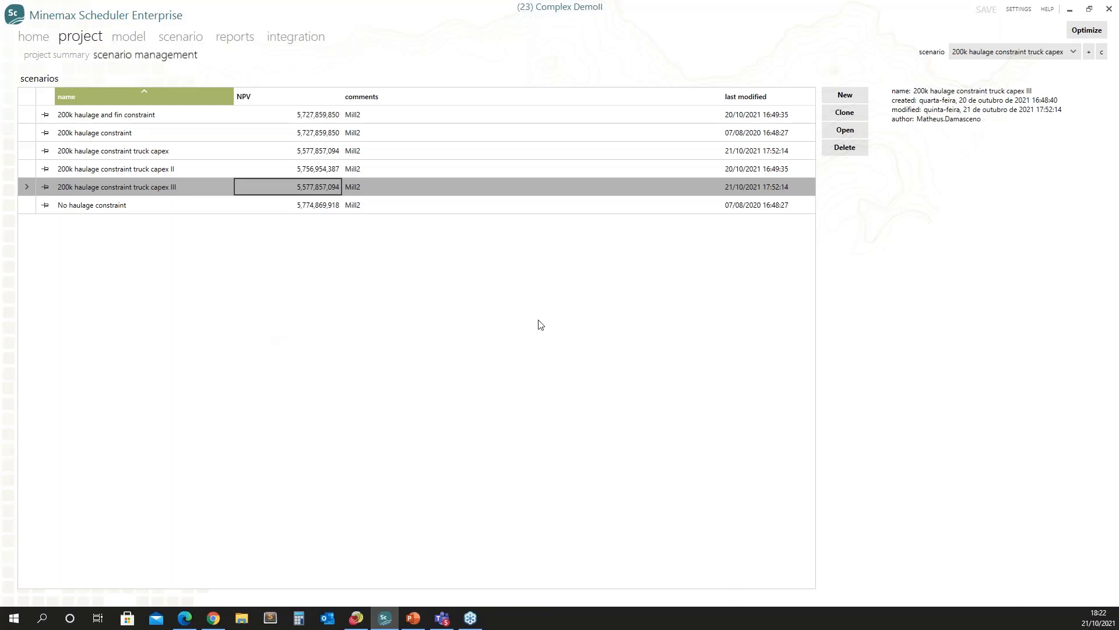
- Compare the NPV of the 200k haulage constraint scenario with that of the 200k haulage constraint truck capex scenario
click(299, 119)
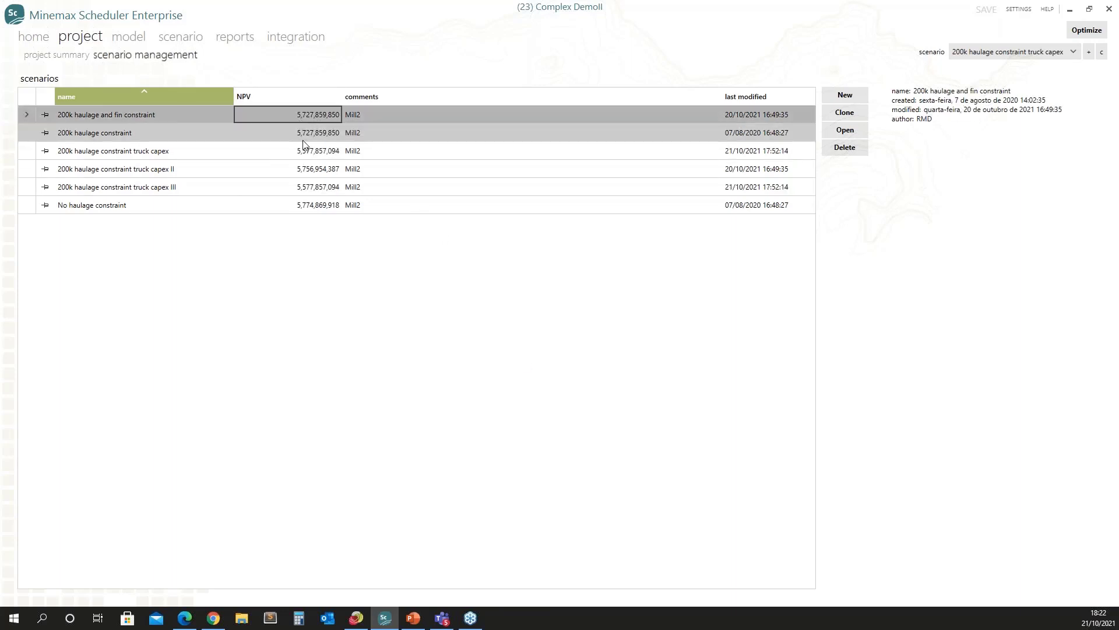
click(303, 138)
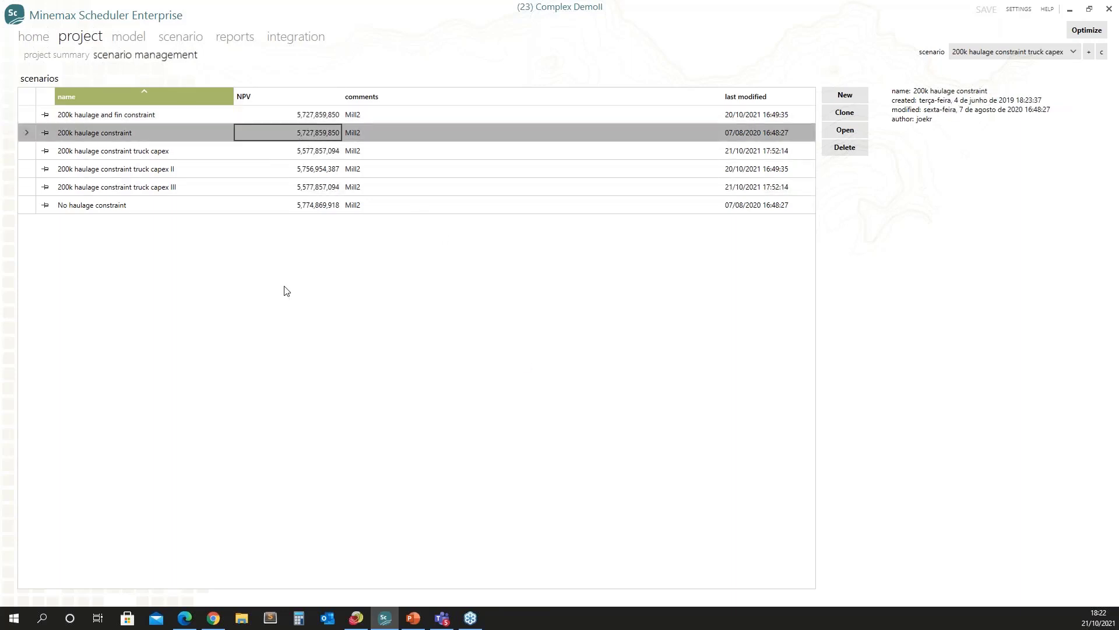
click(84, 135)
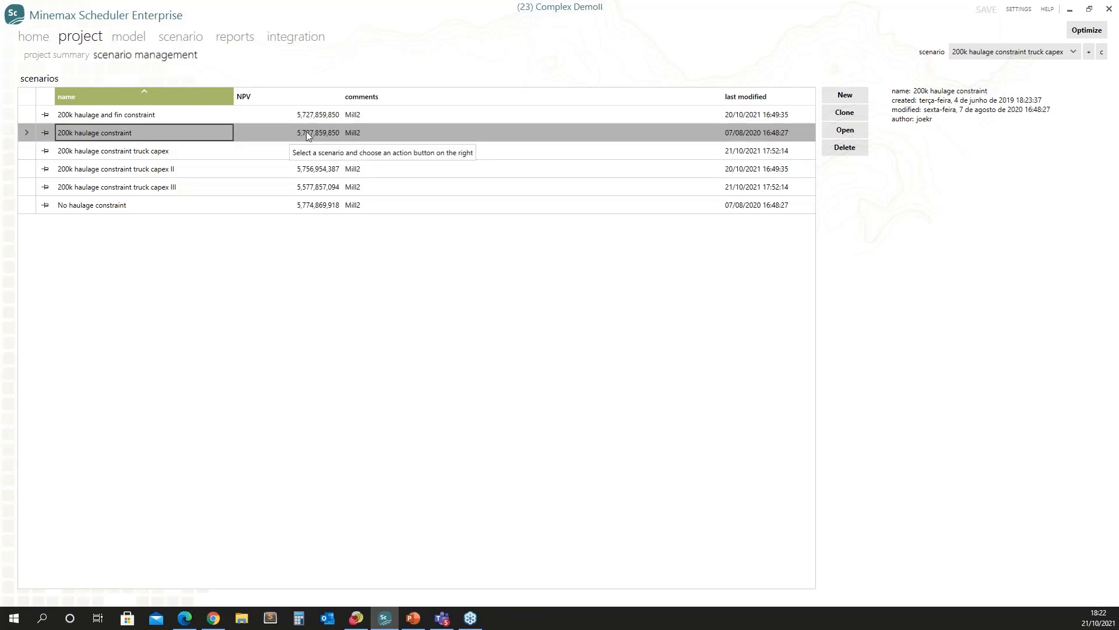
click(205, 145)
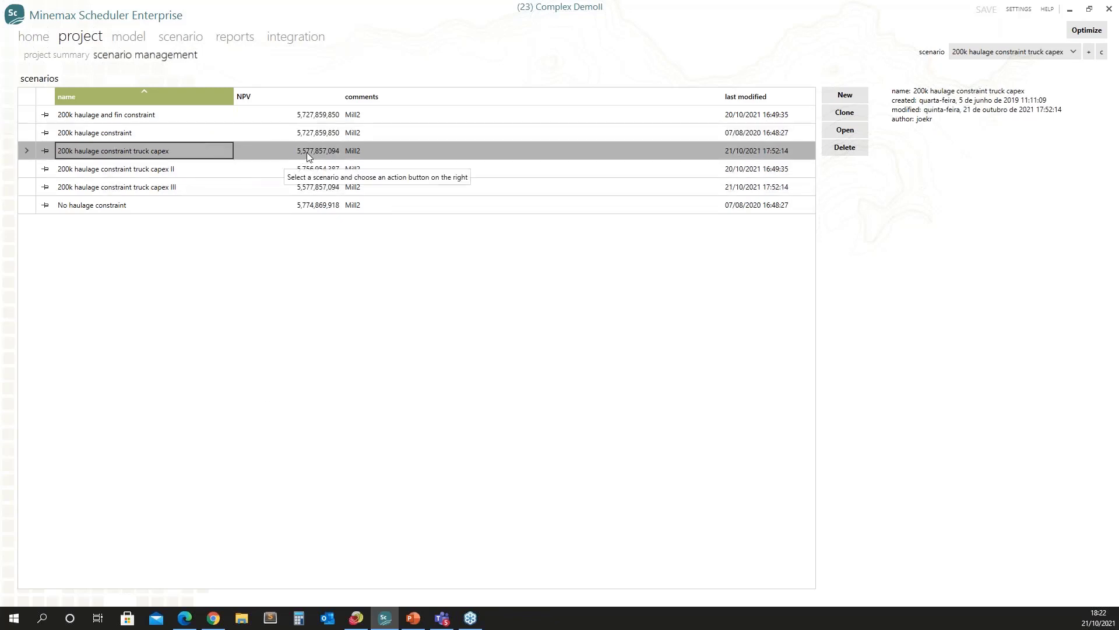
click(310, 134)
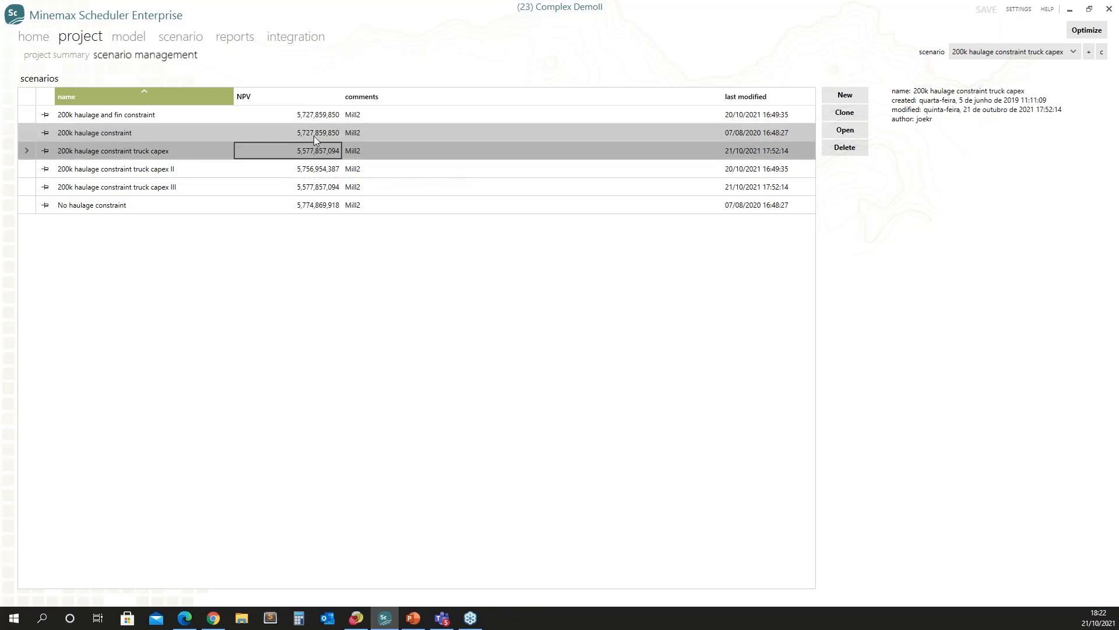
click(315, 151)
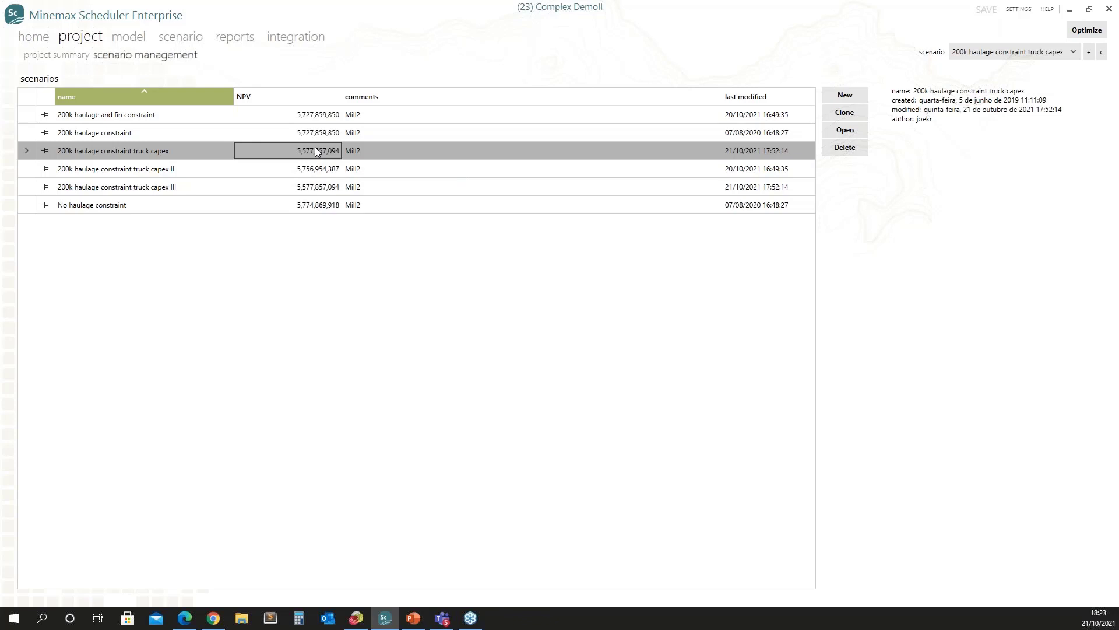
click(313, 131)
click(309, 155)
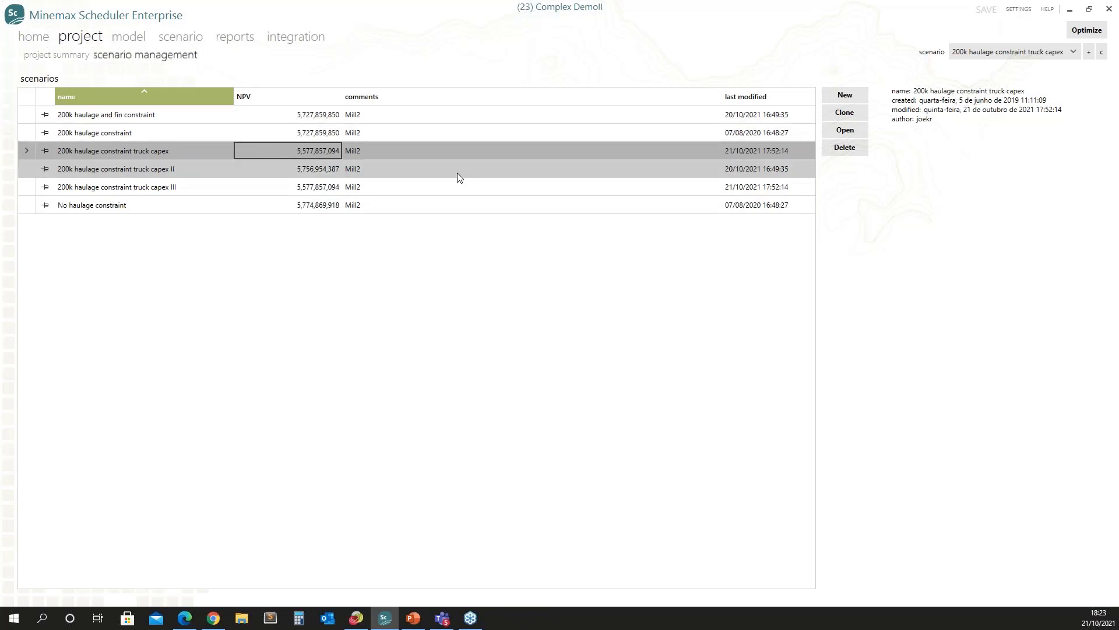
click(120, 131)
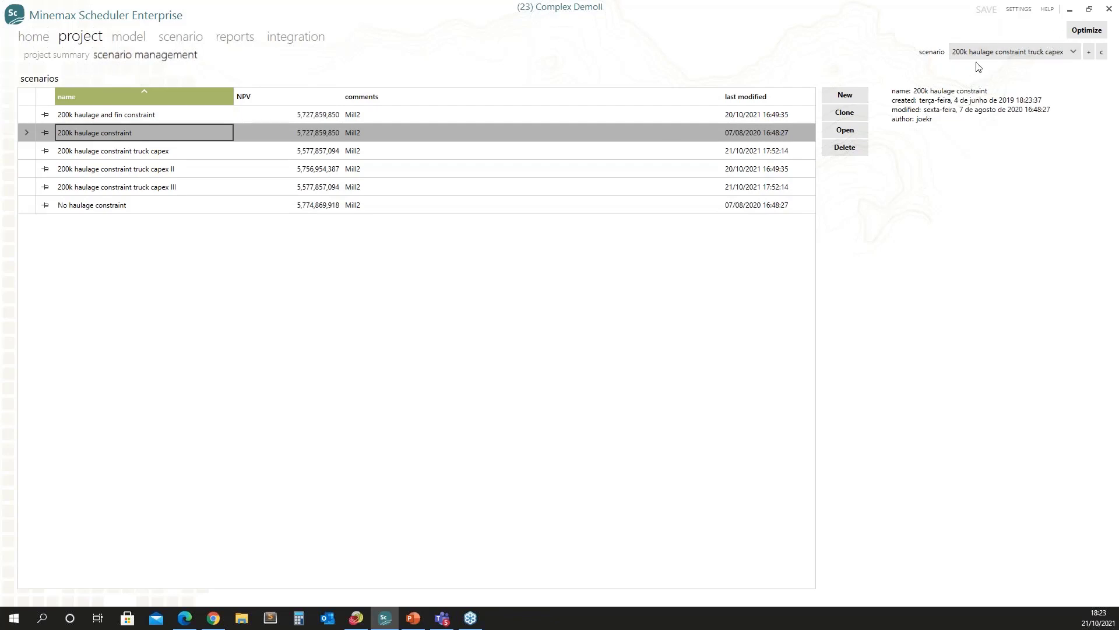
- Copy the active scenario under the name 200k haulage constraint truck capex - Copy
click(1103, 57)
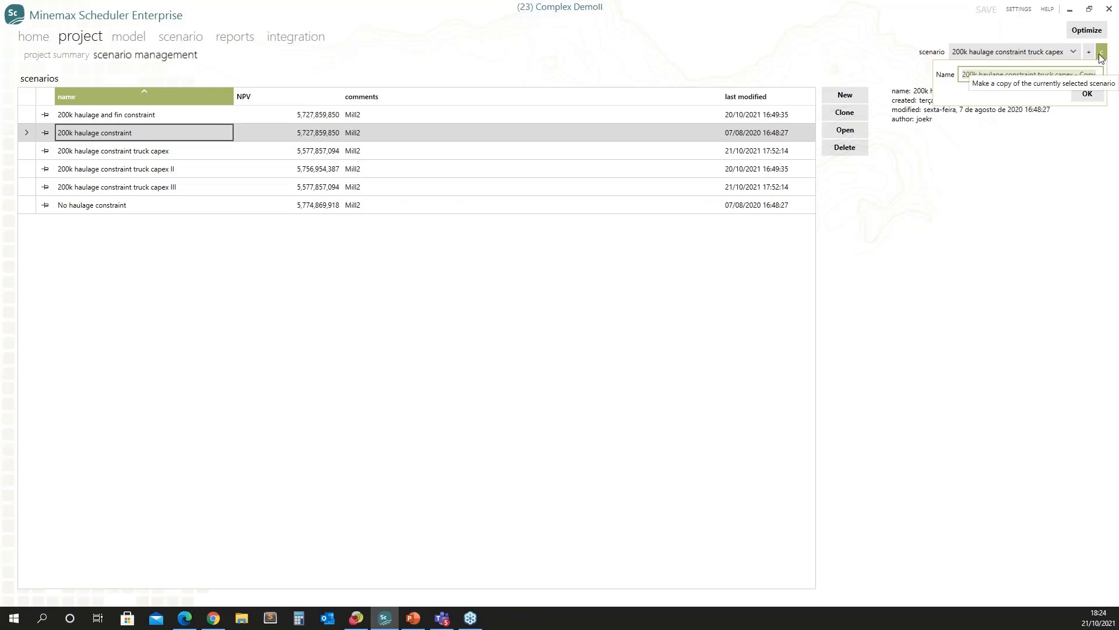
click(835, 38)
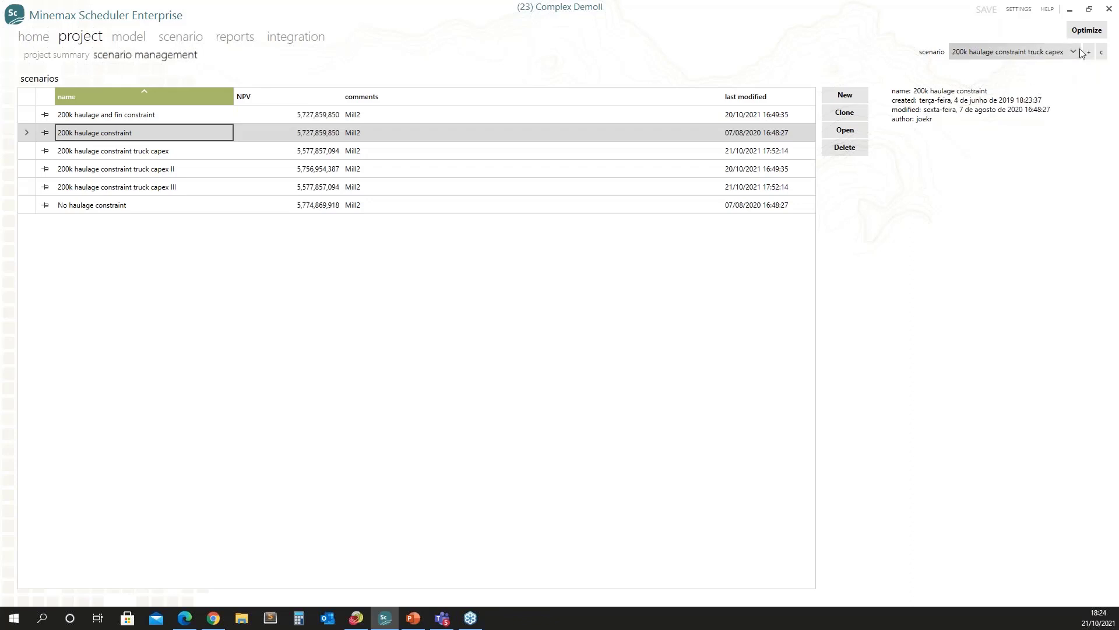
click(1101, 53)
click(1089, 94)
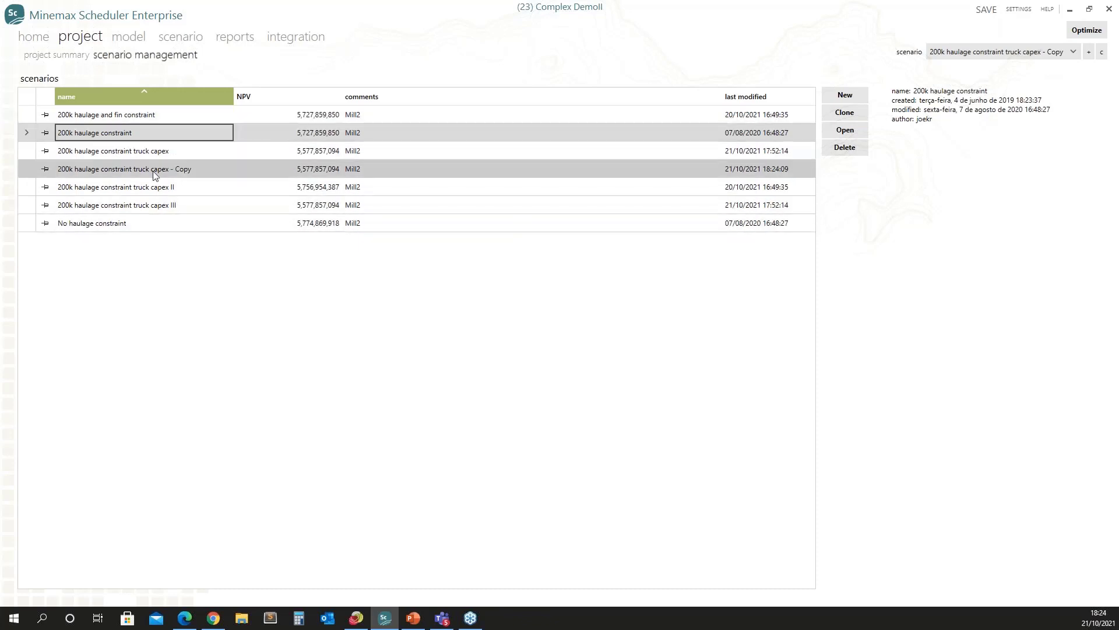
- Delete the copied scenario and make 200k haulage constraint truck capex the active scenario
click(179, 171)
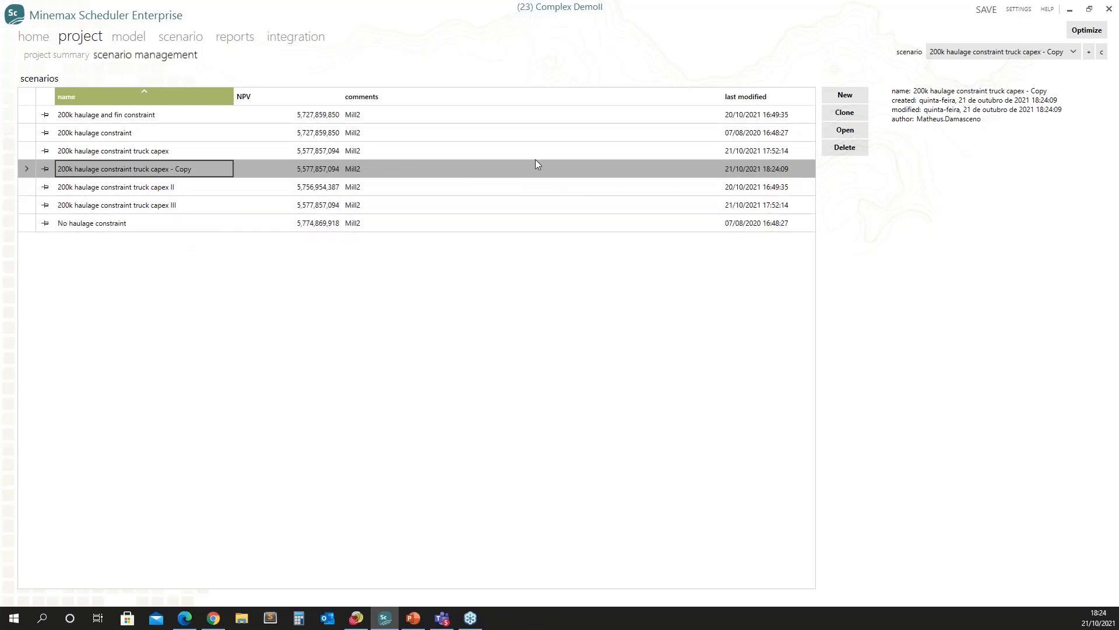
click(855, 148)
click(613, 314)
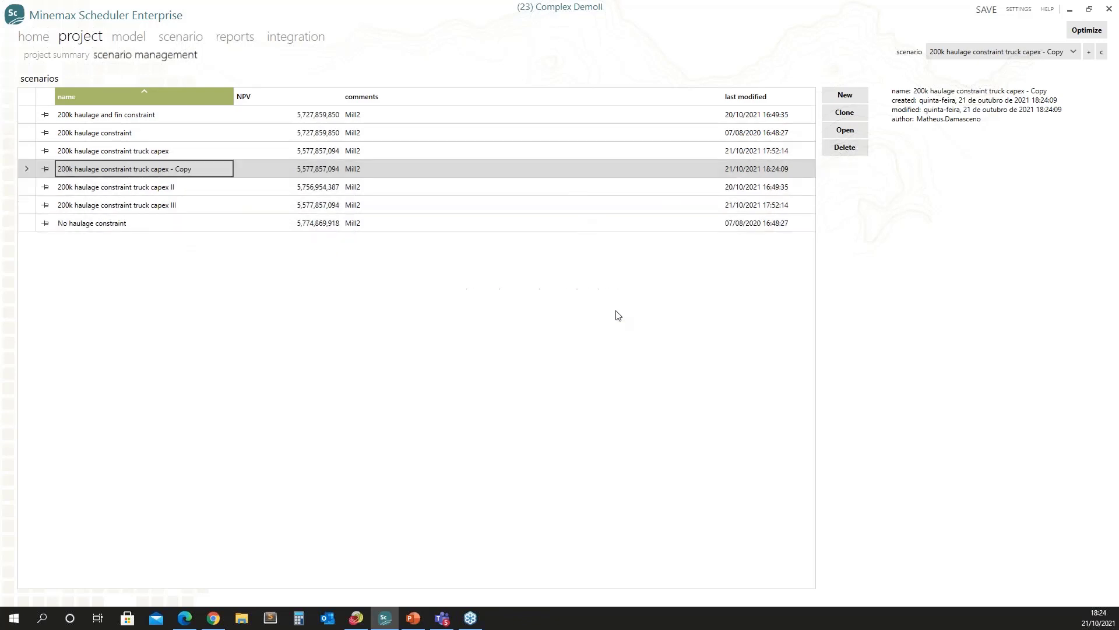
click(1071, 54)
click(1074, 69)
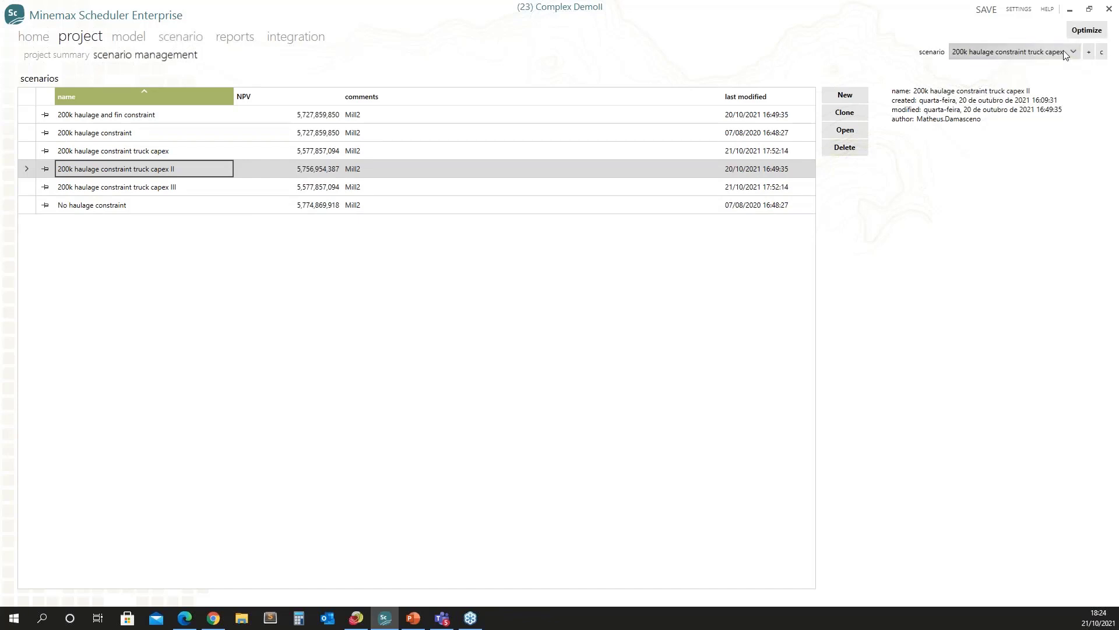
click(568, 154)
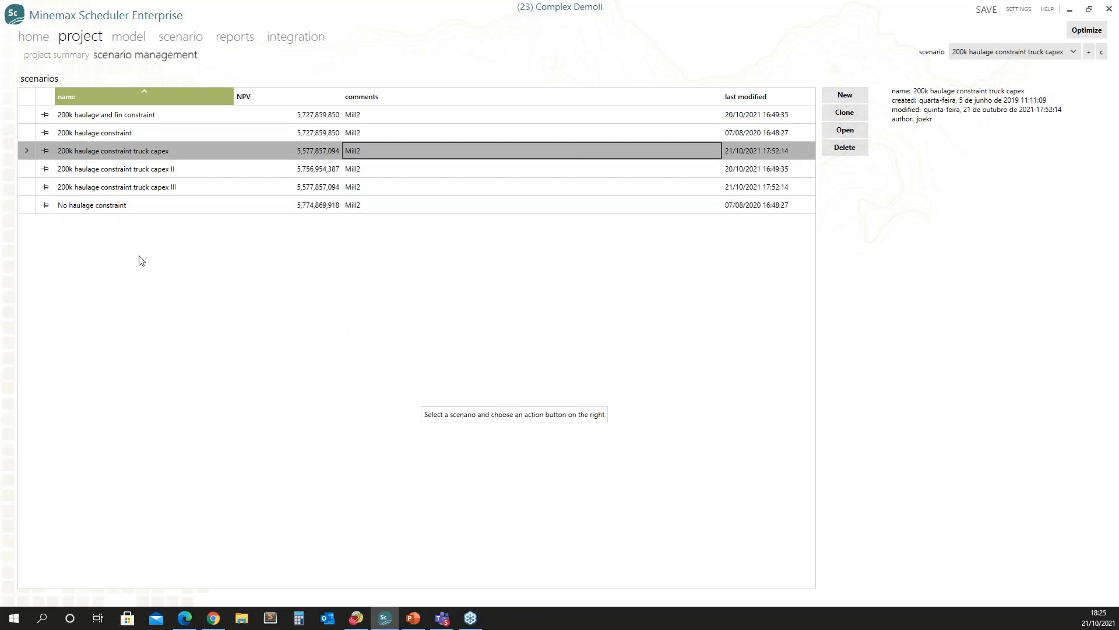
- Review the project summary of (23) Complex DemoII and the model overview with its process, pit and block model statistics
click(84, 51)
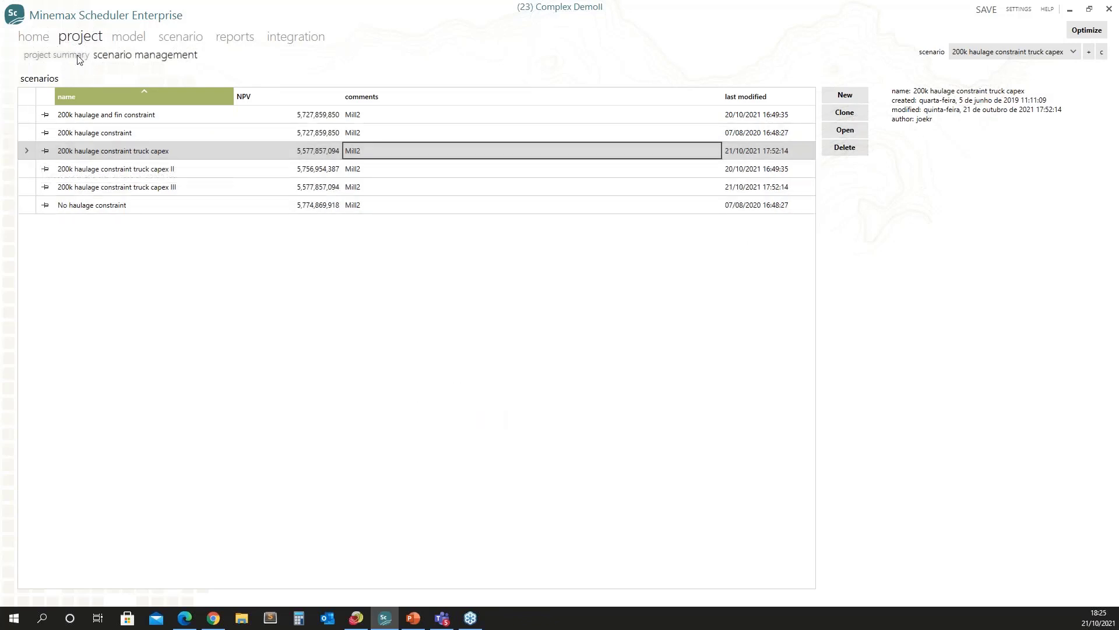
click(109, 57)
click(83, 61)
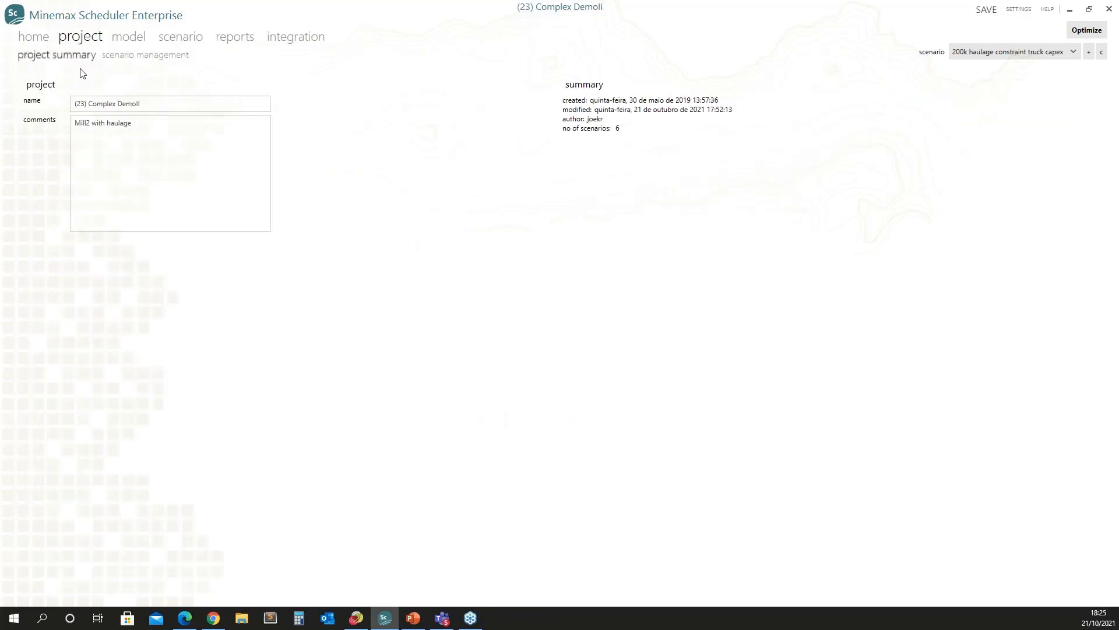
click(126, 38)
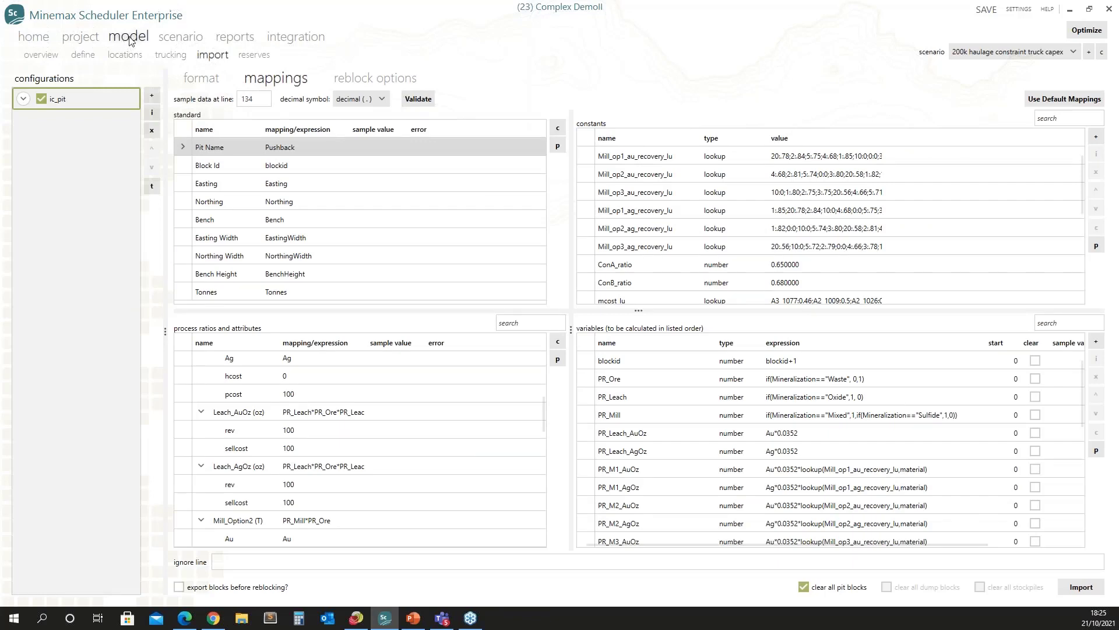
click(90, 58)
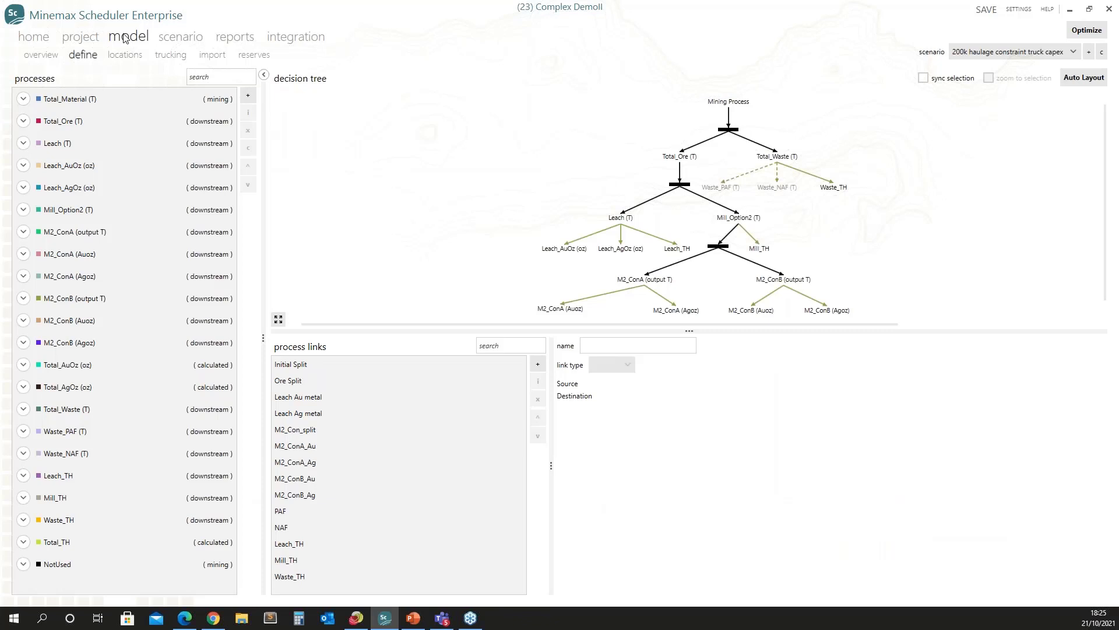
click(42, 58)
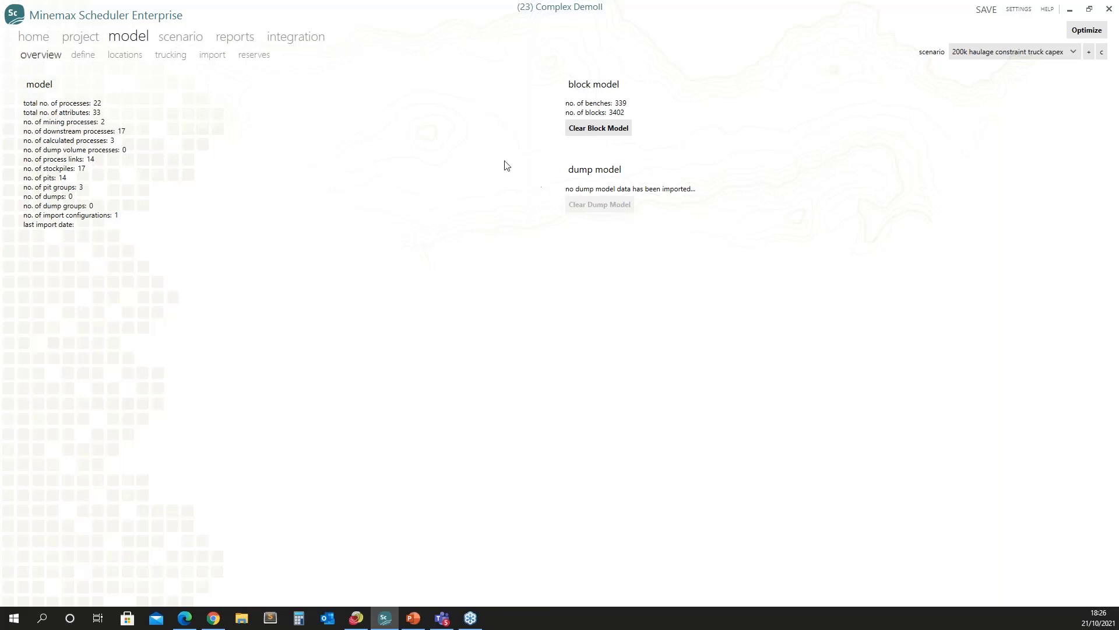
- Examine the model definition's process list and the decision tree's initial split into Total_Ore (T) and Total_Waste (T)
click(80, 55)
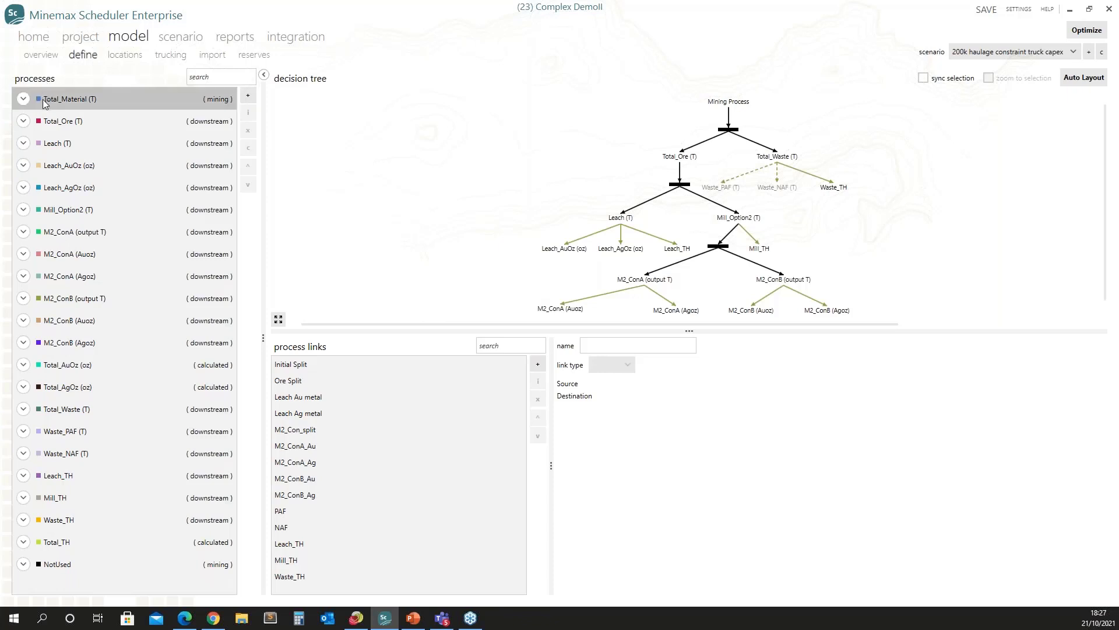
click(87, 542)
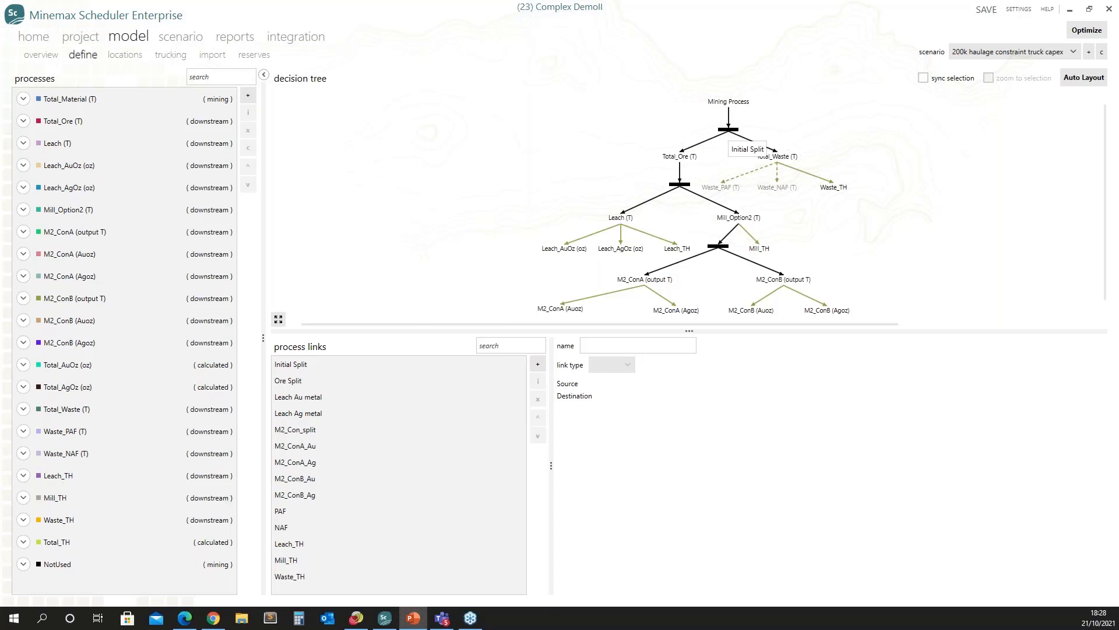
click(678, 156)
click(769, 154)
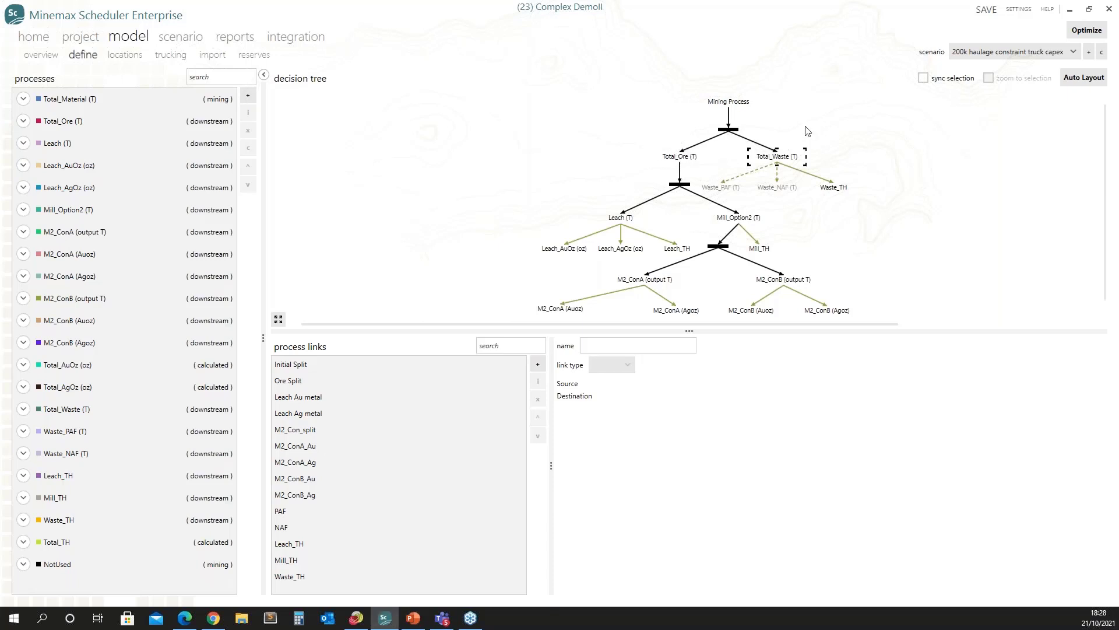
click(169, 78)
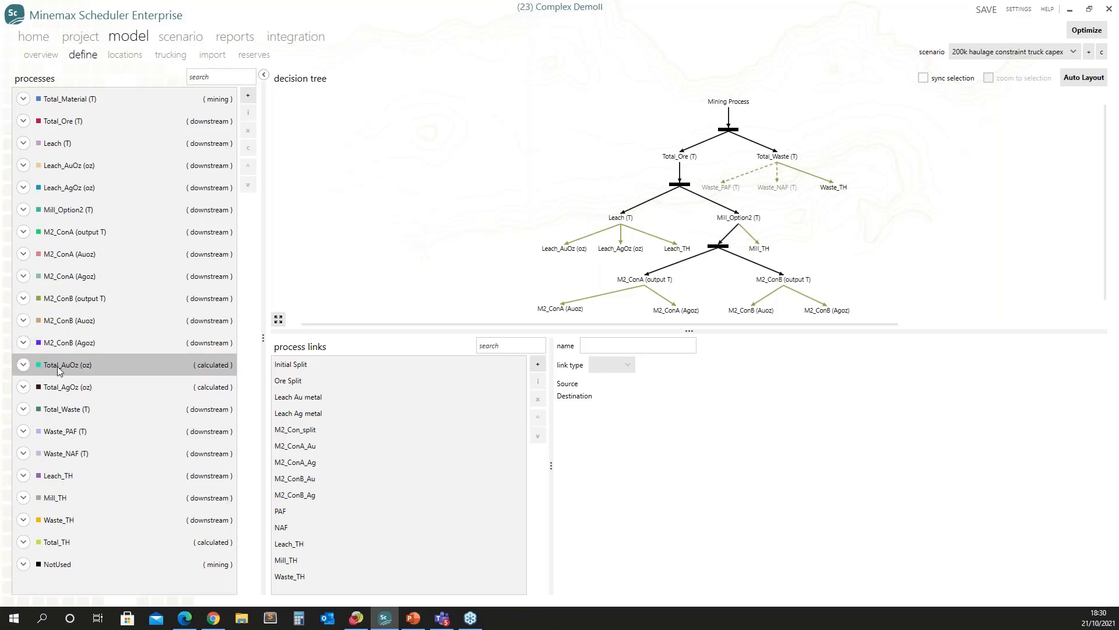
- Inspect the calculation terms of the Total_AuOz (oz) process, widening the direct feed column to read its heading
click(23, 365)
scroll(93, 408, down, 3)
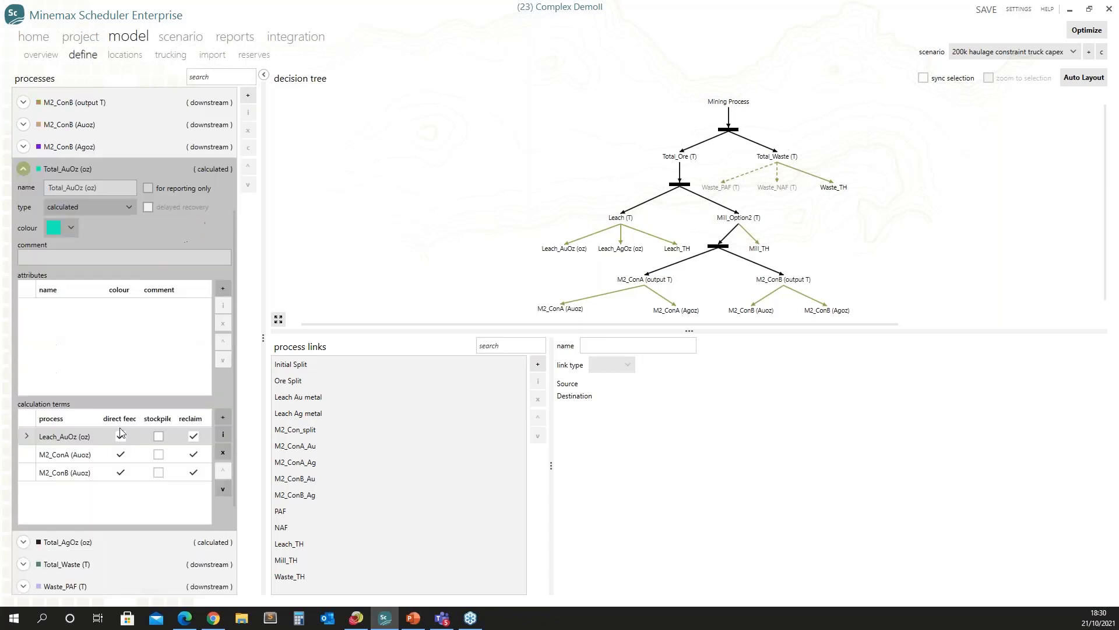
click(120, 466)
double_click(140, 418)
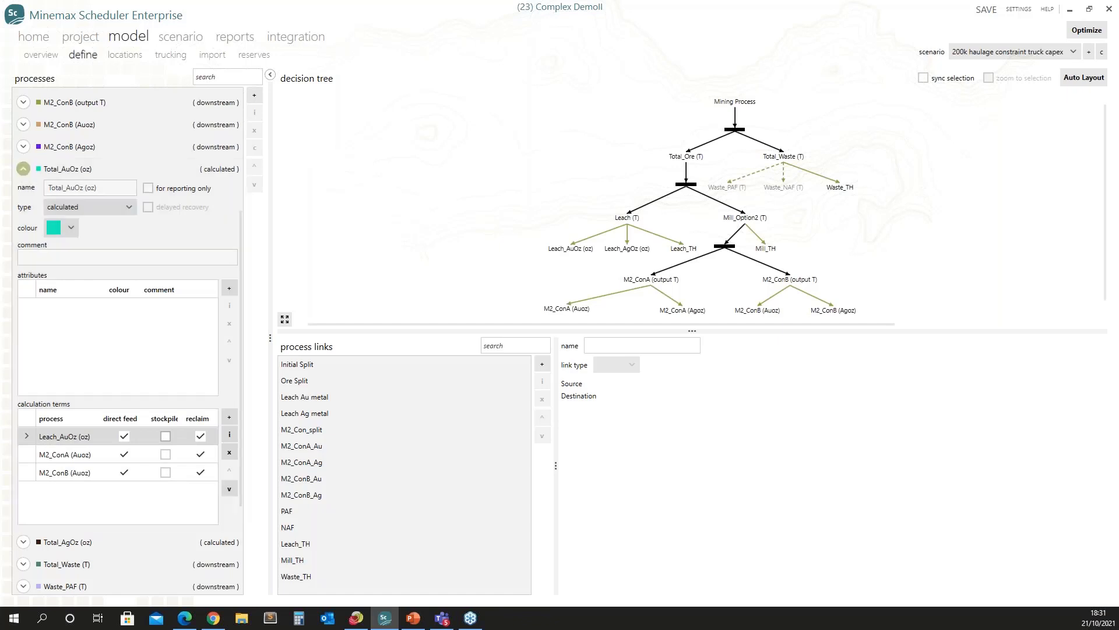
key(alt+Tab)
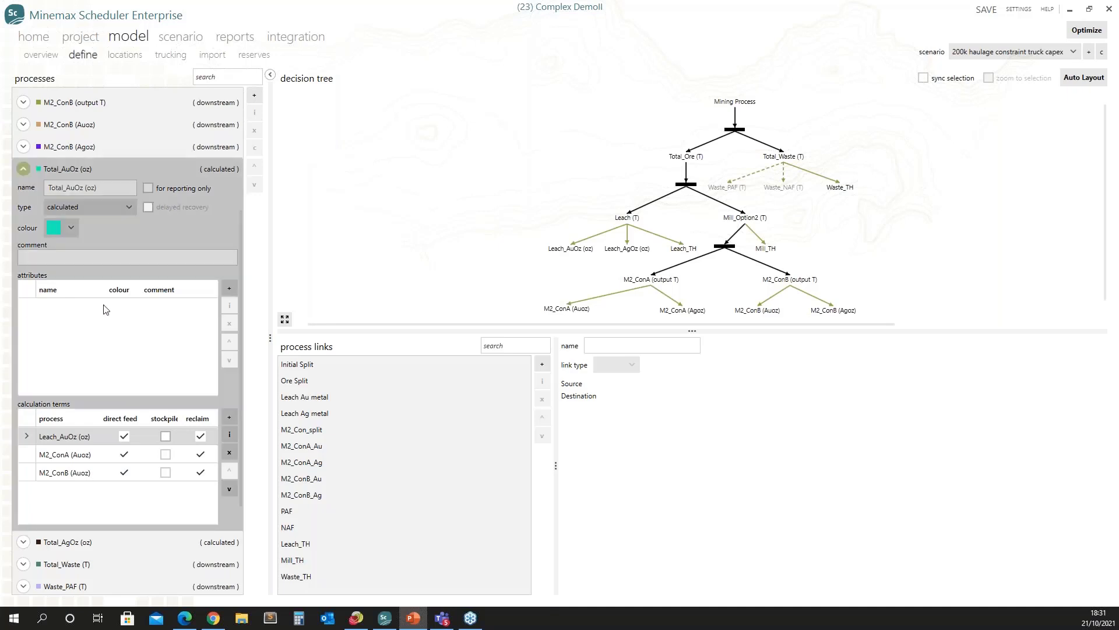
click(24, 170)
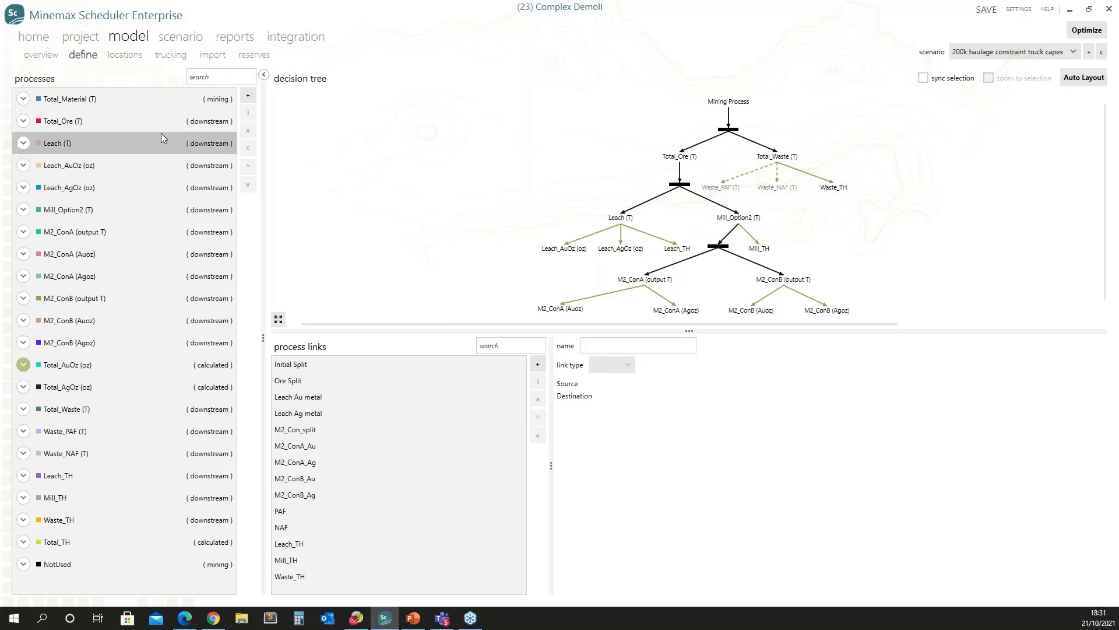
- Review the list of pit locations from A1 to S4
click(124, 58)
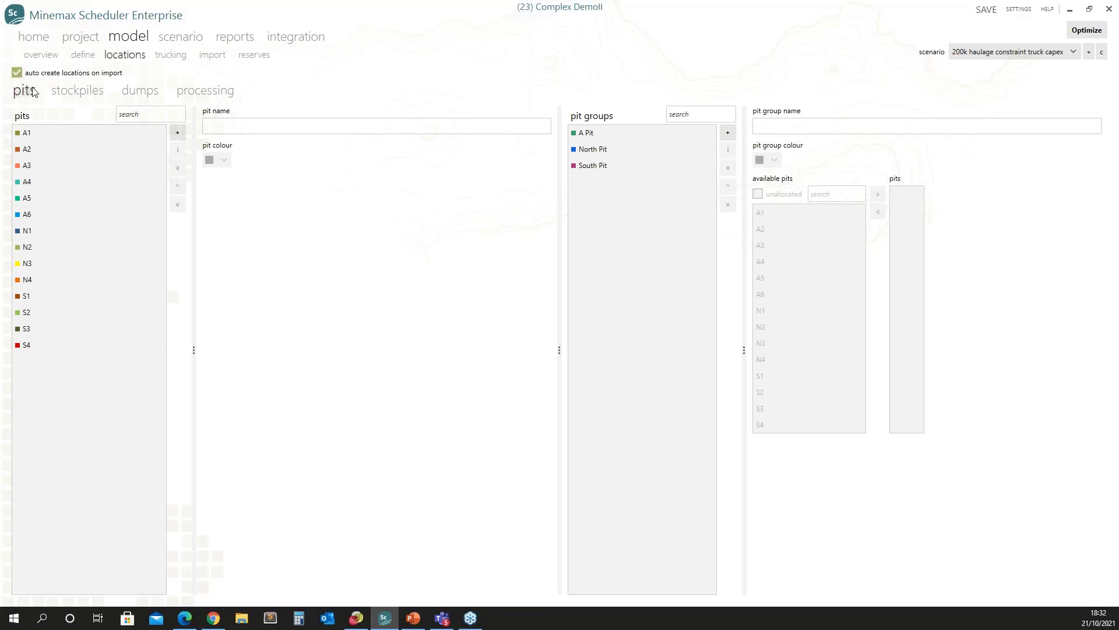
click(29, 133)
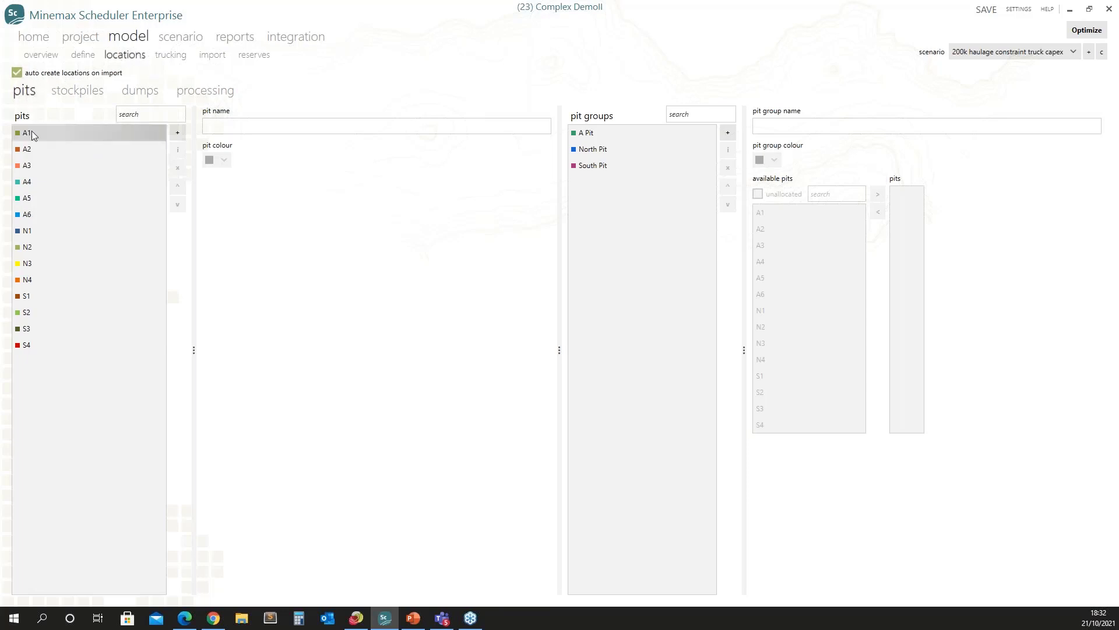
drag(40, 149, 38, 345)
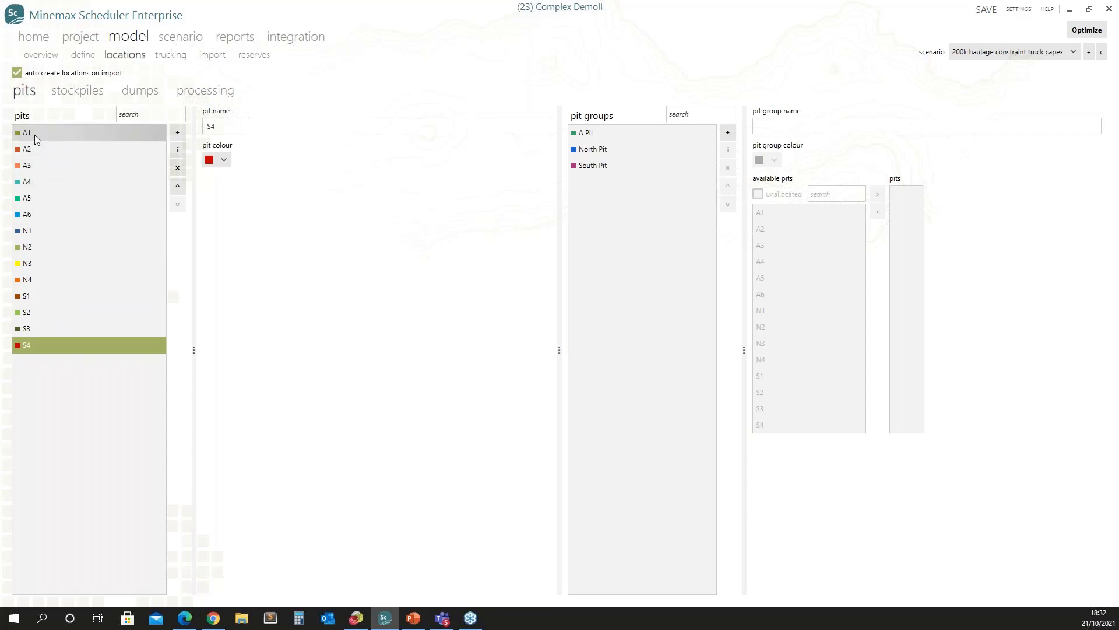
- Examine which pits are assigned to the A Pit, North Pit and South Pit groups
click(624, 135)
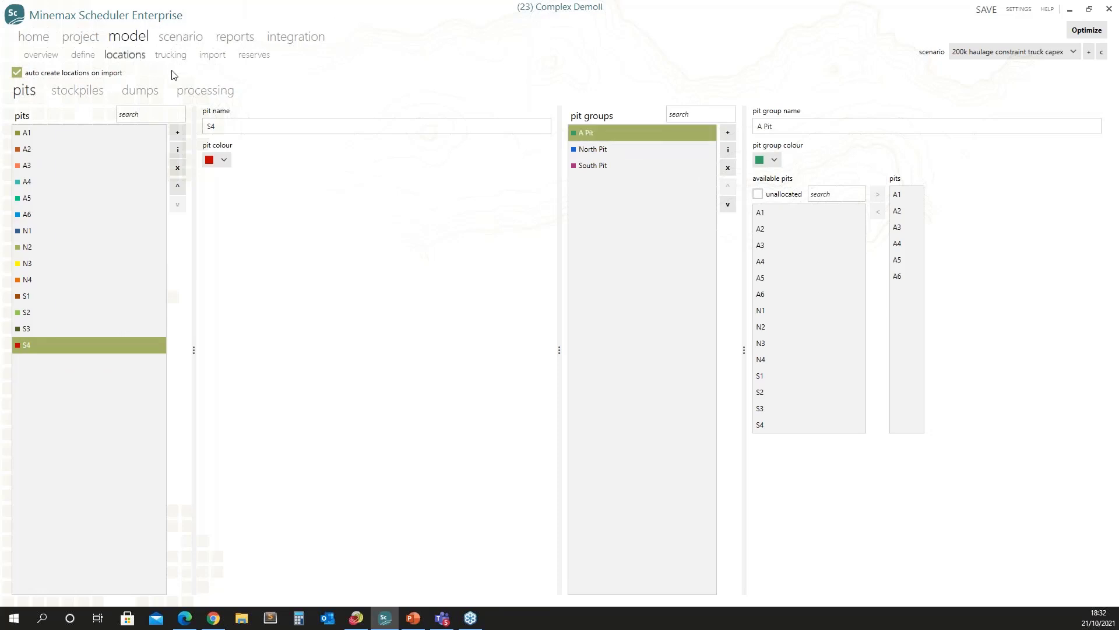
click(592, 150)
click(590, 165)
click(582, 133)
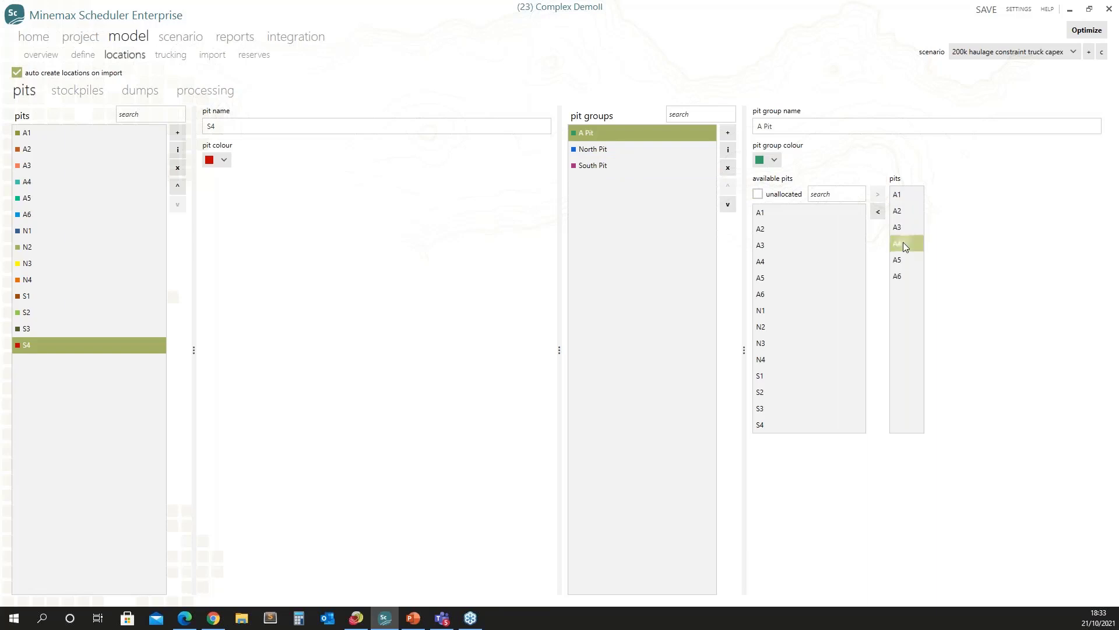
click(646, 148)
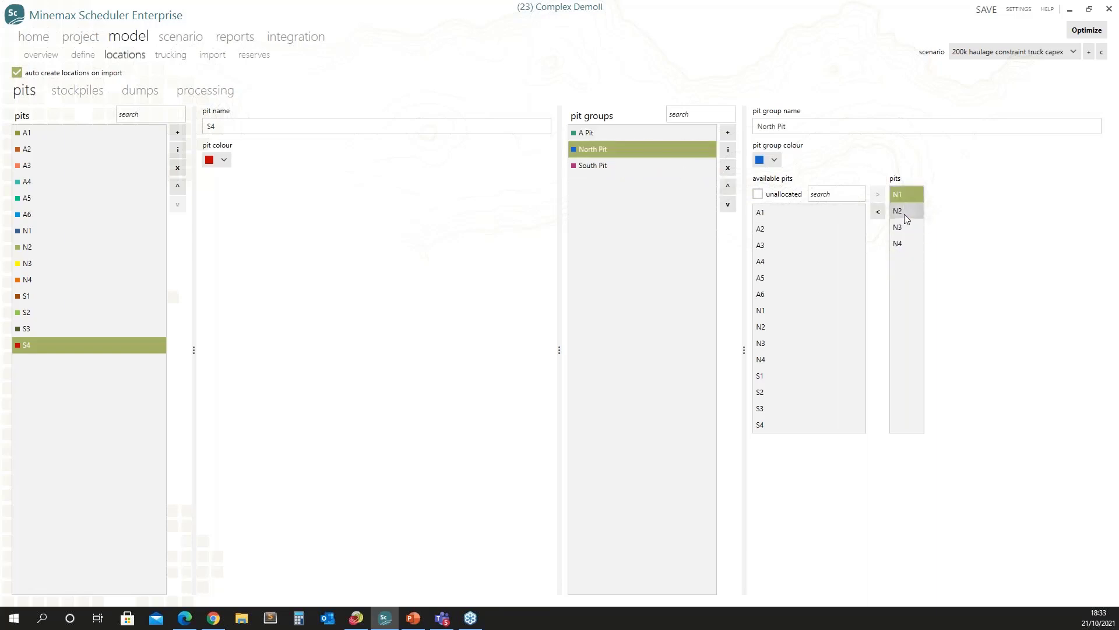
click(595, 166)
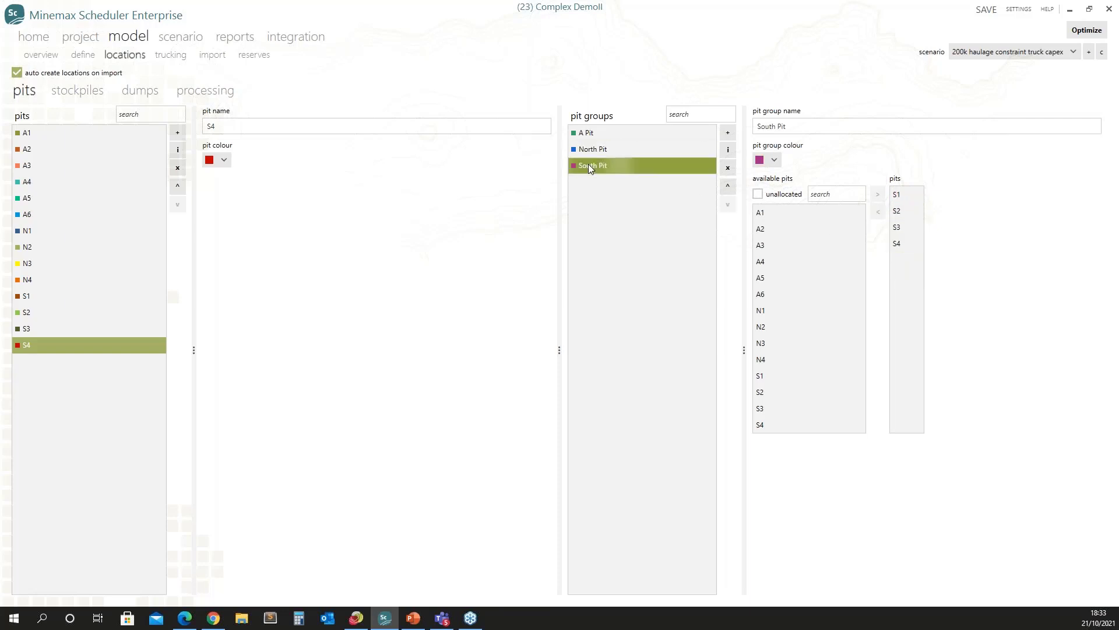
click(899, 197)
click(901, 211)
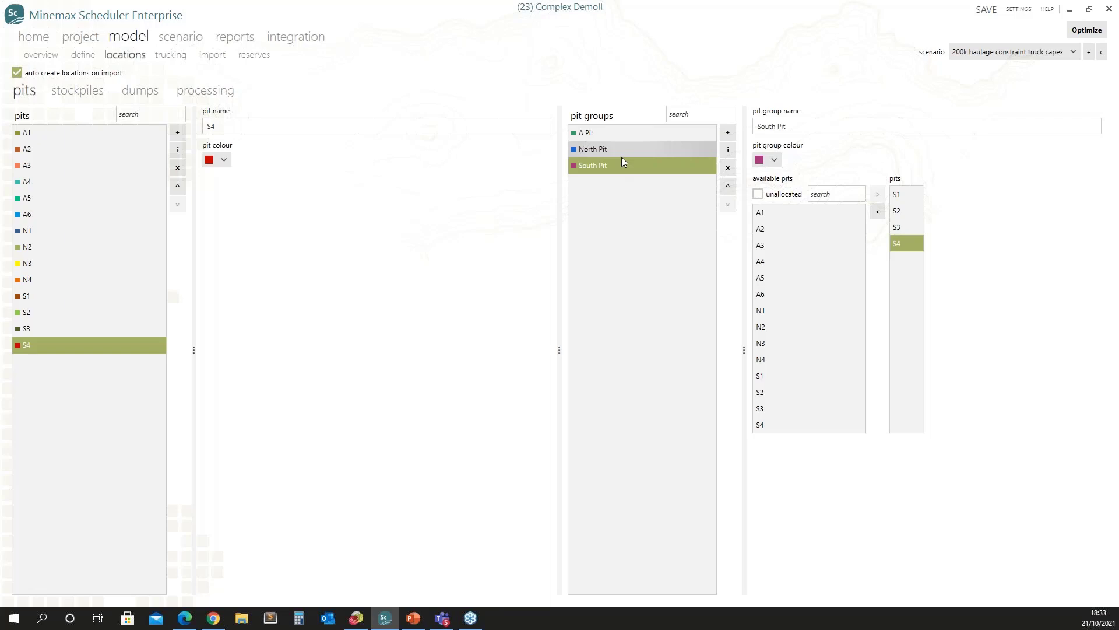
click(592, 133)
click(593, 149)
click(599, 166)
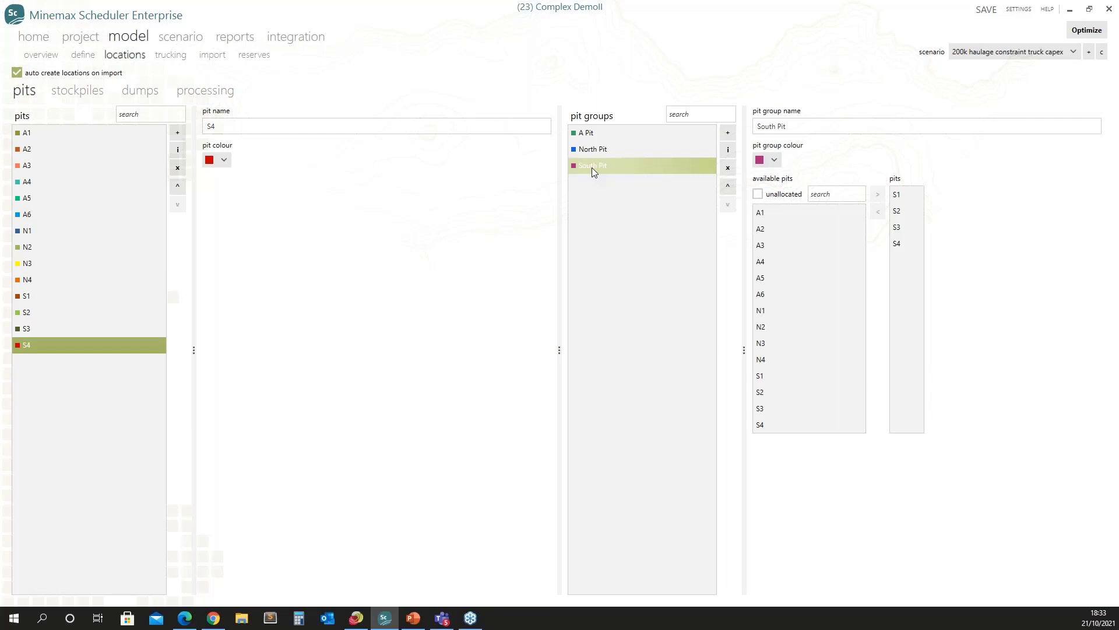
click(596, 136)
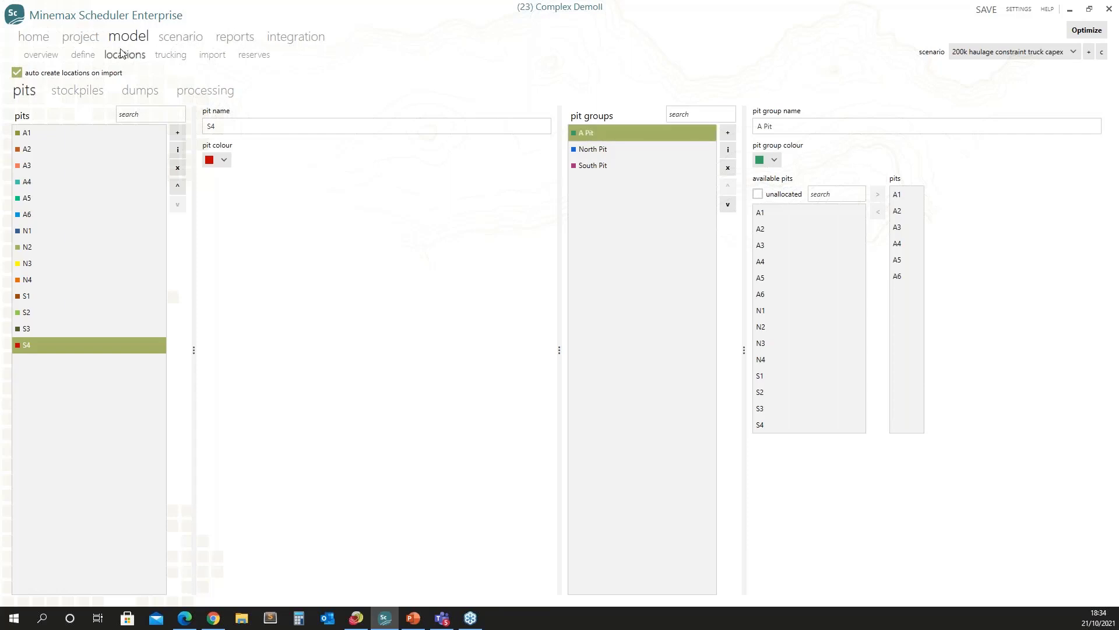
- Examine the attribute limits and initial values of the Oxide and Mixed LG stockpiles, enlarging the initial values area
click(85, 94)
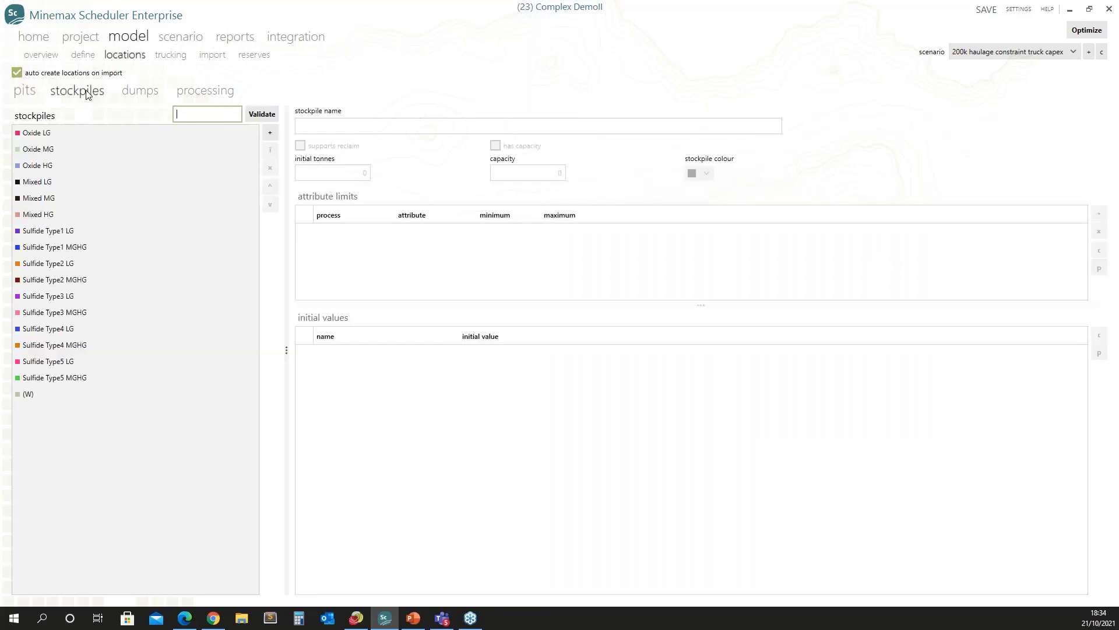
click(44, 149)
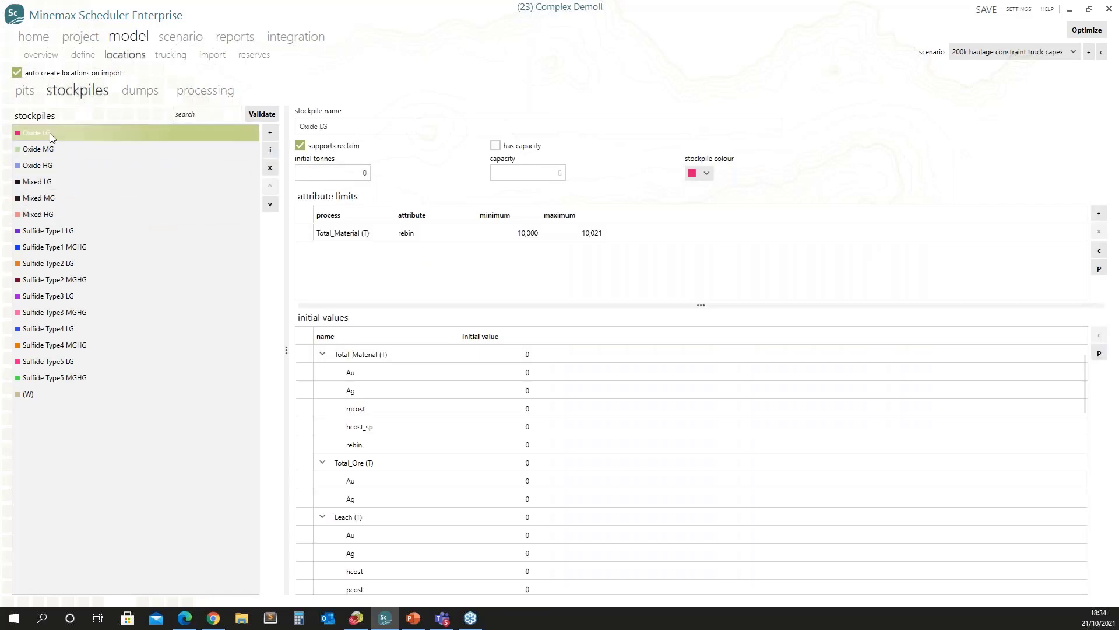
click(51, 166)
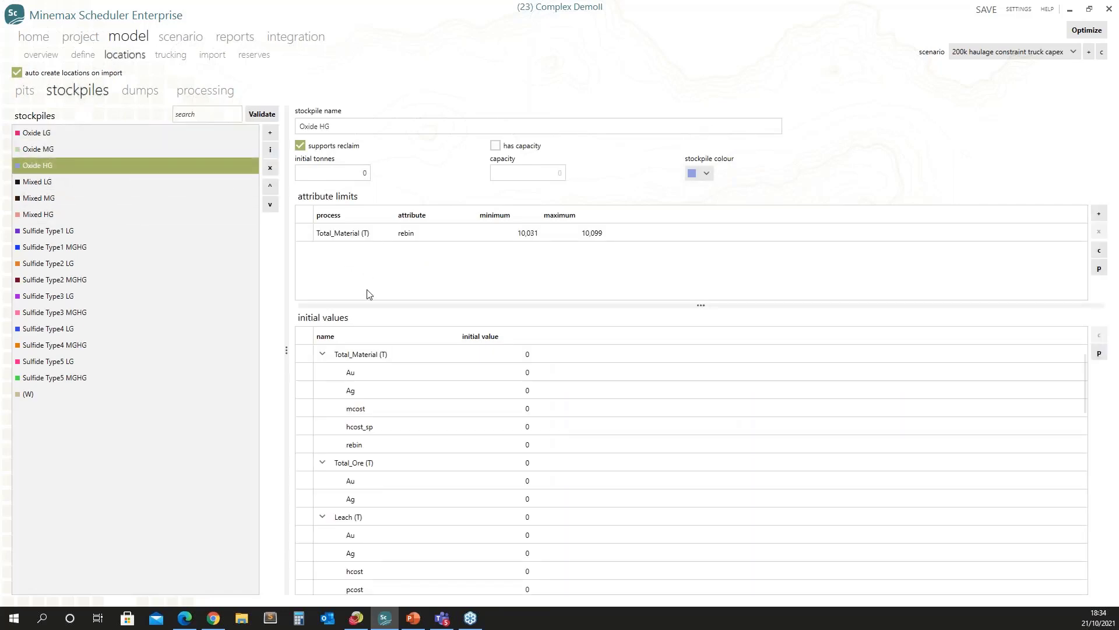
drag(374, 305, 373, 275)
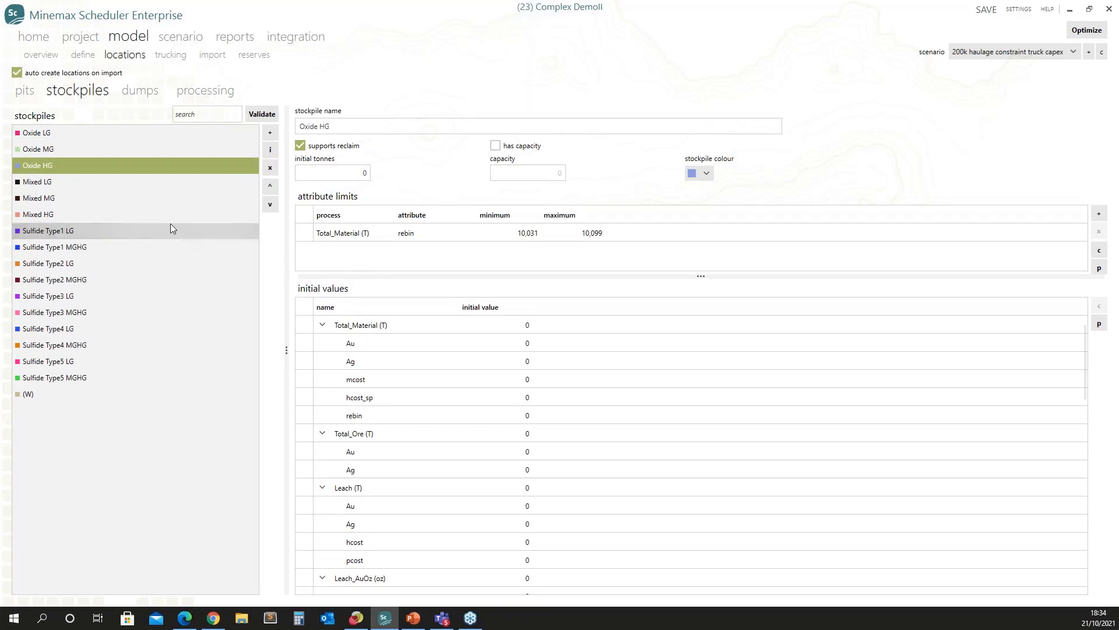
click(336, 173)
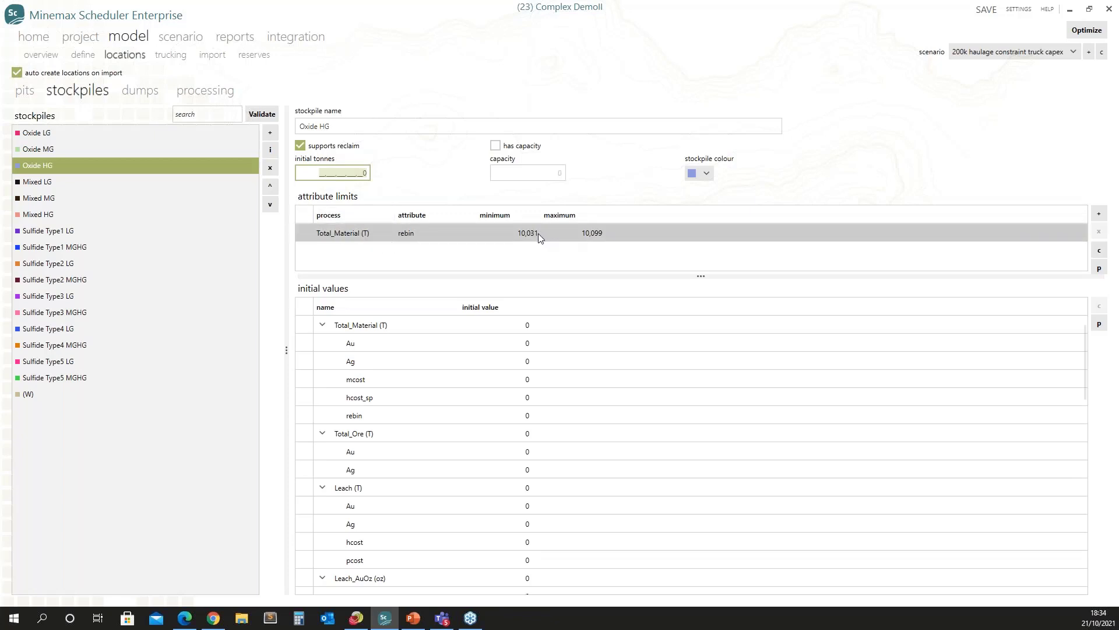
click(106, 134)
drag(92, 149, 87, 185)
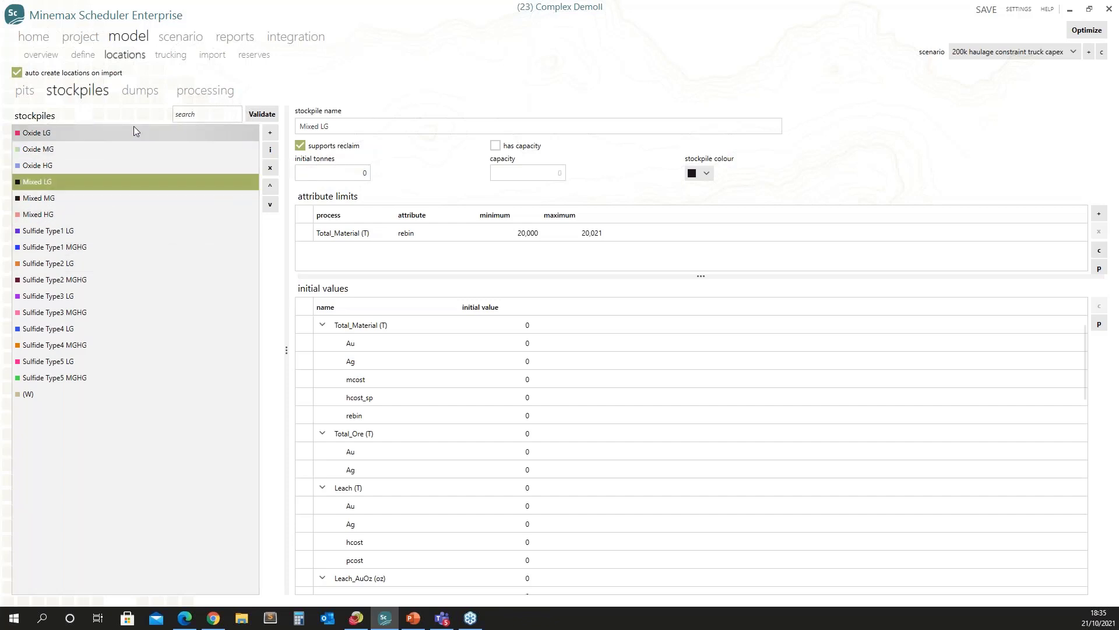
- Review the dump locations and the processing locations of the model
click(140, 92)
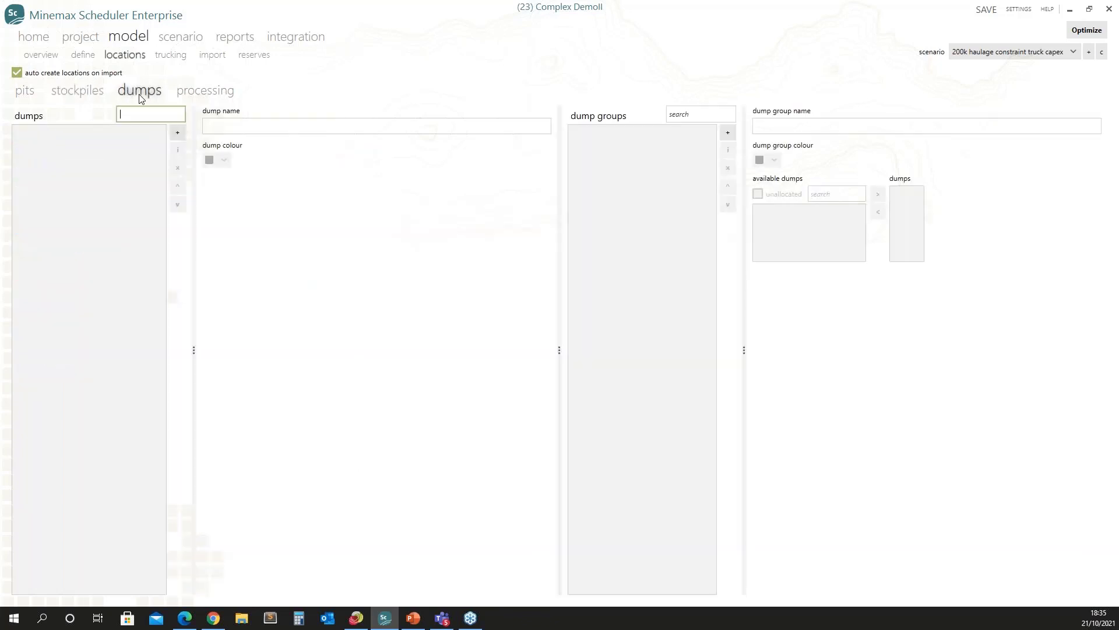
click(201, 94)
click(141, 93)
click(199, 92)
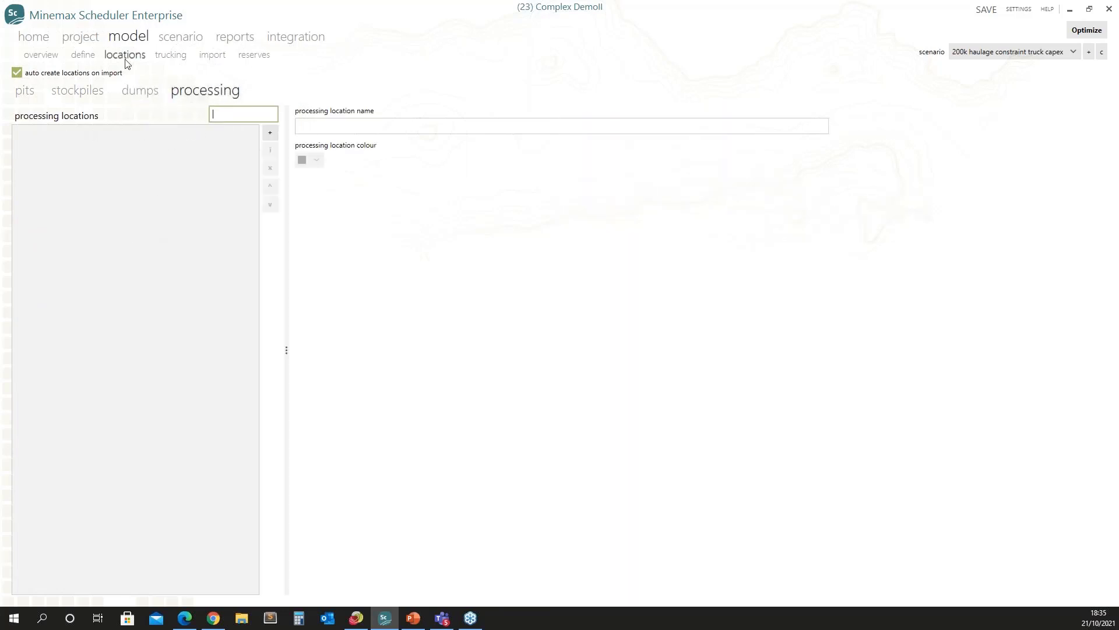
- Examine the column names and data types in the file format of the ic_pit import configuration, down to Tonnes
click(170, 58)
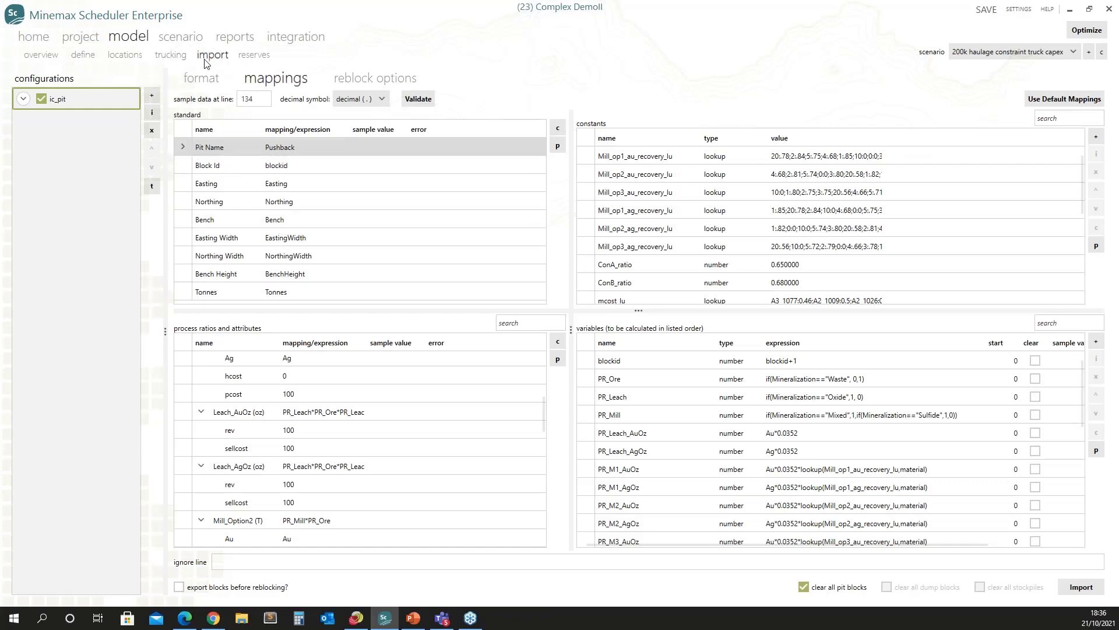
click(207, 78)
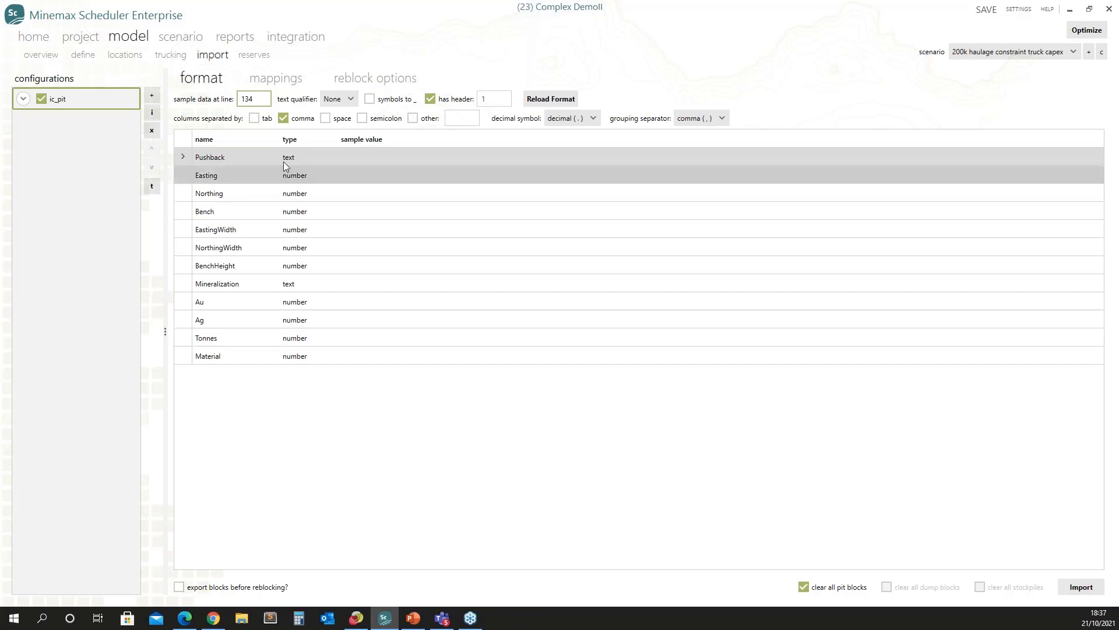
click(200, 85)
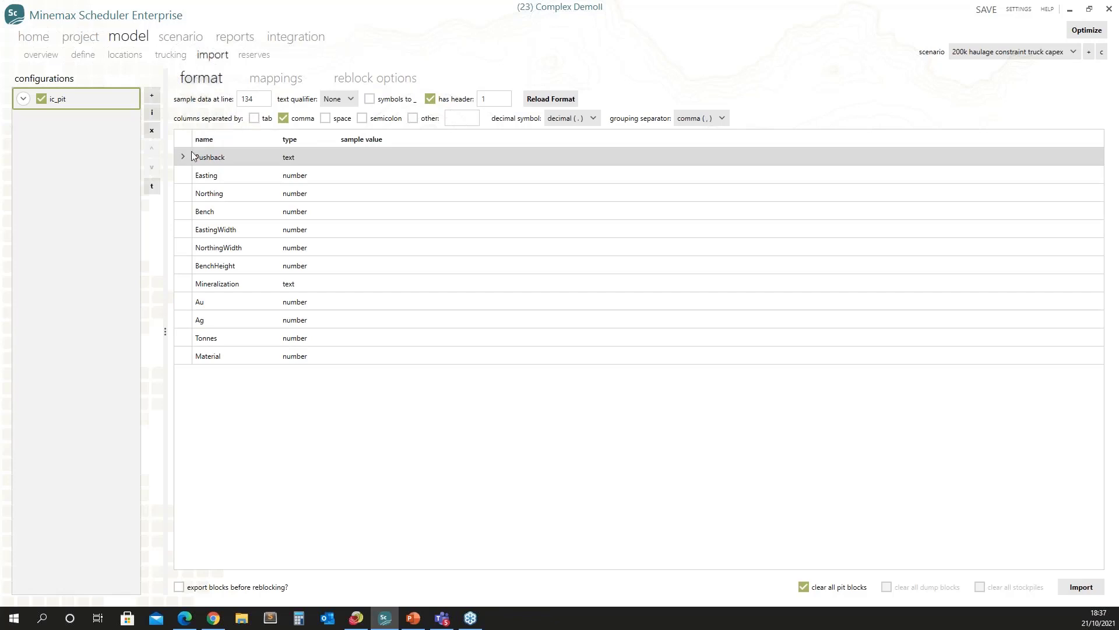
click(183, 211)
click(184, 230)
click(183, 247)
click(183, 266)
click(183, 284)
click(184, 301)
click(183, 338)
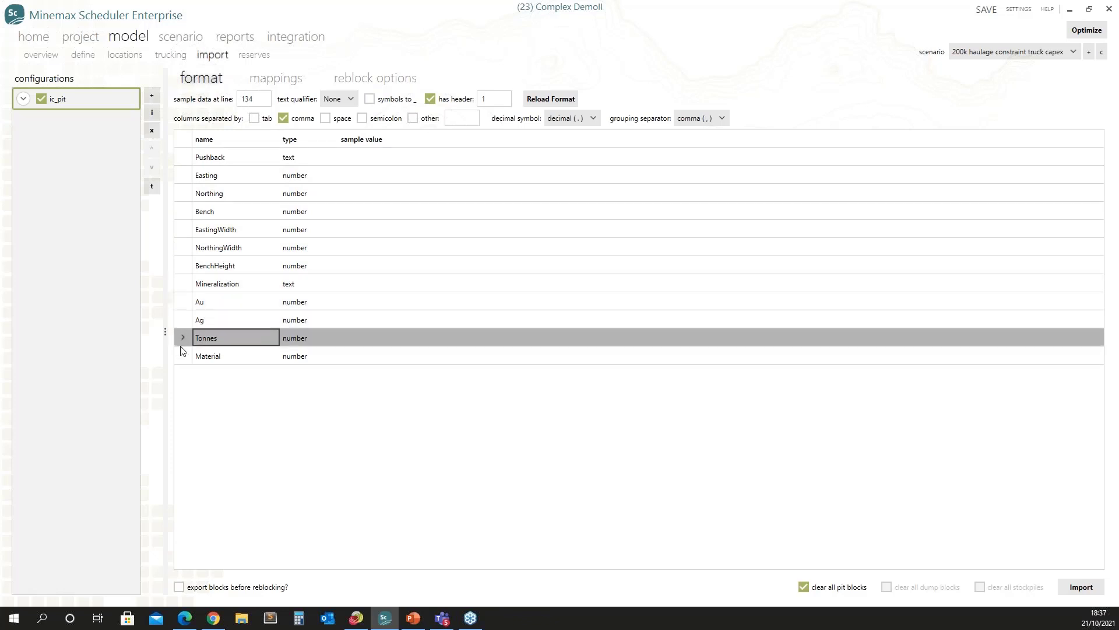
- Examine the data types of the Material, Pushback and Easting columns in the import file format
click(183, 356)
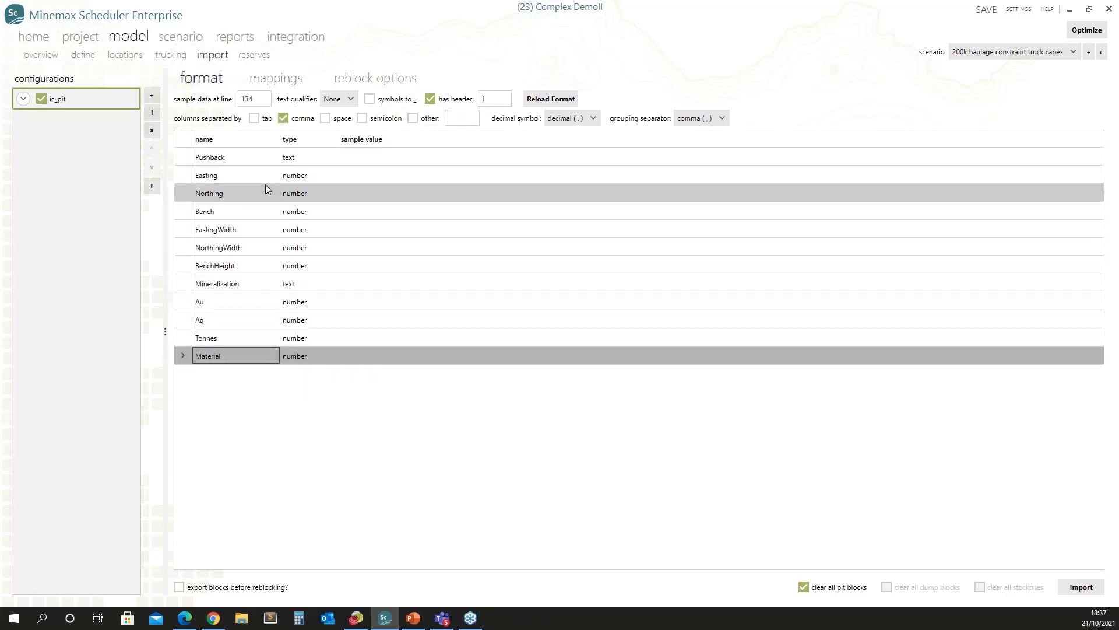
click(305, 156)
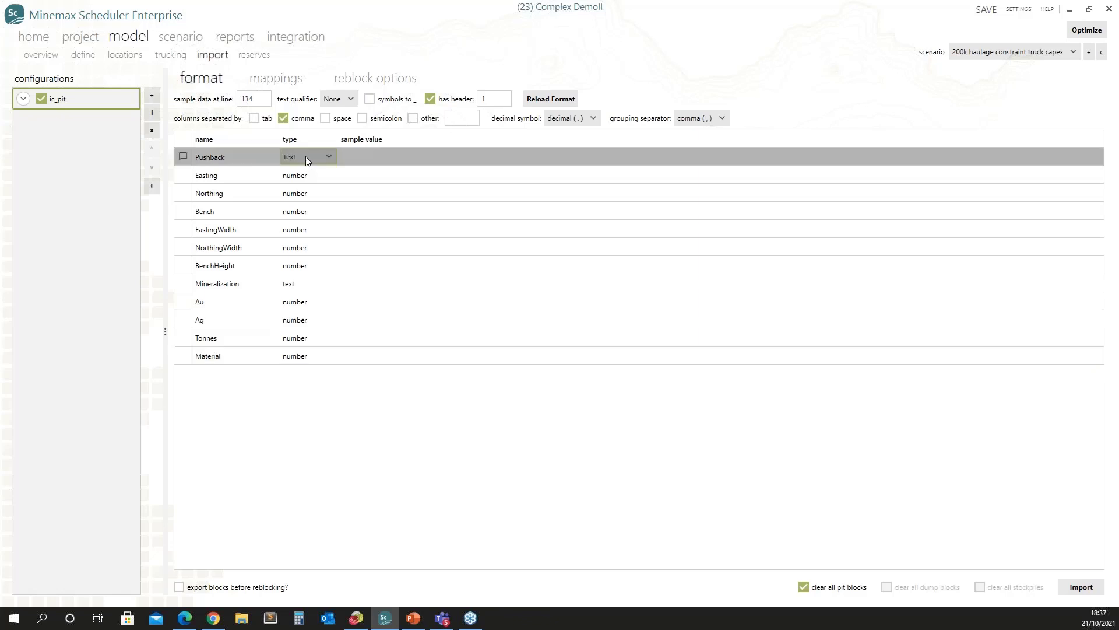
click(177, 176)
click(177, 157)
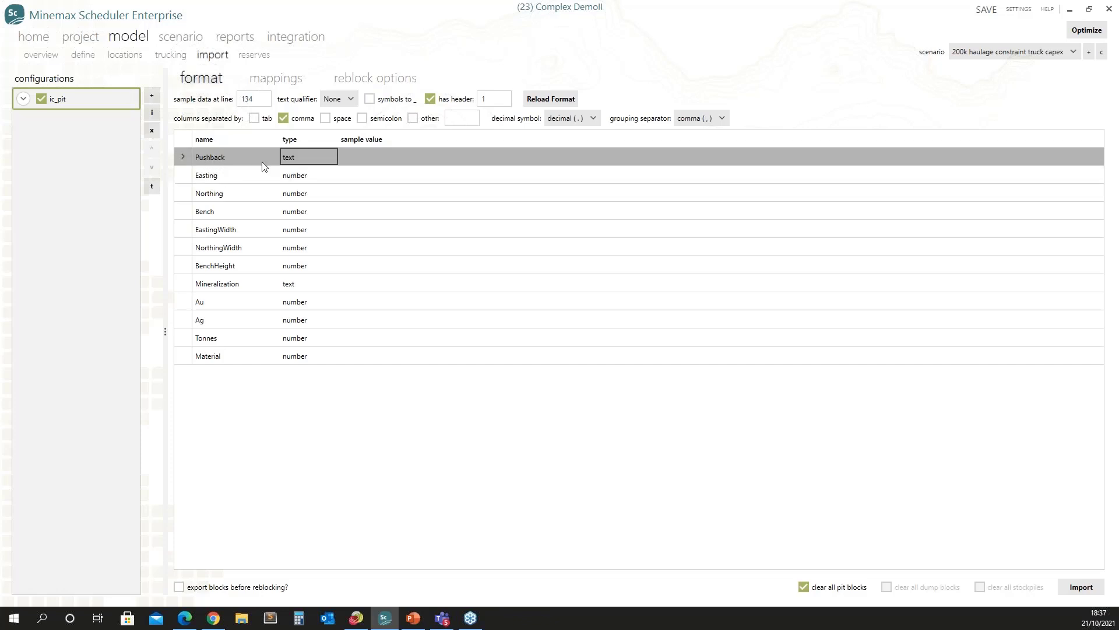
click(181, 174)
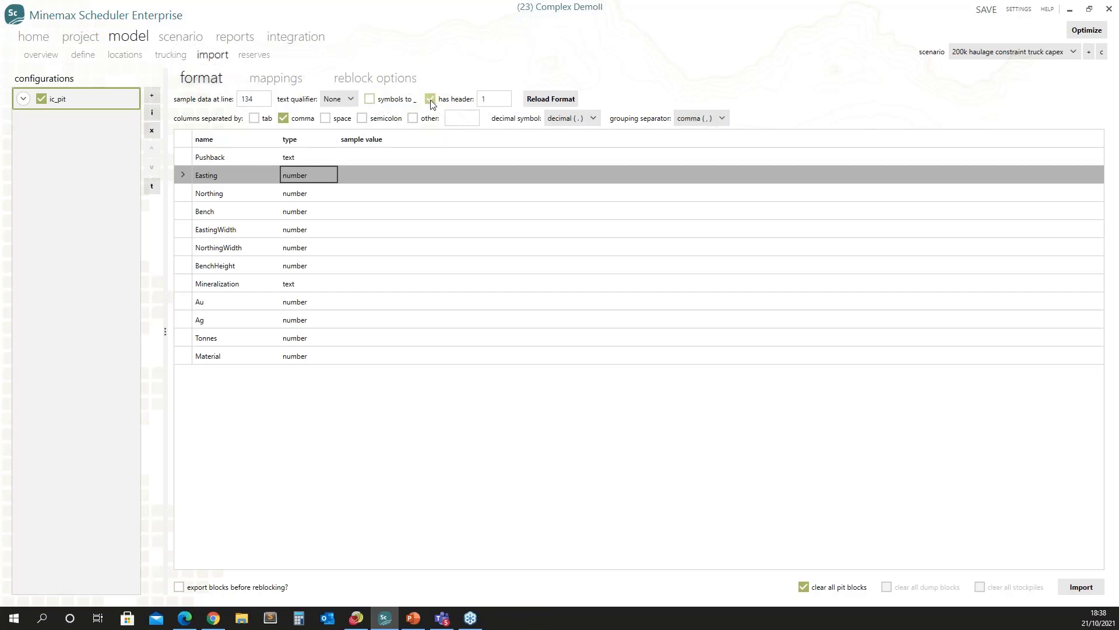
- Review the header line and sample data line settings, and check the source files of the ic_pit configuration
click(493, 98)
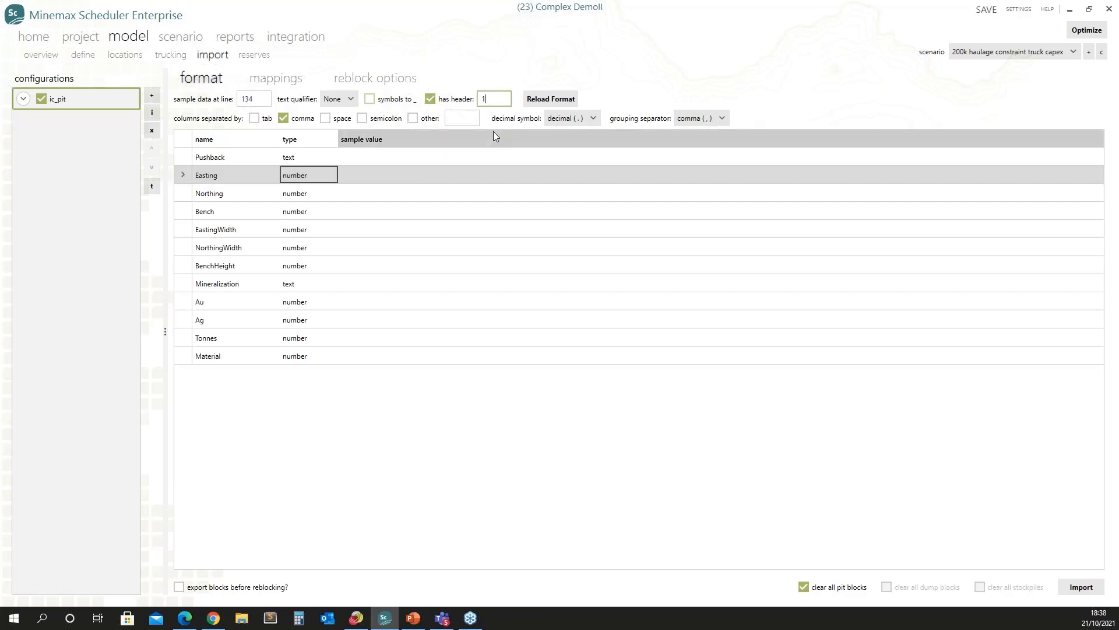
click(258, 98)
click(247, 96)
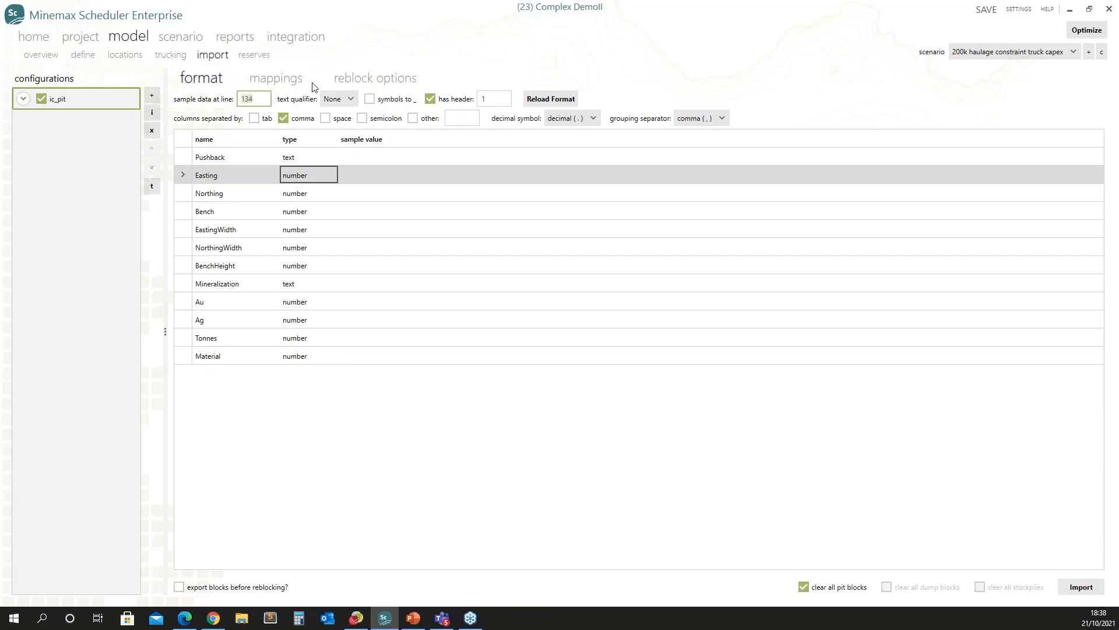
click(23, 99)
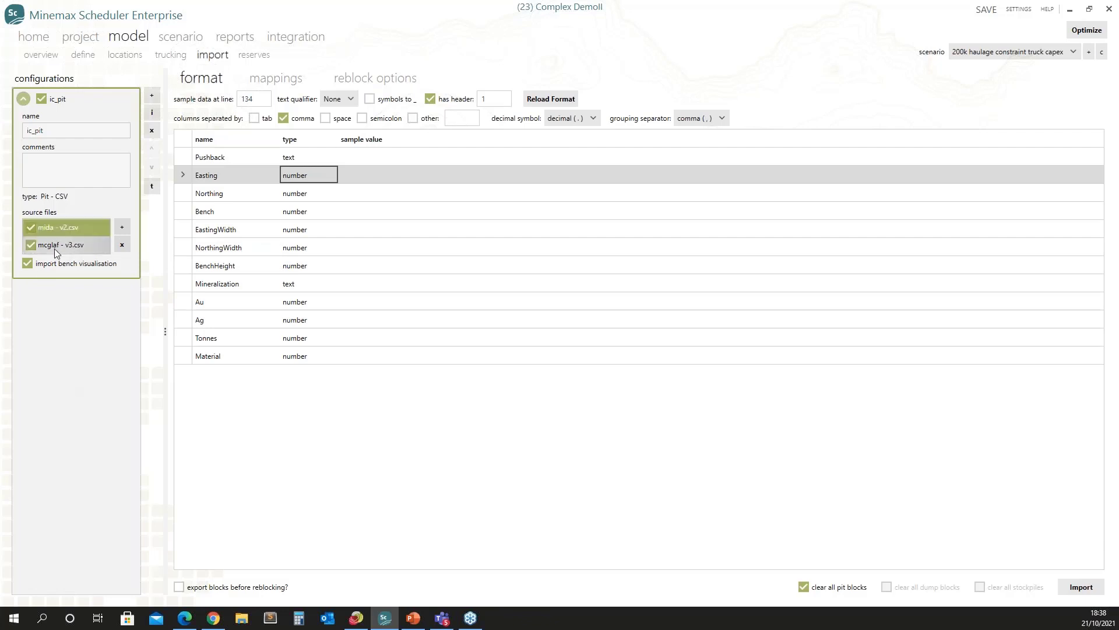
click(23, 99)
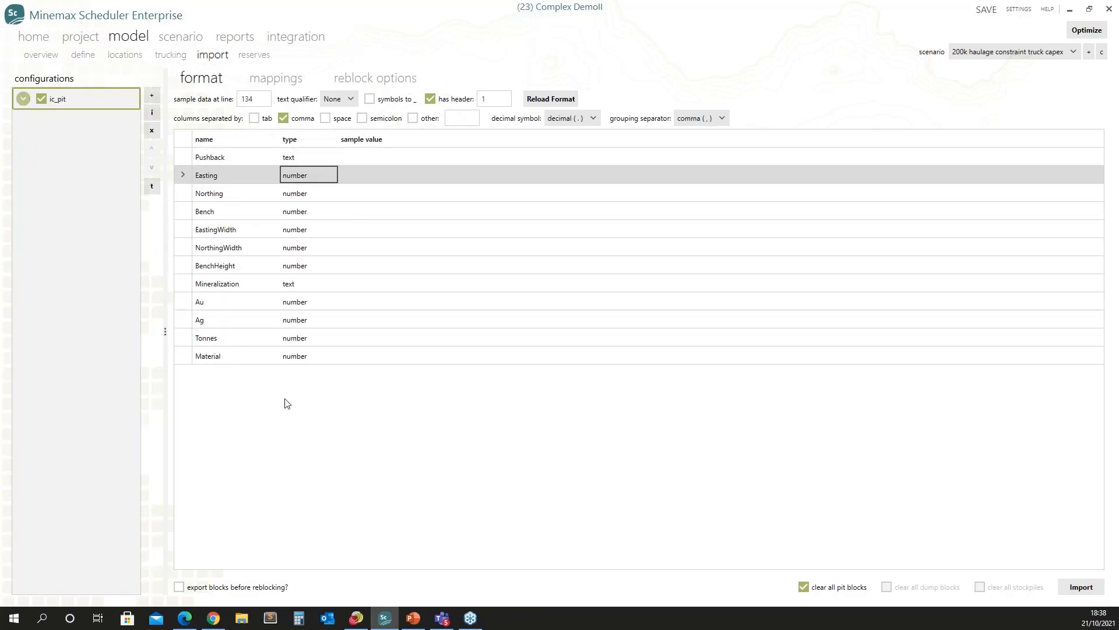
- Examine the ic_pit mappings, covering the standard Block Id field and the process ratios and attributes from Total_Material
click(286, 78)
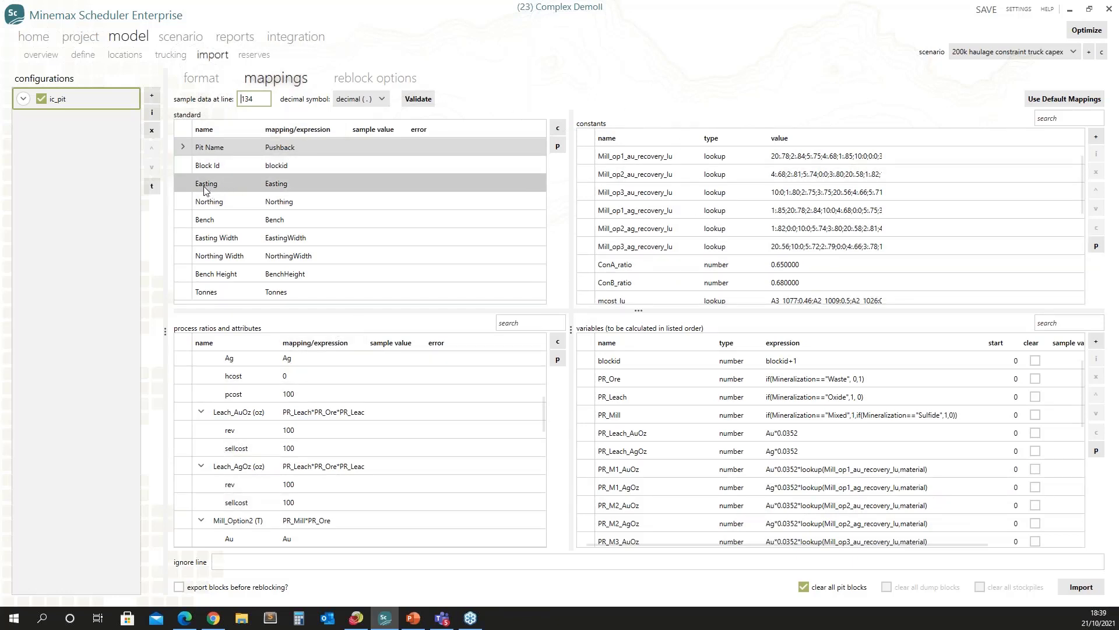
click(179, 167)
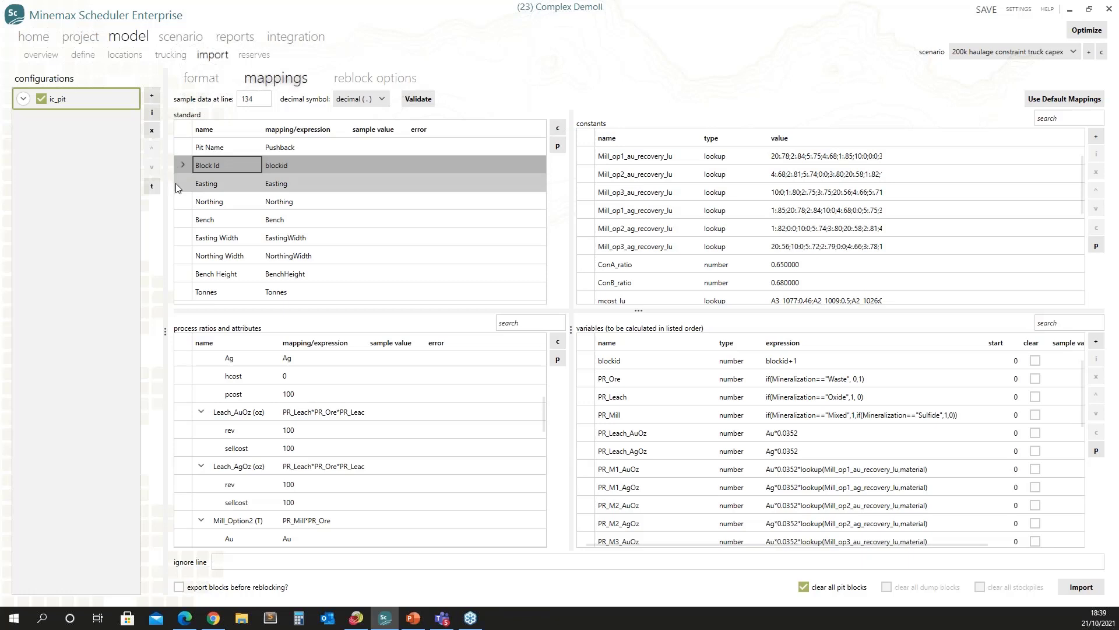
scroll(185, 371, up, 1)
click(219, 394)
scroll(220, 391, up, 3)
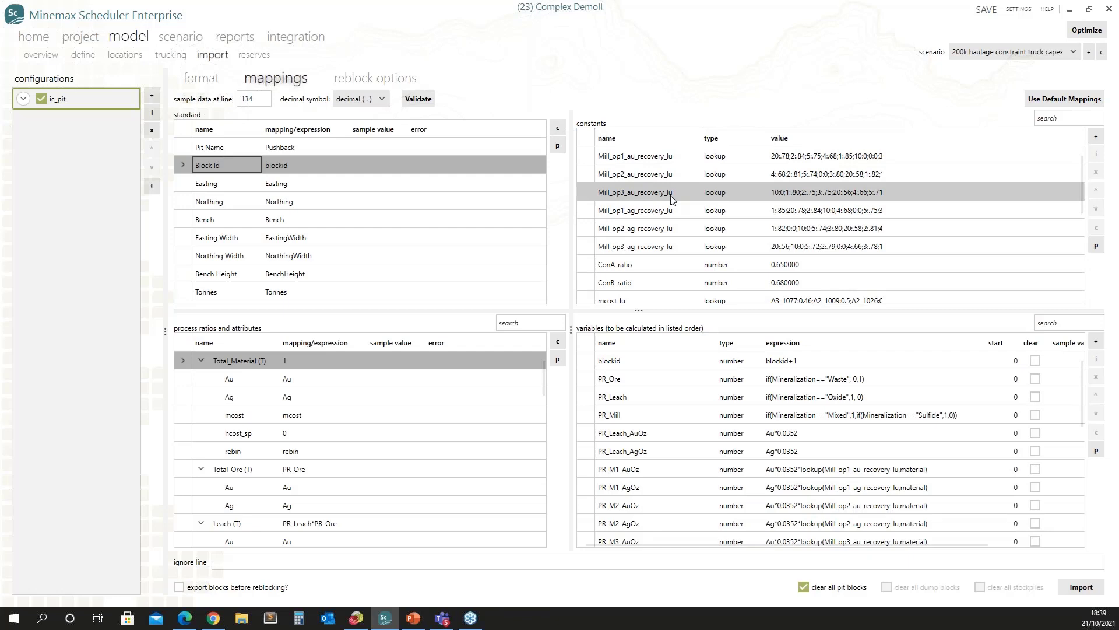
- Widen the constants area of the mappings and look through its lookup and number constants
drag(570, 150, 472, 134)
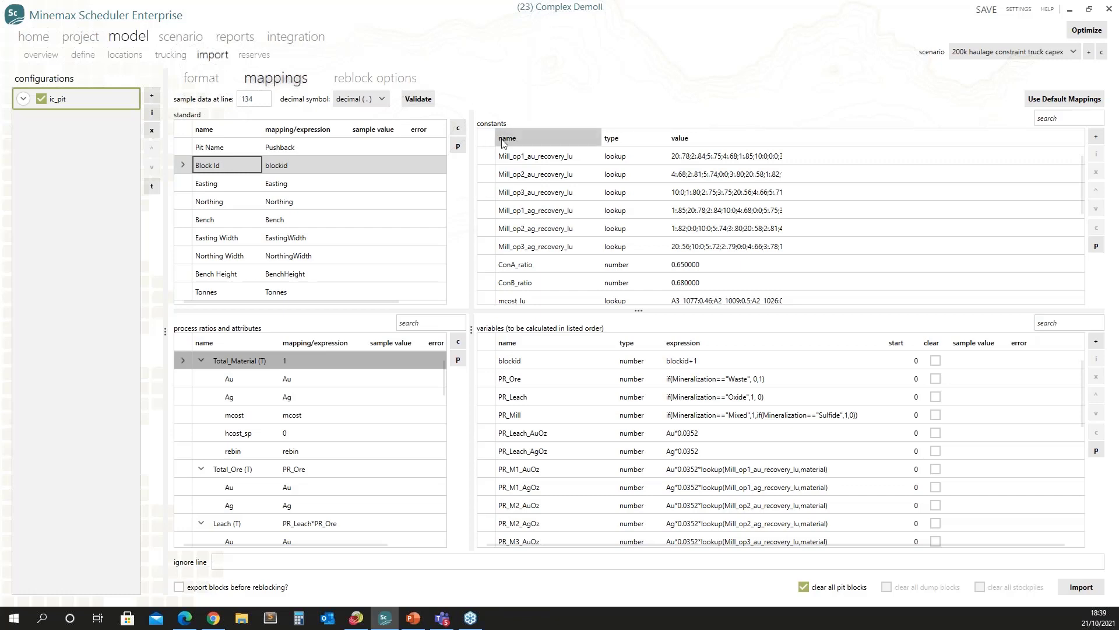
click(570, 154)
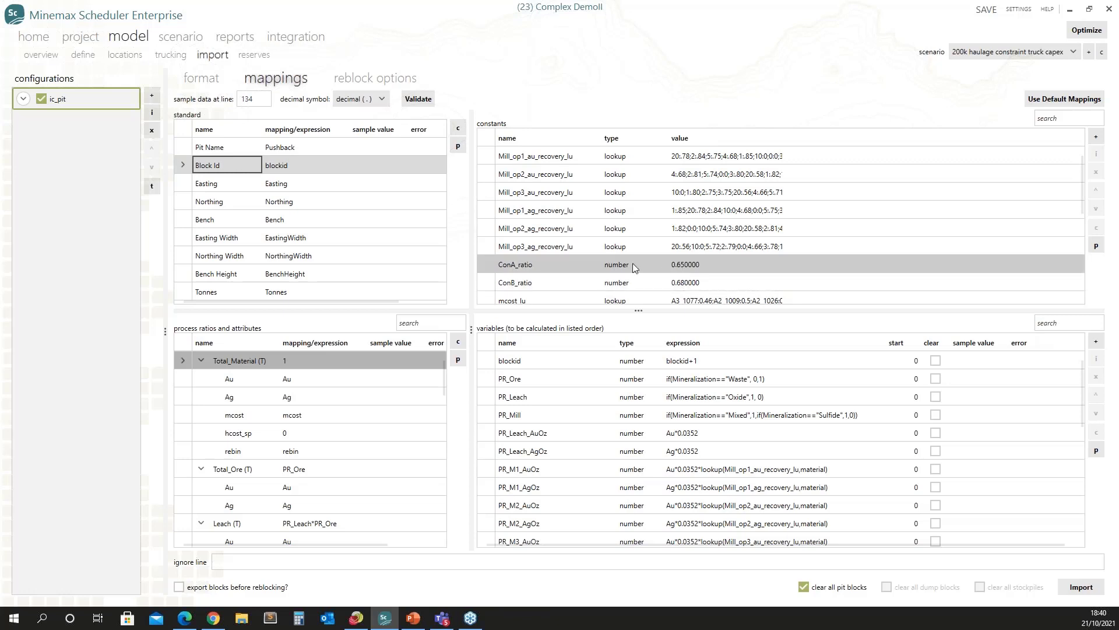
scroll(595, 257, down, 3)
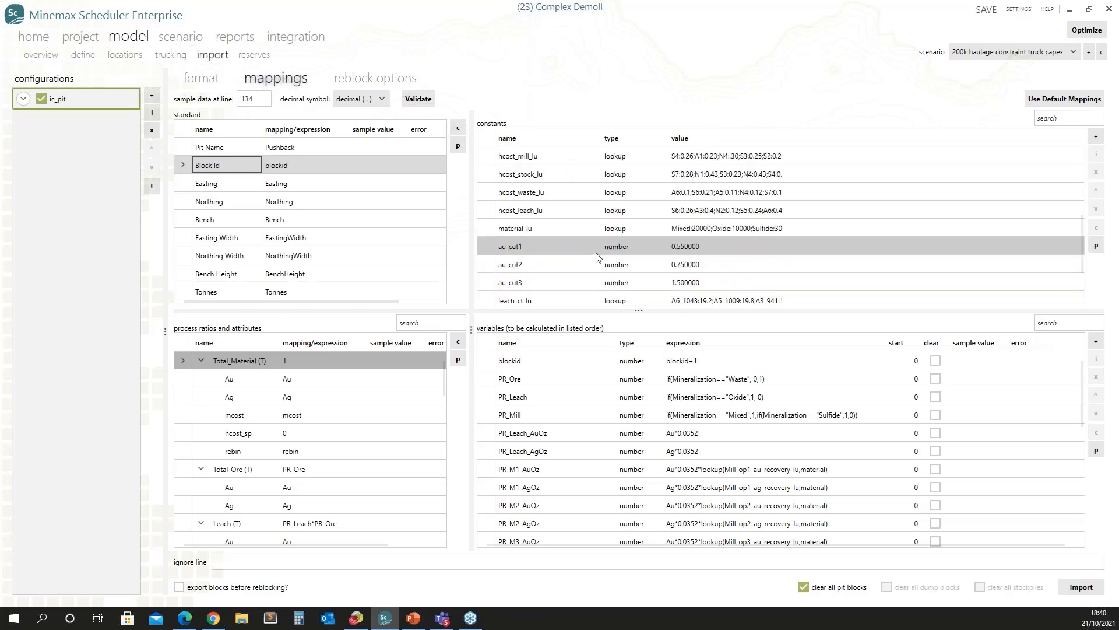
scroll(596, 252, up, 3)
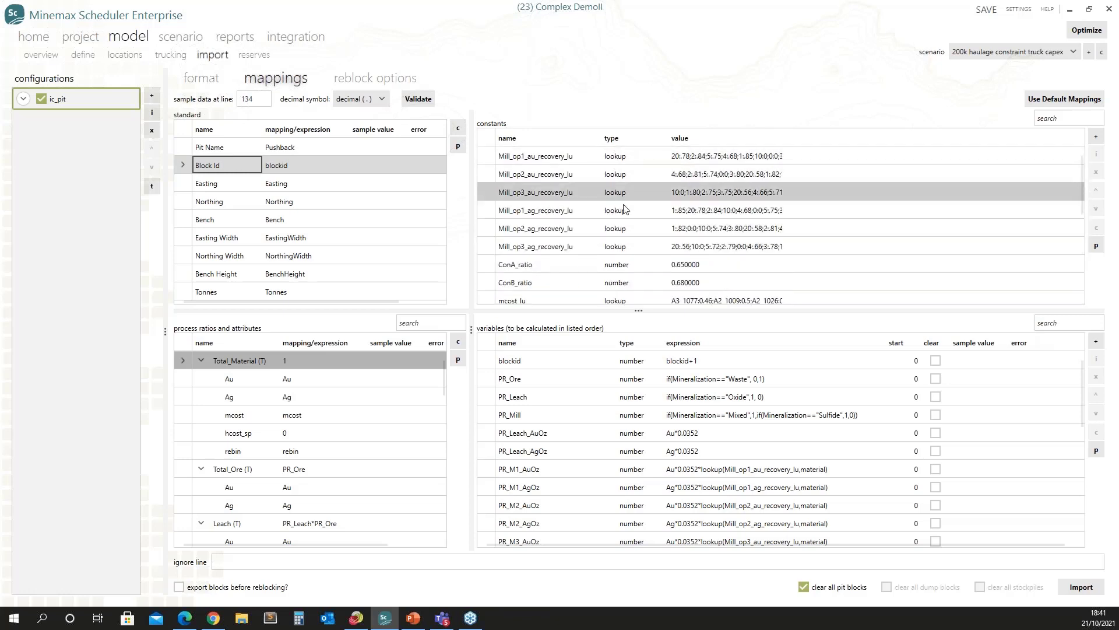
- Check the available constant types for Mill_op1_au_recovery_lu and Mill_op2_au_recovery_lu, keeping both as lookup
click(640, 156)
click(640, 157)
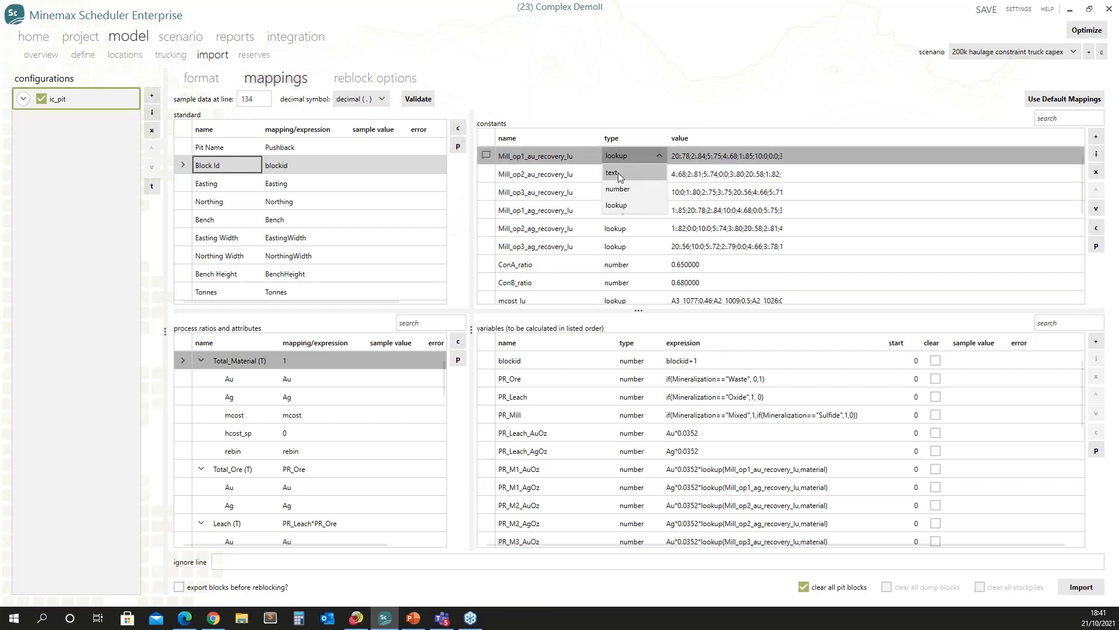
click(483, 157)
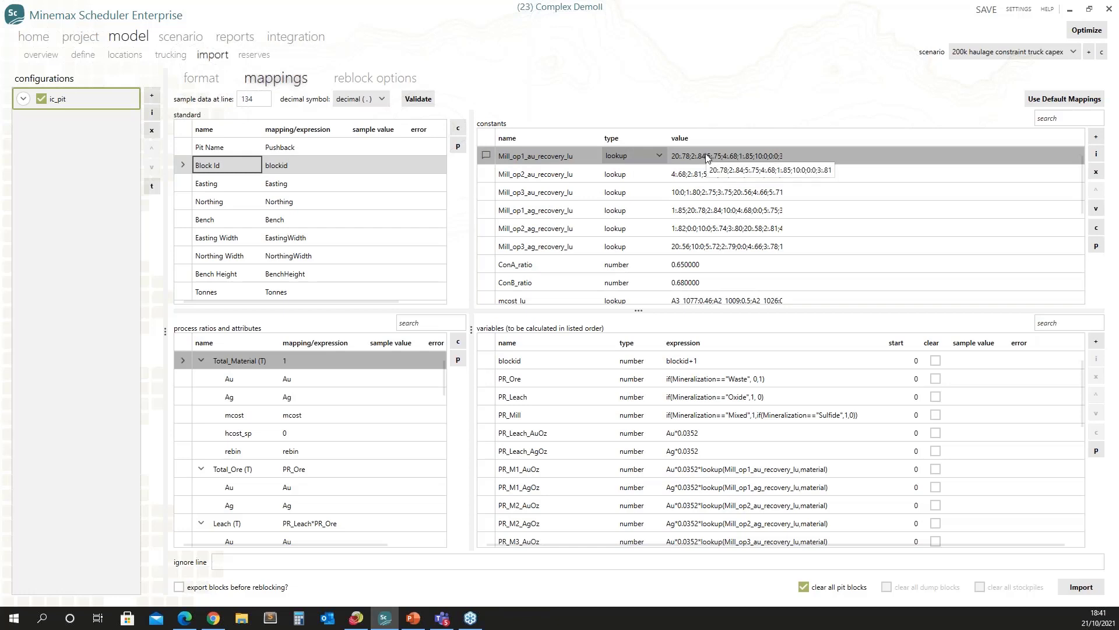
click(660, 174)
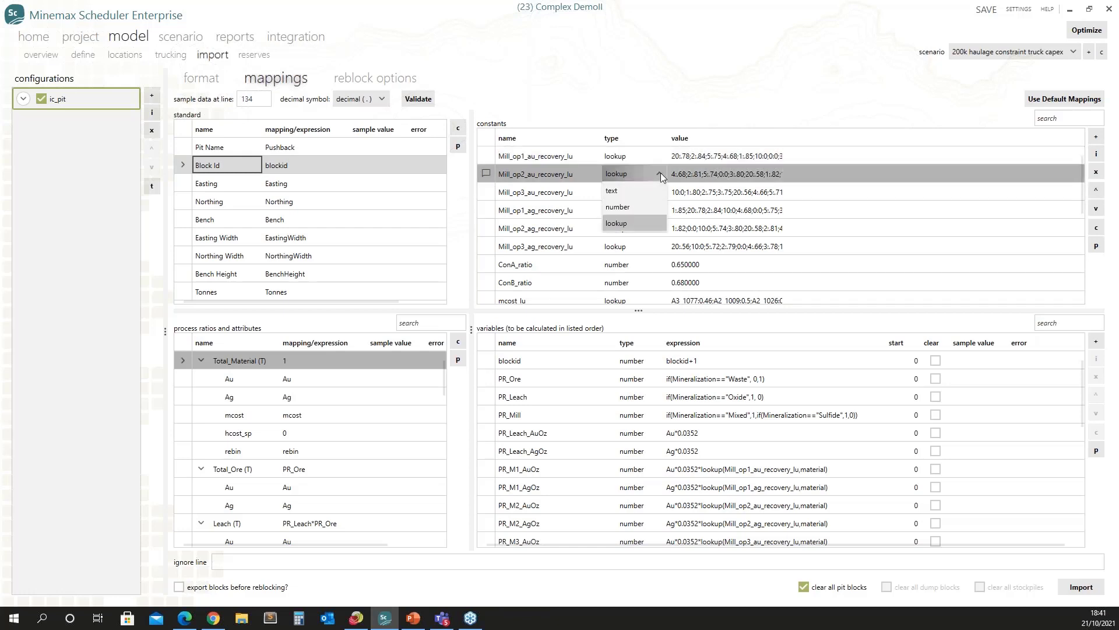
click(663, 181)
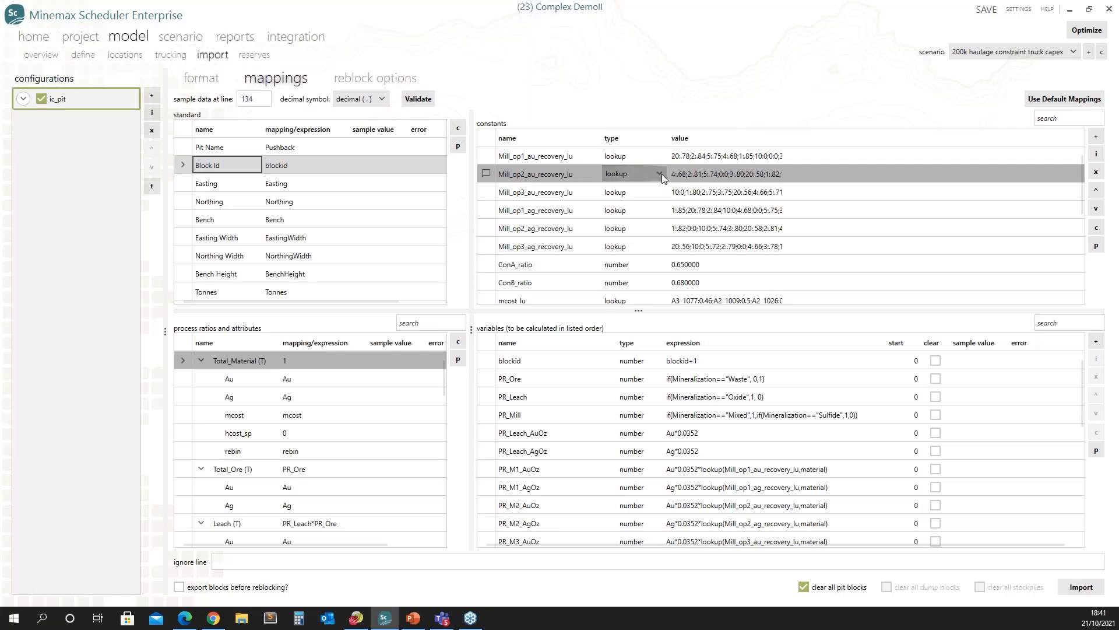
- Examine the lookup table of Mill_op2_au_recovery_lu at keys 1, 2 and 10, and close it without changes
click(782, 173)
click(777, 173)
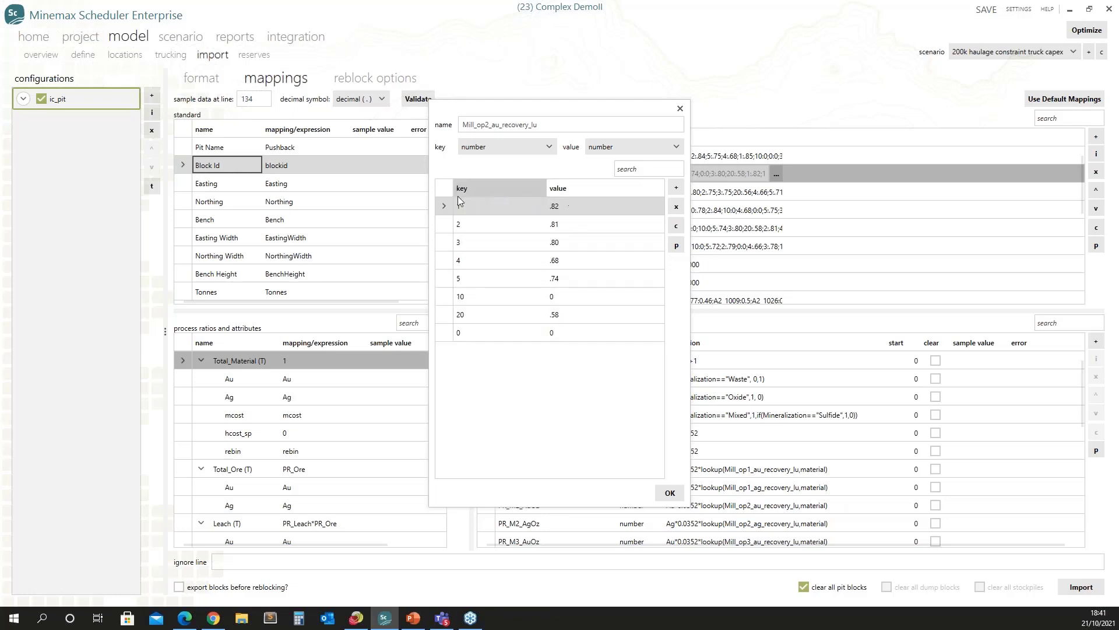
click(441, 204)
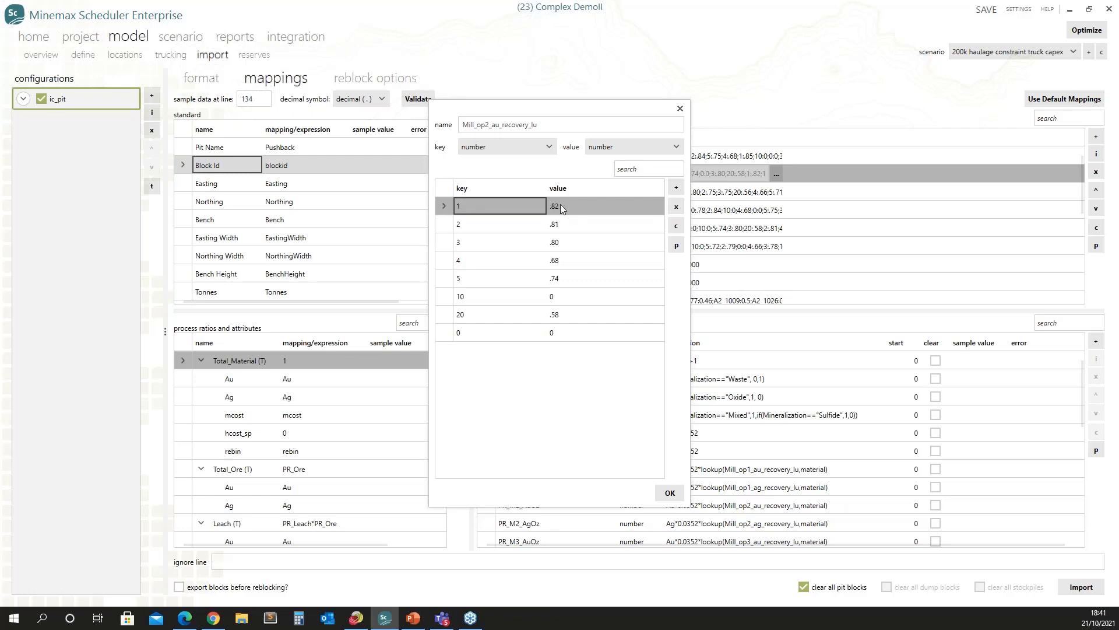
click(447, 225)
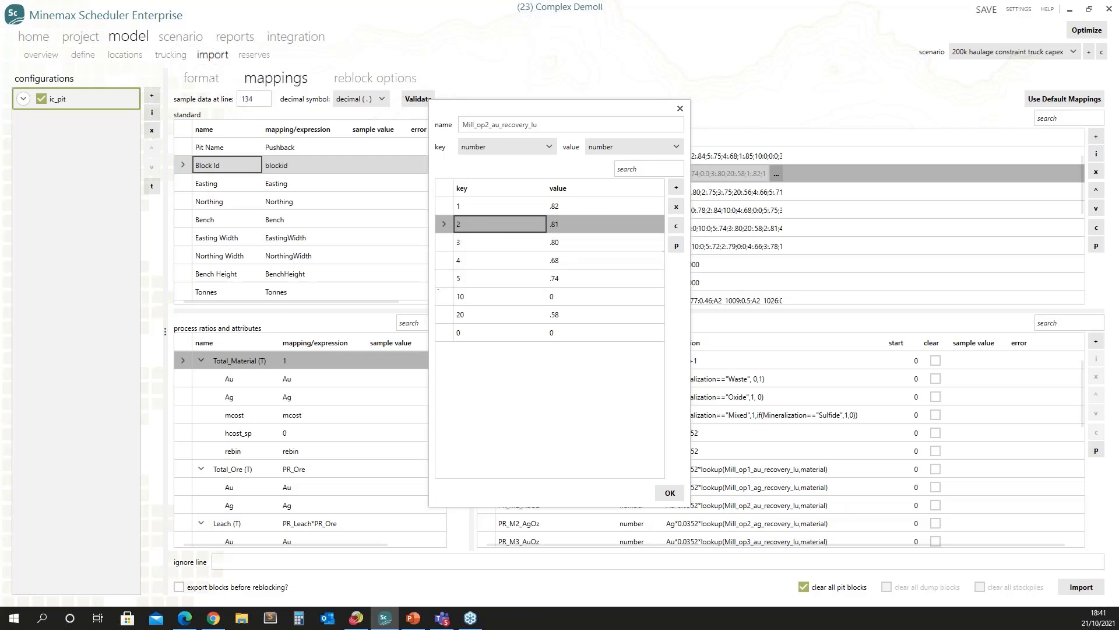
click(447, 296)
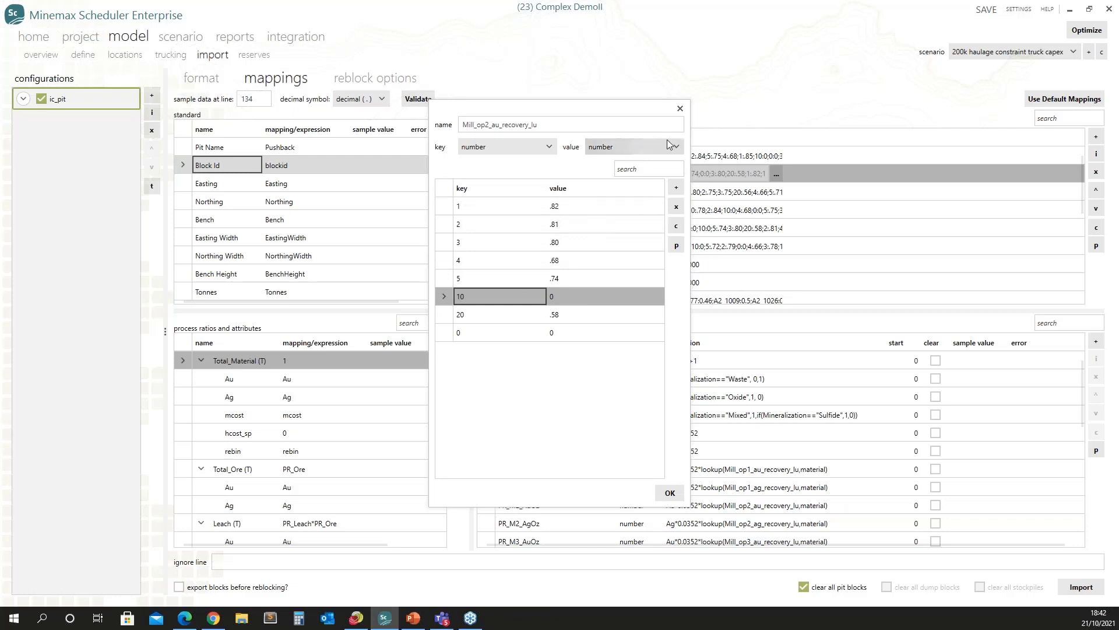
click(680, 110)
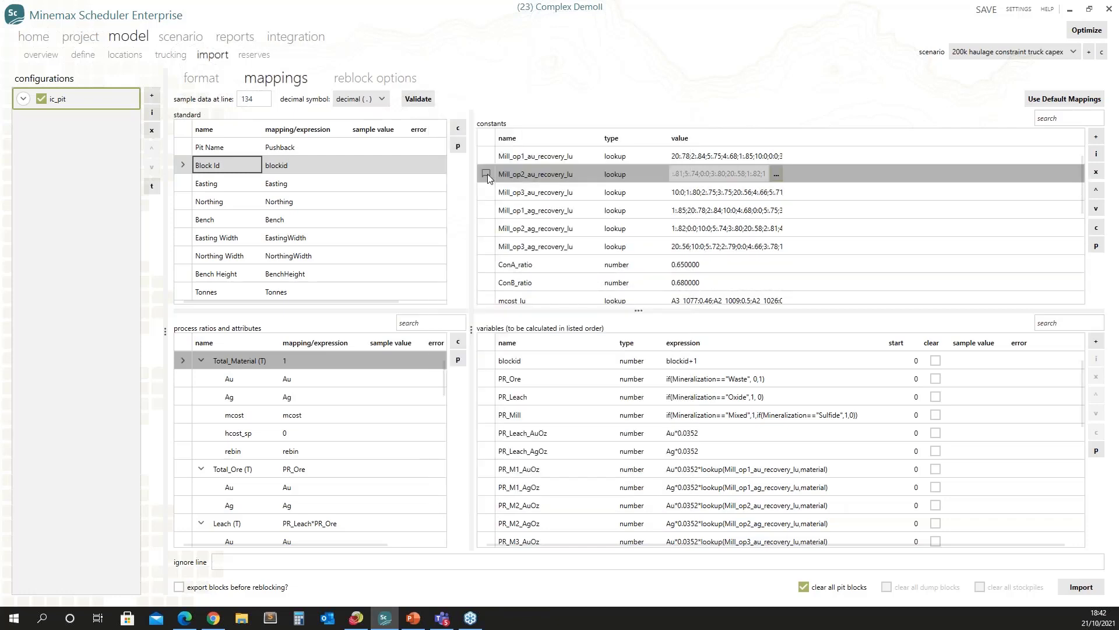
- Examine the constants from Mill_op3_ag_recovery_lu through ConA_ratio to mcost_lu, resizing the constants and variables areas
click(491, 244)
click(484, 262)
click(491, 299)
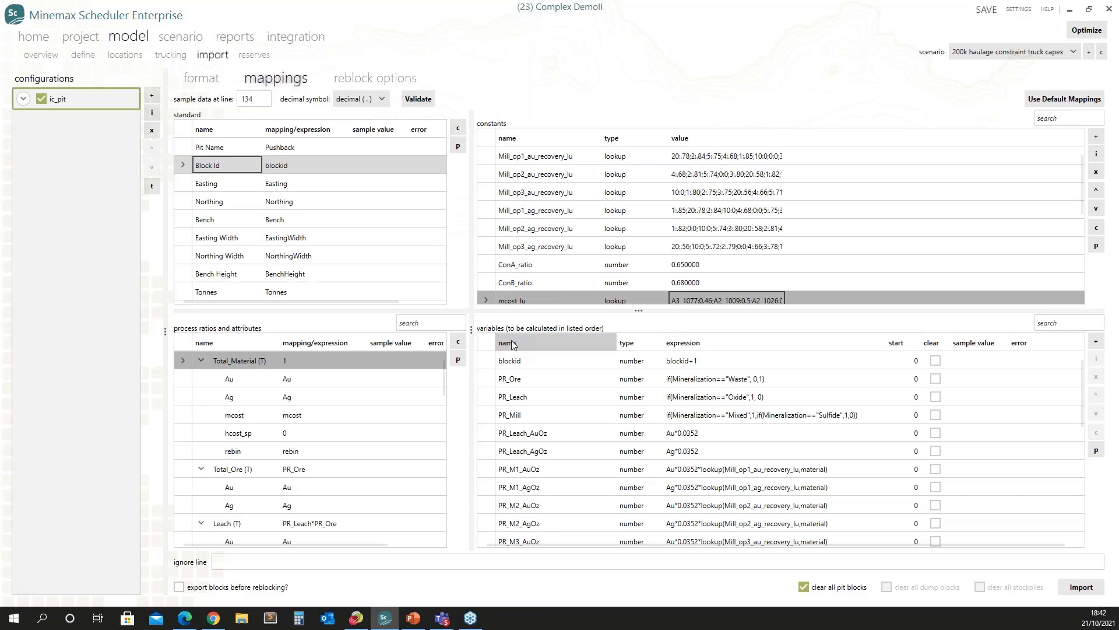
drag(510, 308, 494, 142)
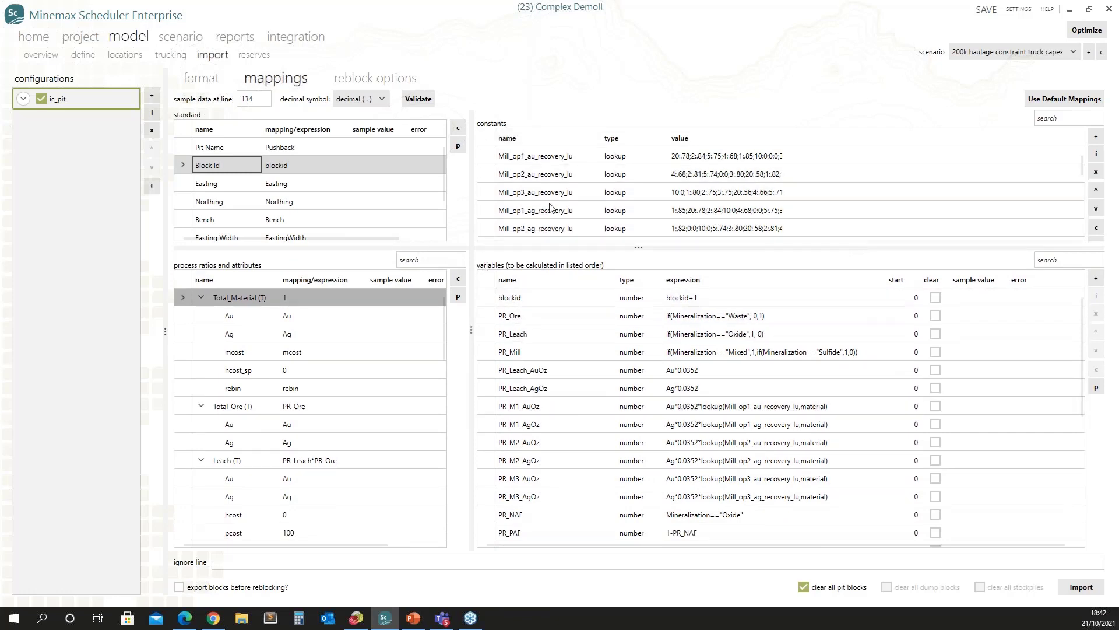
drag(559, 248, 558, 374)
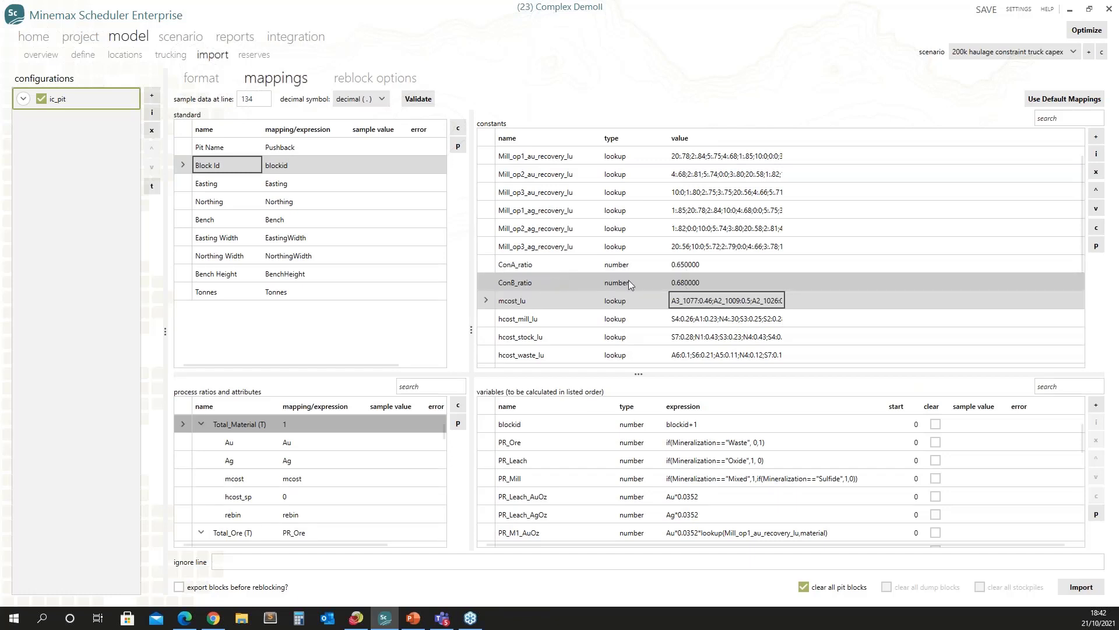
drag(627, 374, 629, 263)
- Examine the key and value pairs in the Mill_op1_au_recovery_lu lookup table, and close it without changes
click(580, 155)
click(718, 155)
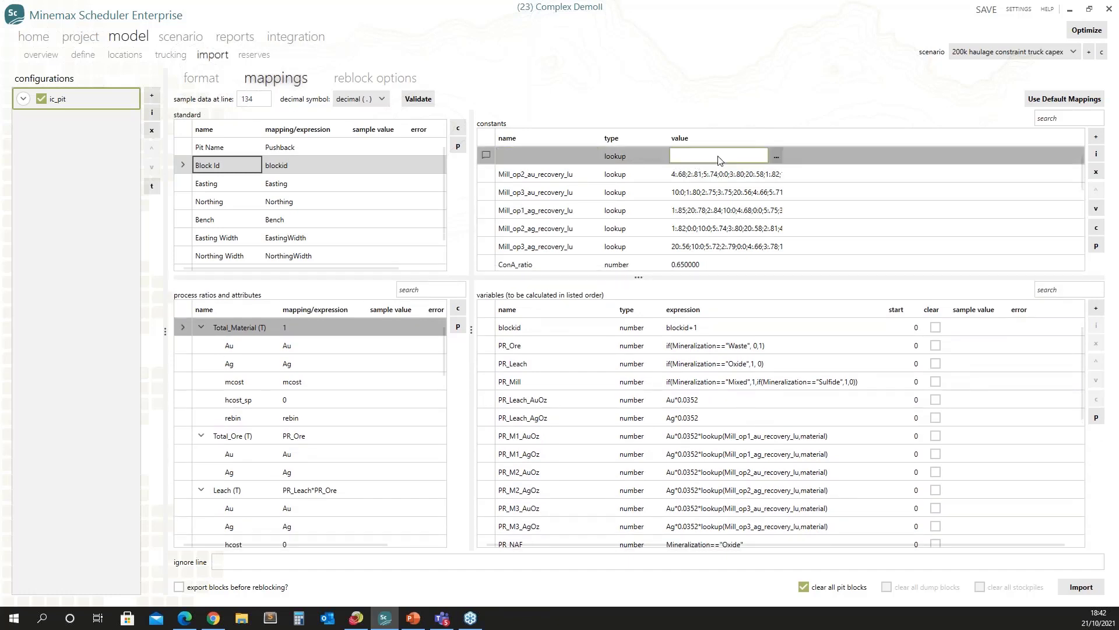
click(776, 155)
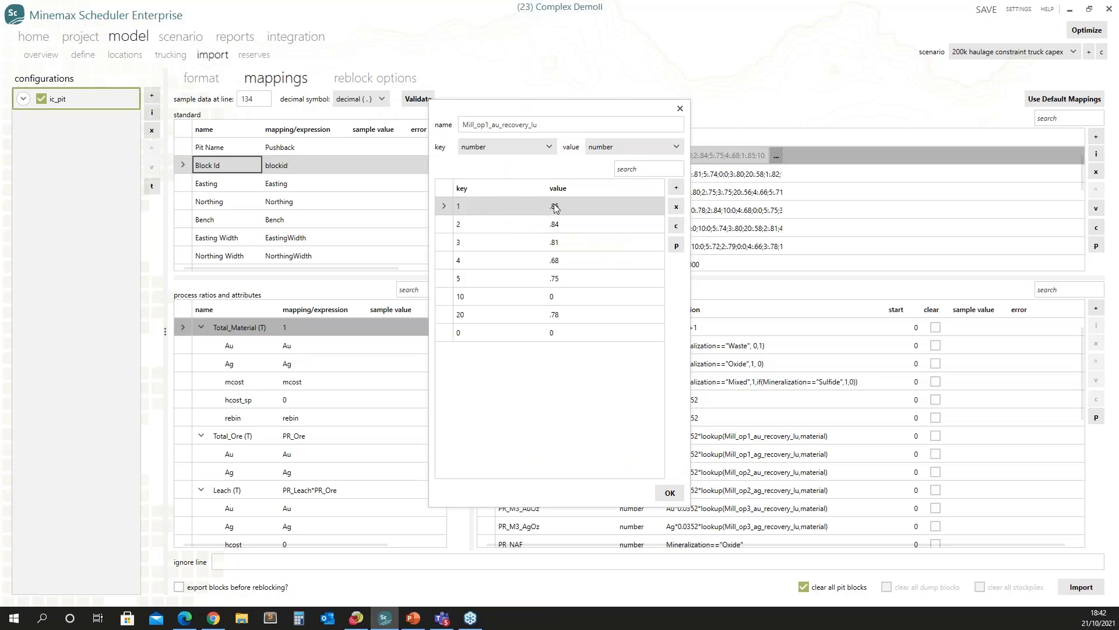
click(475, 225)
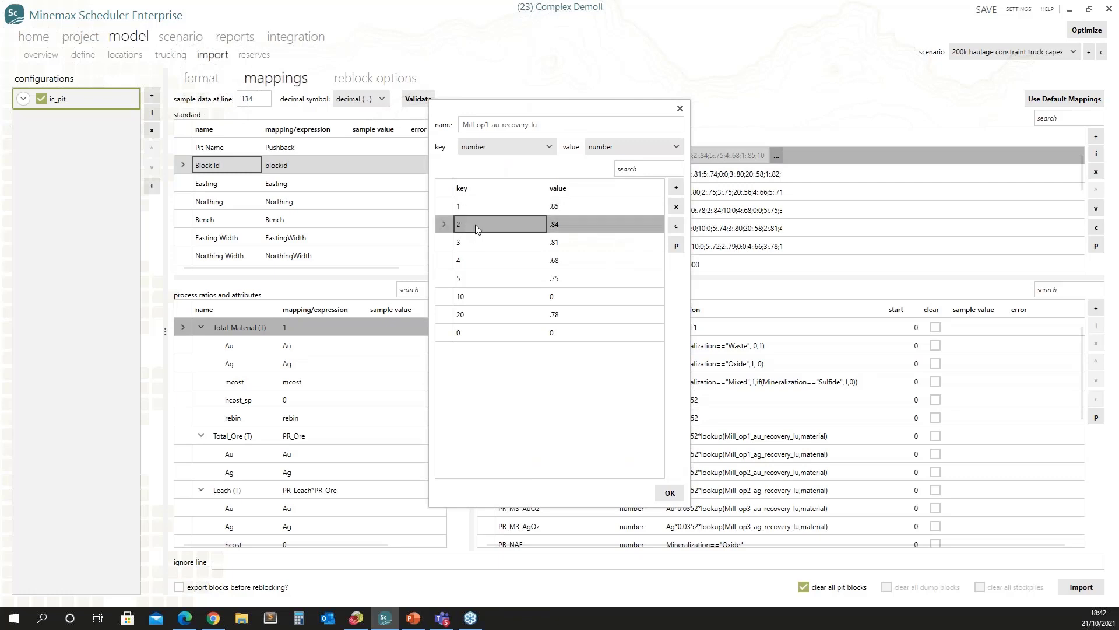
click(680, 109)
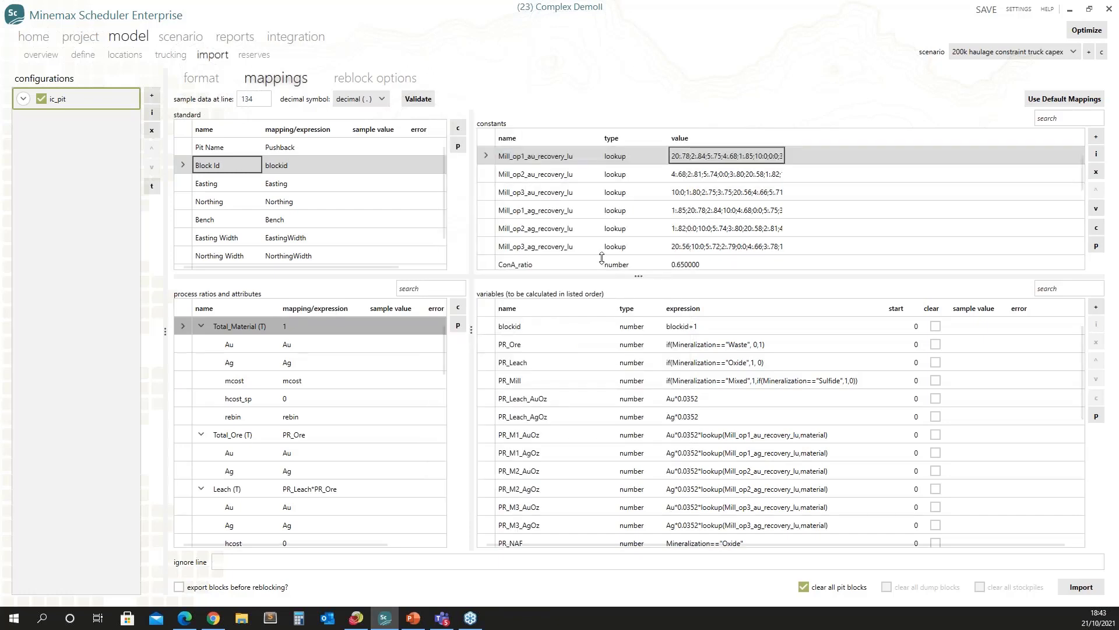
- Enlarge the variables area and examine the expressions of blockid, PR_Leach, PR_Mill and PR_Leach_AuOz
drag(603, 278, 601, 217)
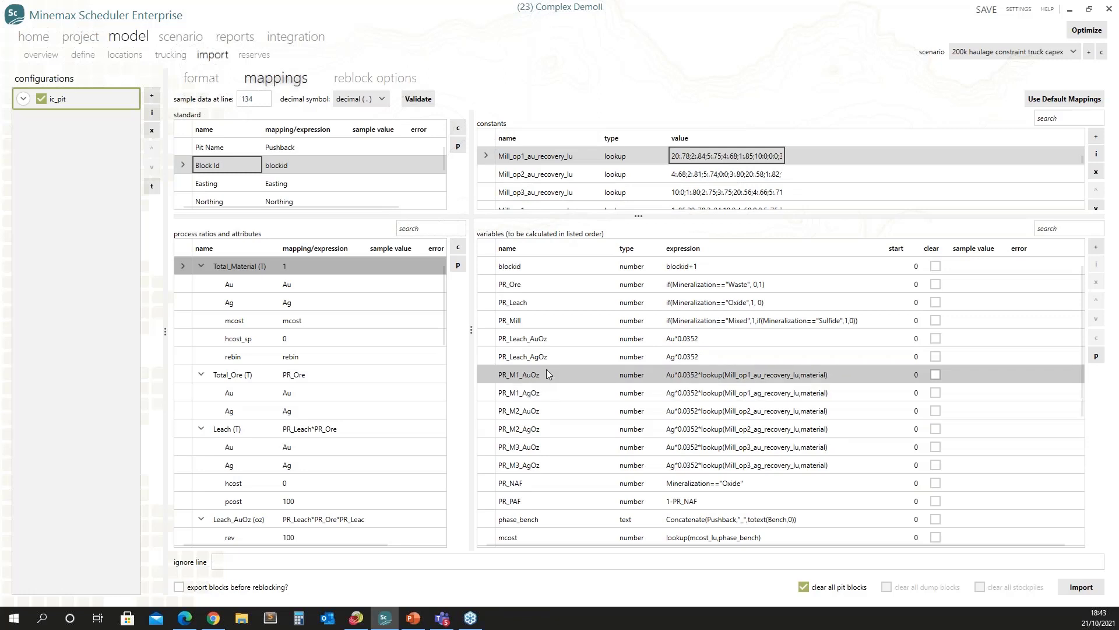
click(491, 267)
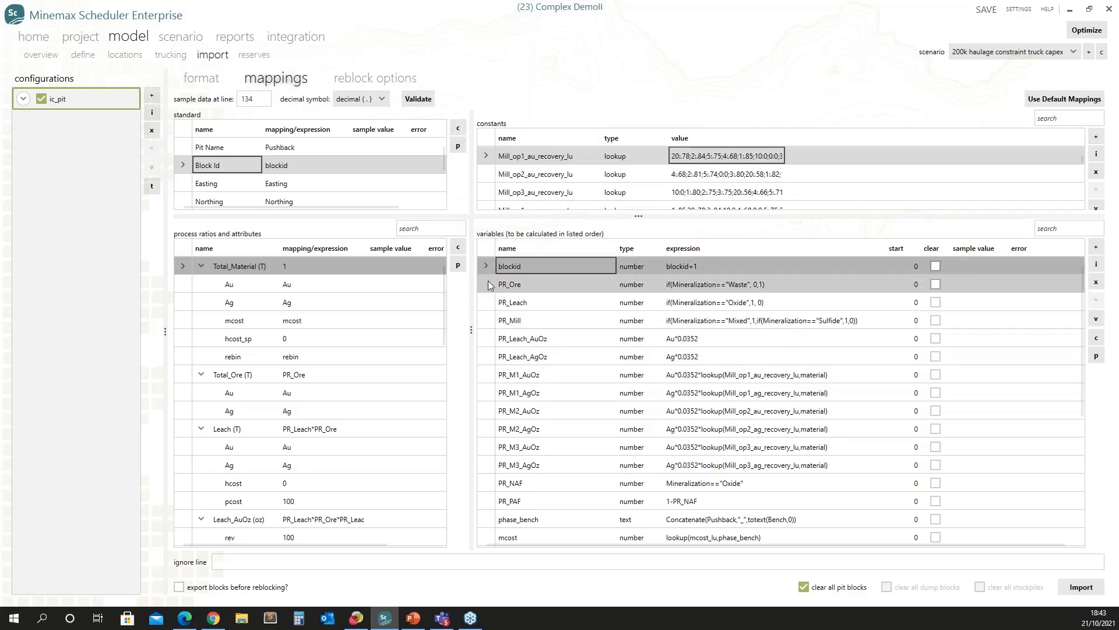
click(489, 302)
click(512, 320)
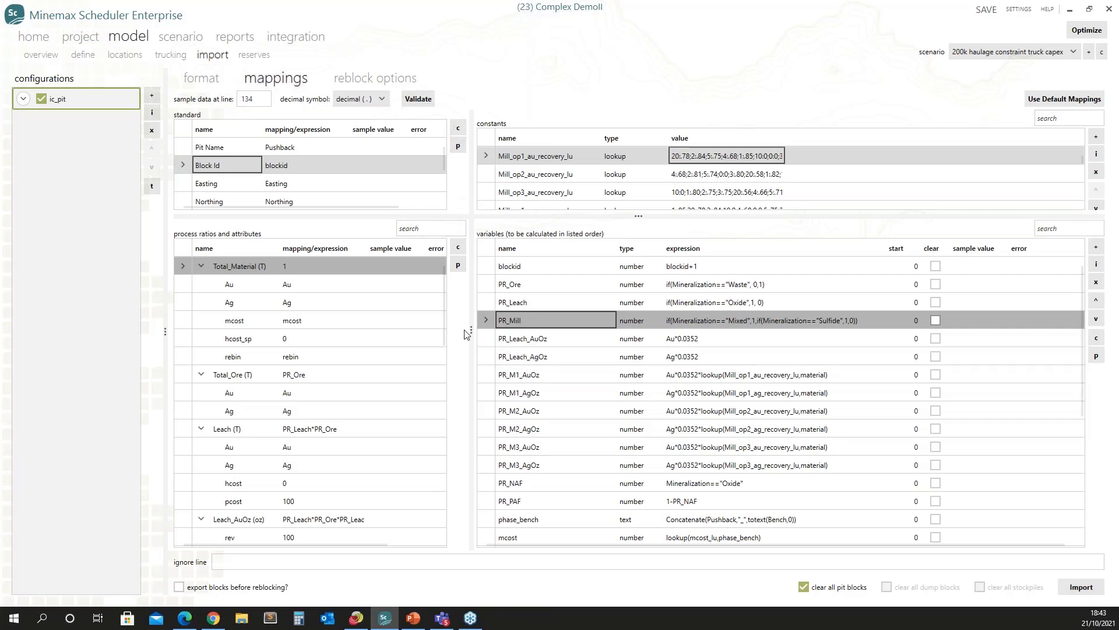
click(482, 337)
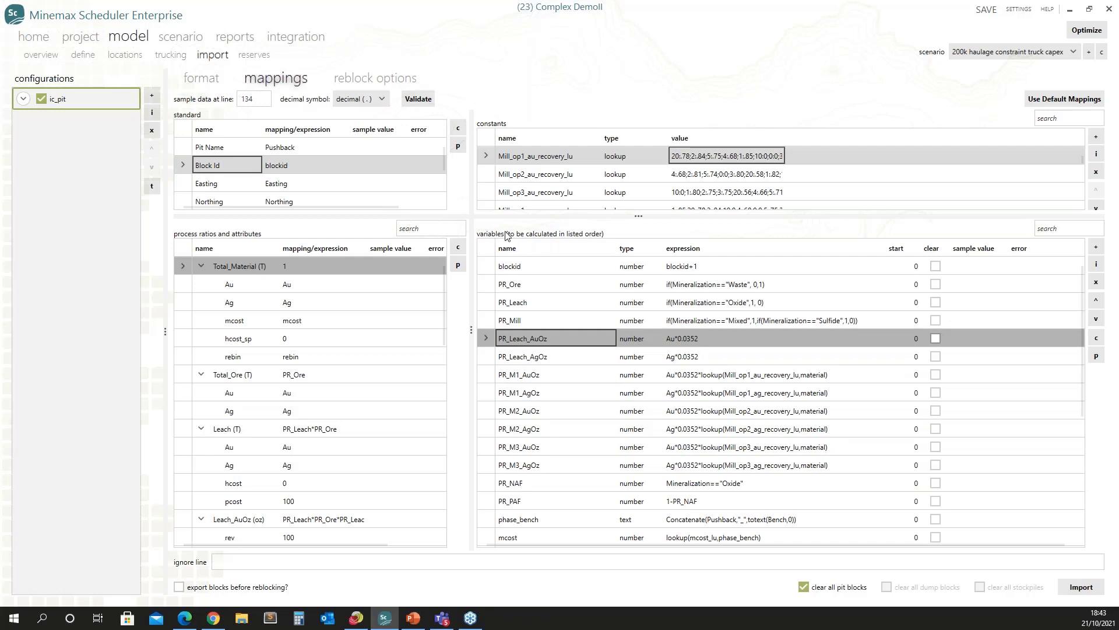
- Widen the standard and process ratios areas and examine the Pit Name and Block Id mappings
drag(481, 265, 487, 390)
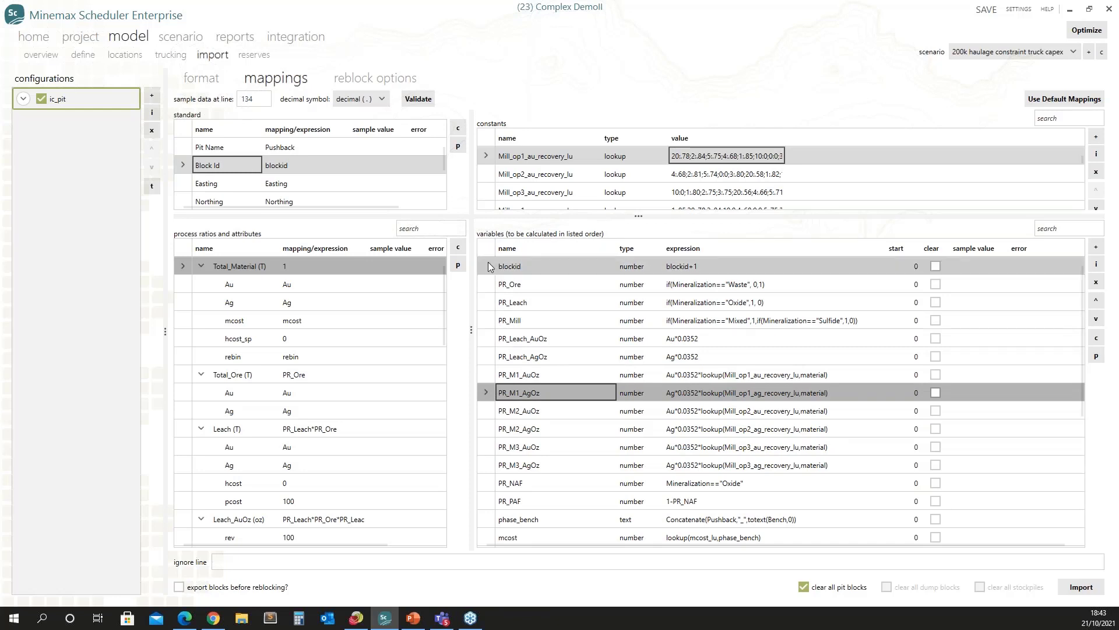
drag(471, 240, 562, 264)
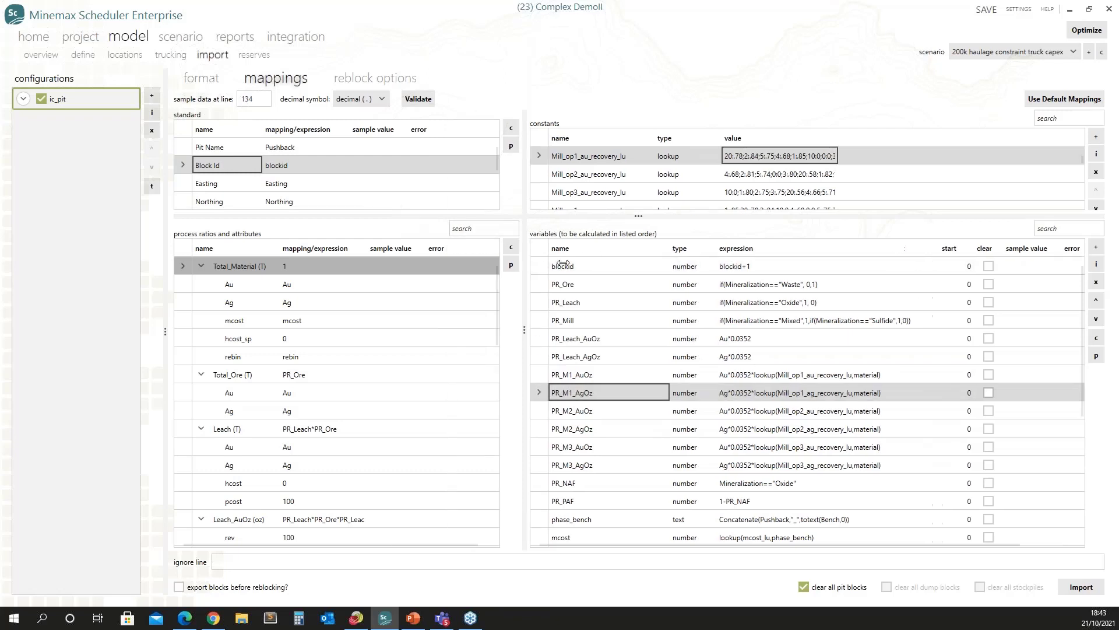
click(177, 148)
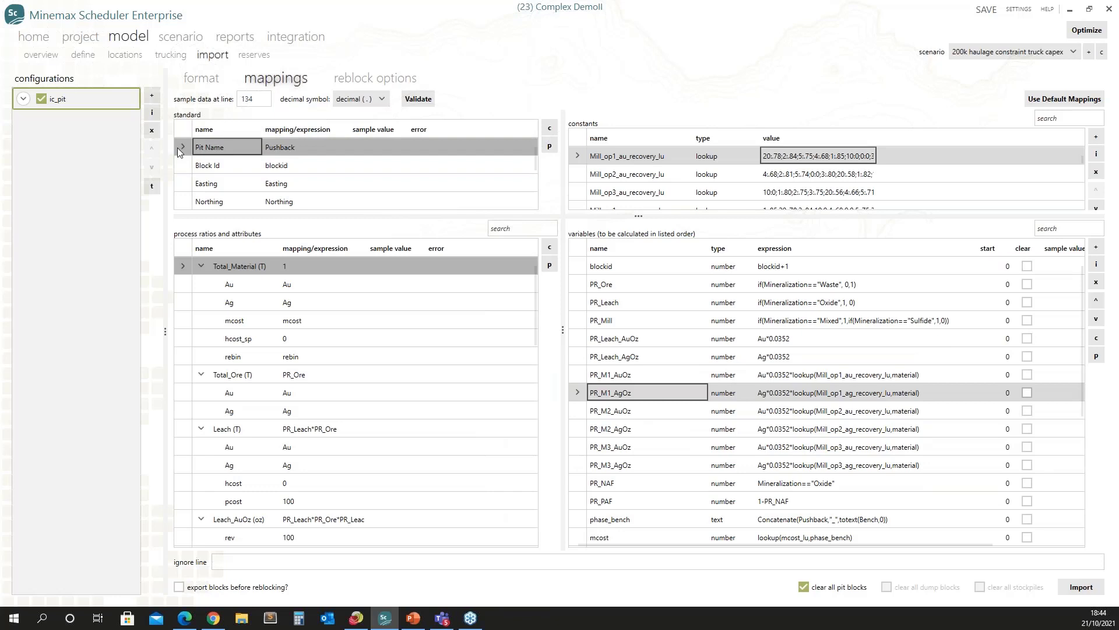
click(182, 162)
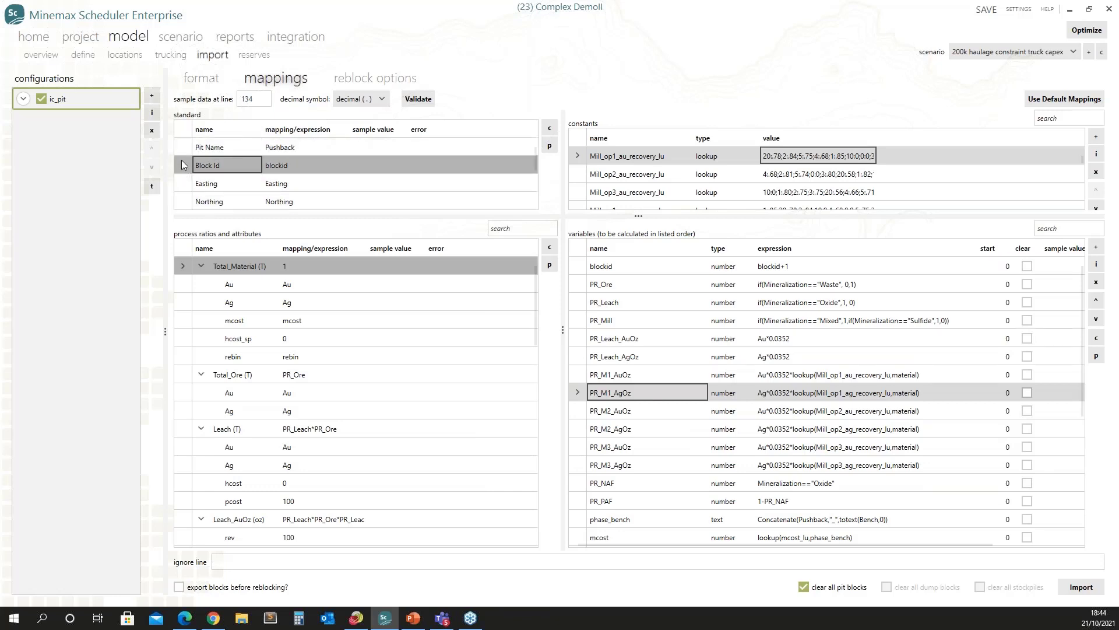
- Collapse the Total_Material, Total_Ore and Leach groups in the process ratios and attributes
click(185, 261)
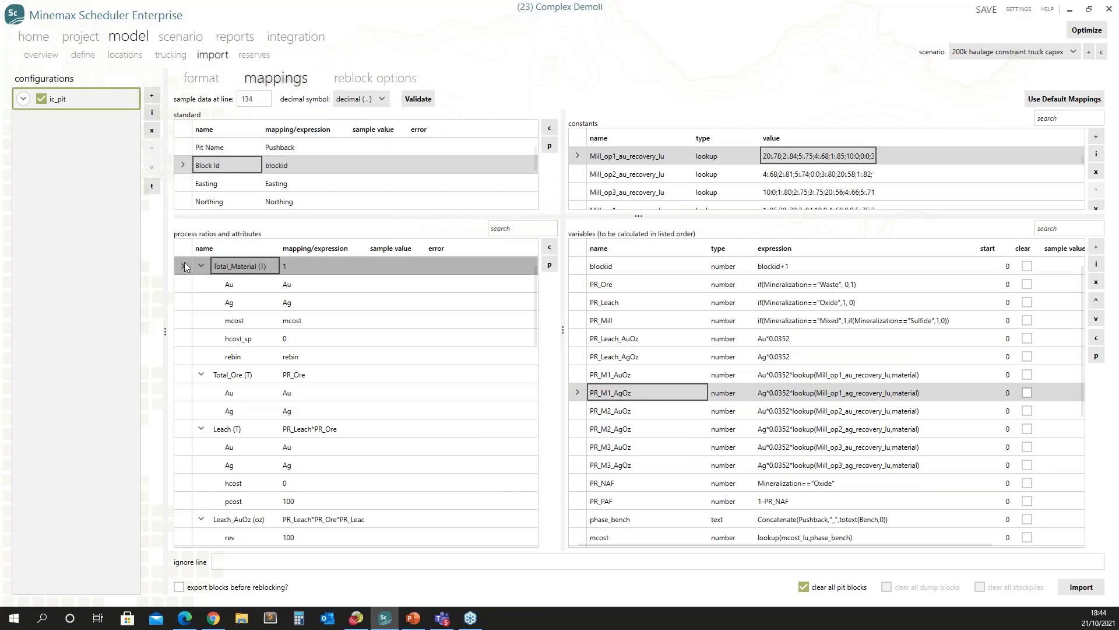
click(201, 266)
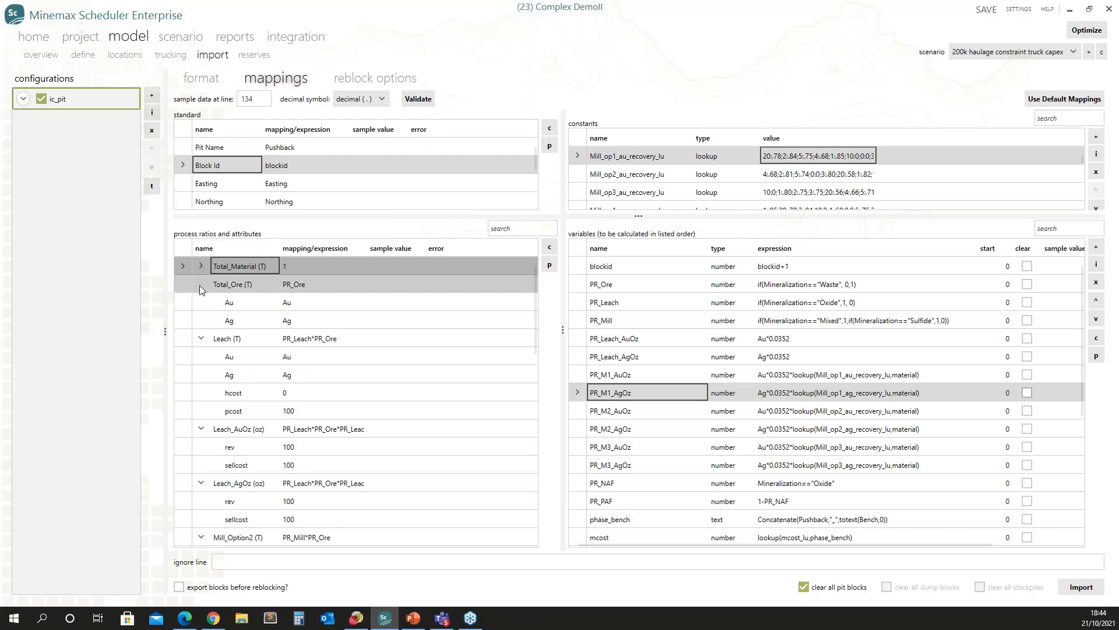
click(200, 284)
click(201, 302)
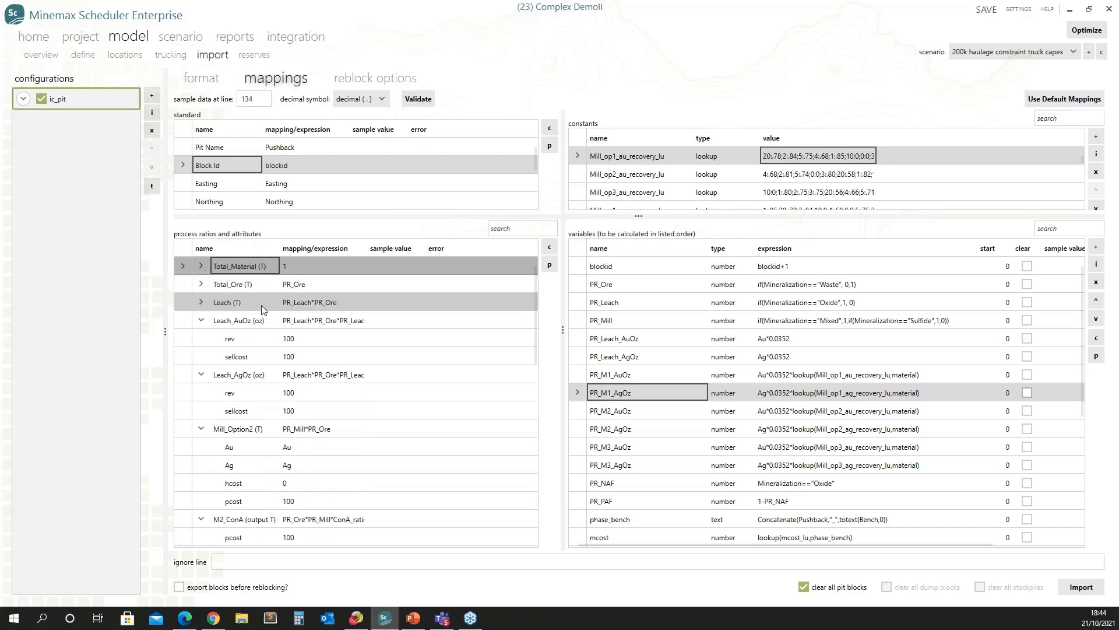
- Examine the blockid and PR_Ore expressions and look through the rest of the calculated variables
click(577, 265)
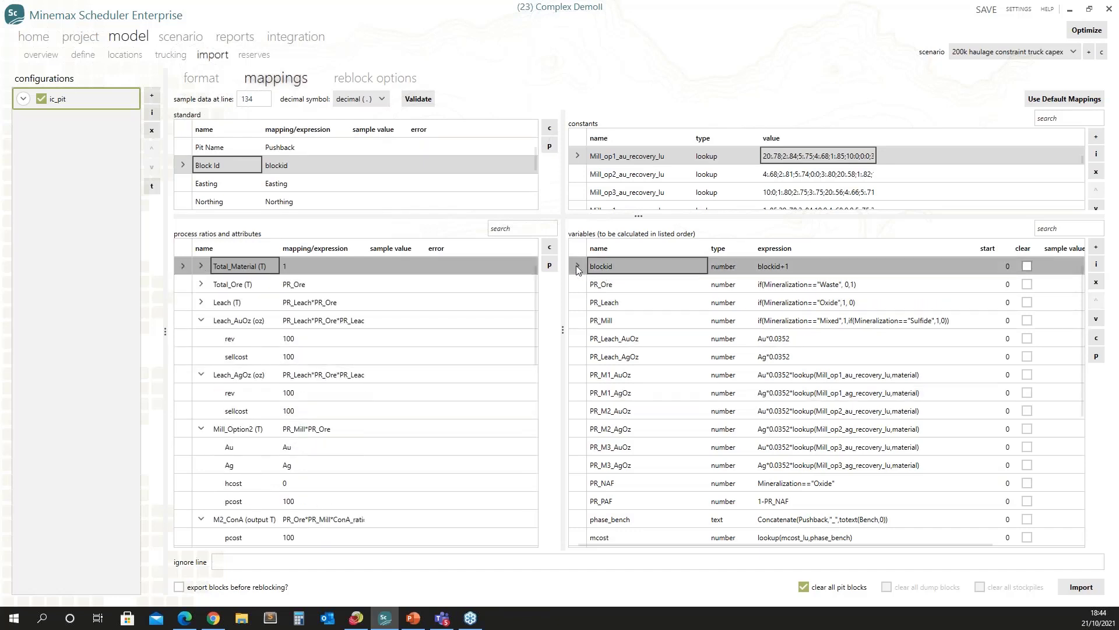
click(598, 286)
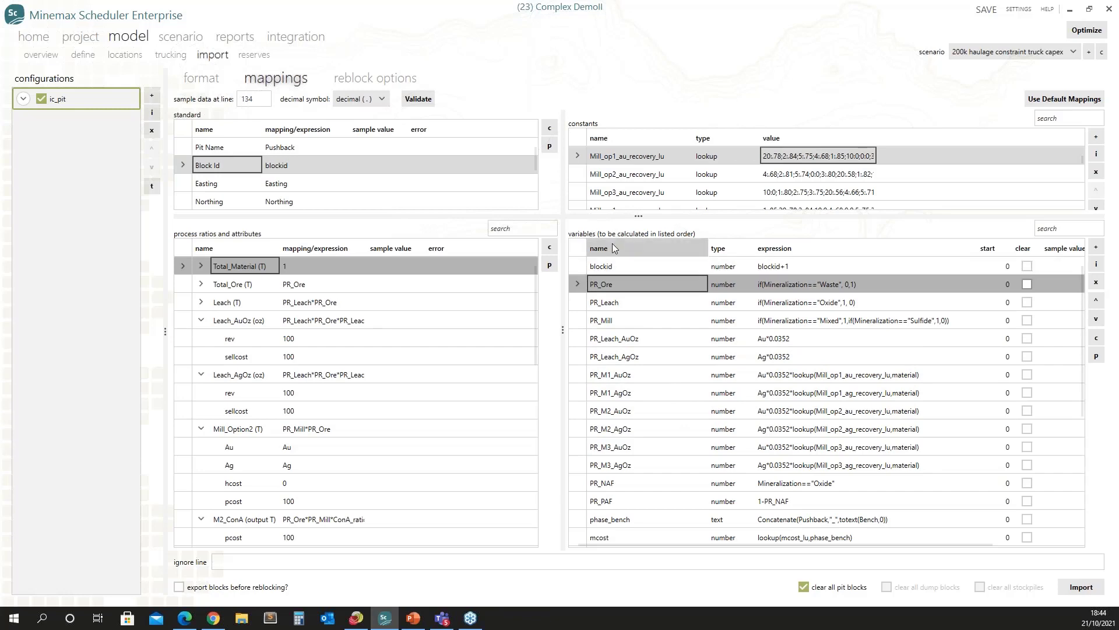
scroll(580, 333, down, 4)
scroll(580, 344, up, 1)
scroll(582, 349, up, 4)
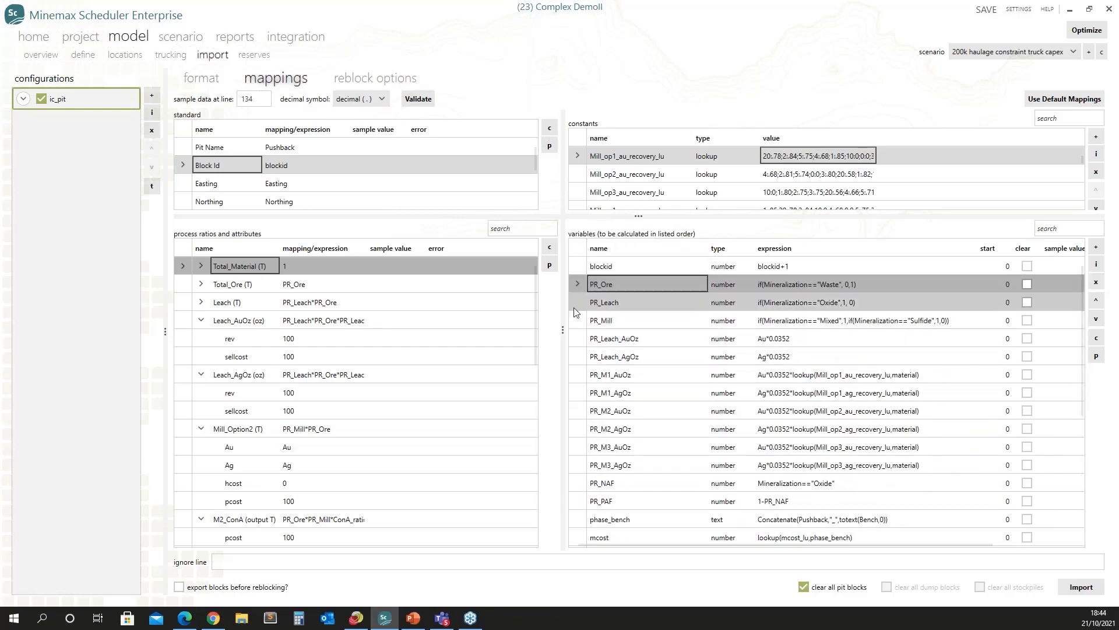
- Add a number variable named PR_Waste with the expression 1-PR_Ore
click(1096, 250)
text(PR_Waste)
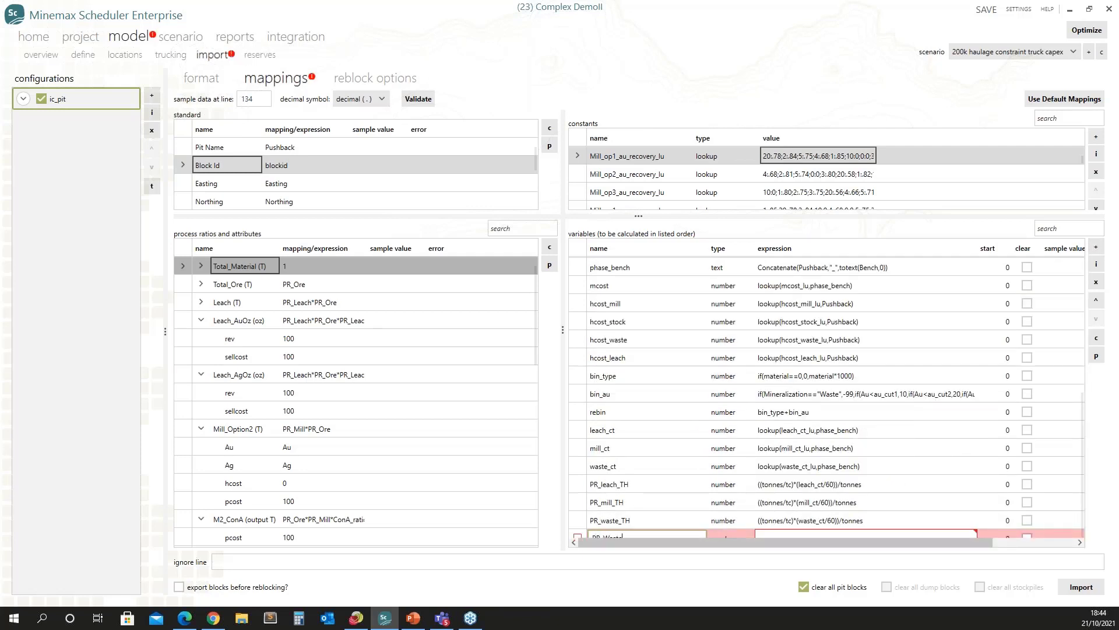
click(733, 536)
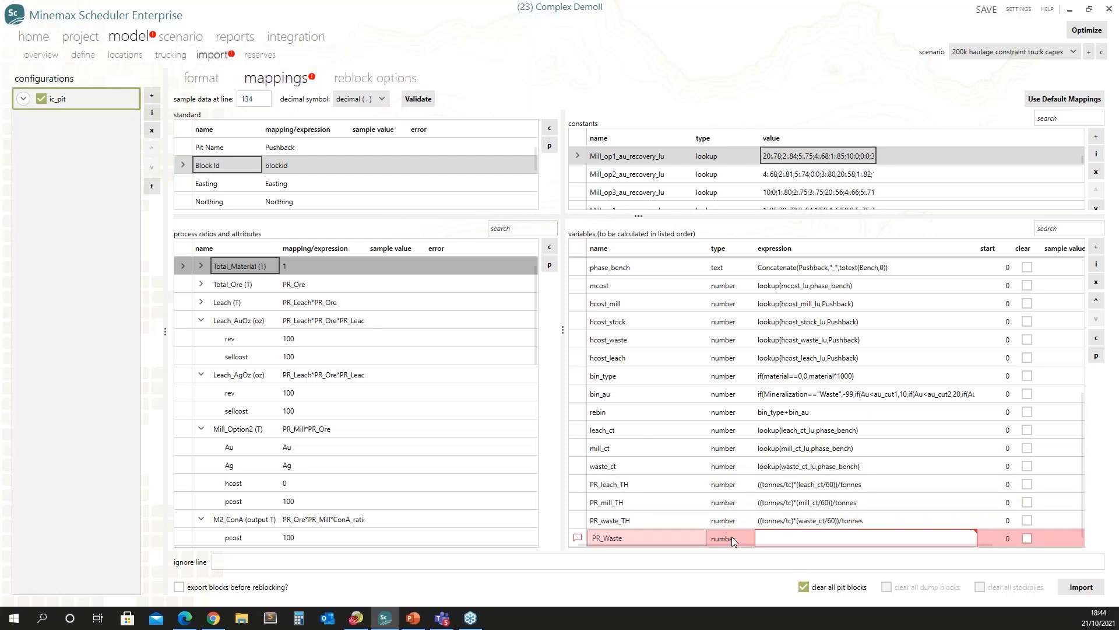
click(786, 536)
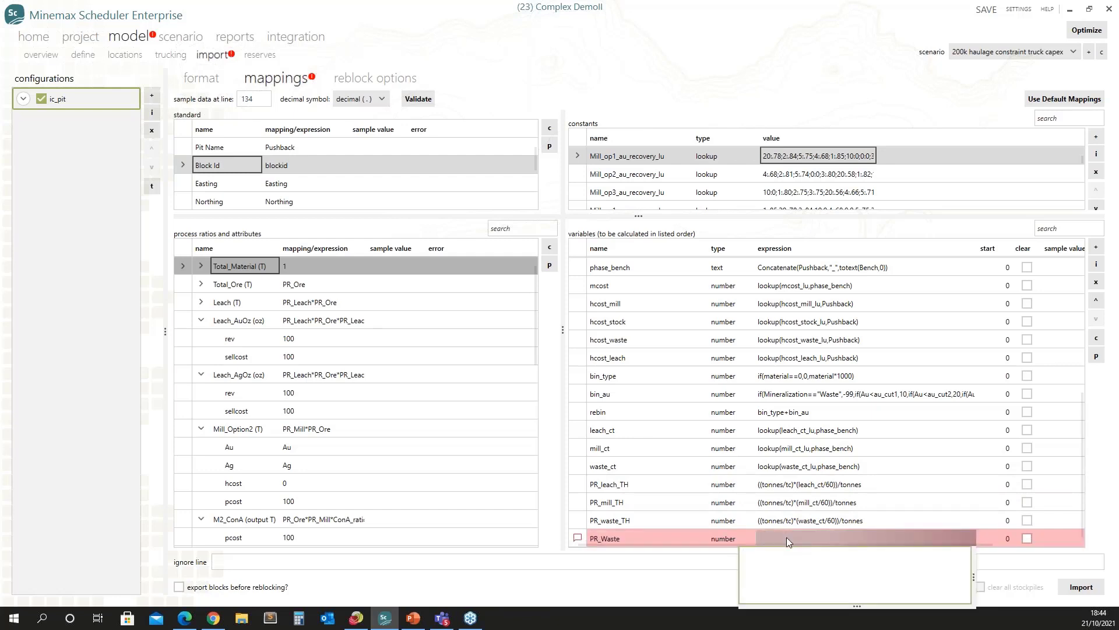
text(1-PR_Ore)
click(758, 502)
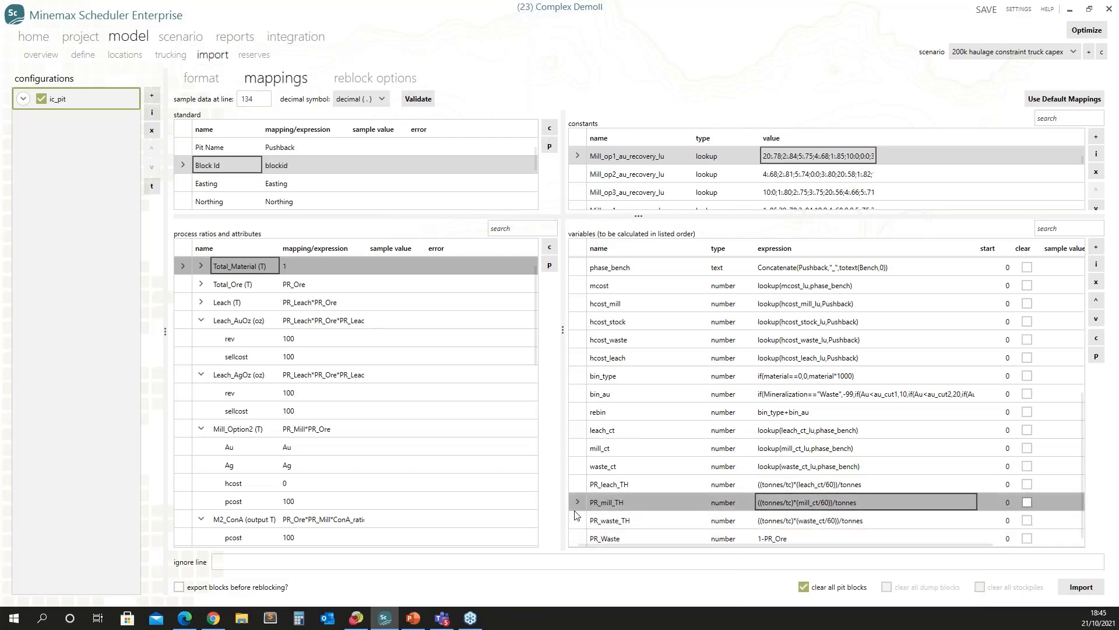
- Move the PR_Waste variable up the calculation order to directly below PR_Ore
click(580, 537)
click(1096, 301)
click(1096, 301)
click(1096, 301)
click(1096, 301)
click(1096, 301)
click(1096, 300)
click(1096, 300)
click(1096, 300)
click(1096, 301)
click(1096, 301)
click(1096, 301)
click(1096, 300)
click(1096, 301)
click(1096, 301)
click(1096, 300)
click(1096, 301)
click(1096, 301)
click(1097, 301)
click(1096, 301)
click(1097, 319)
click(1096, 318)
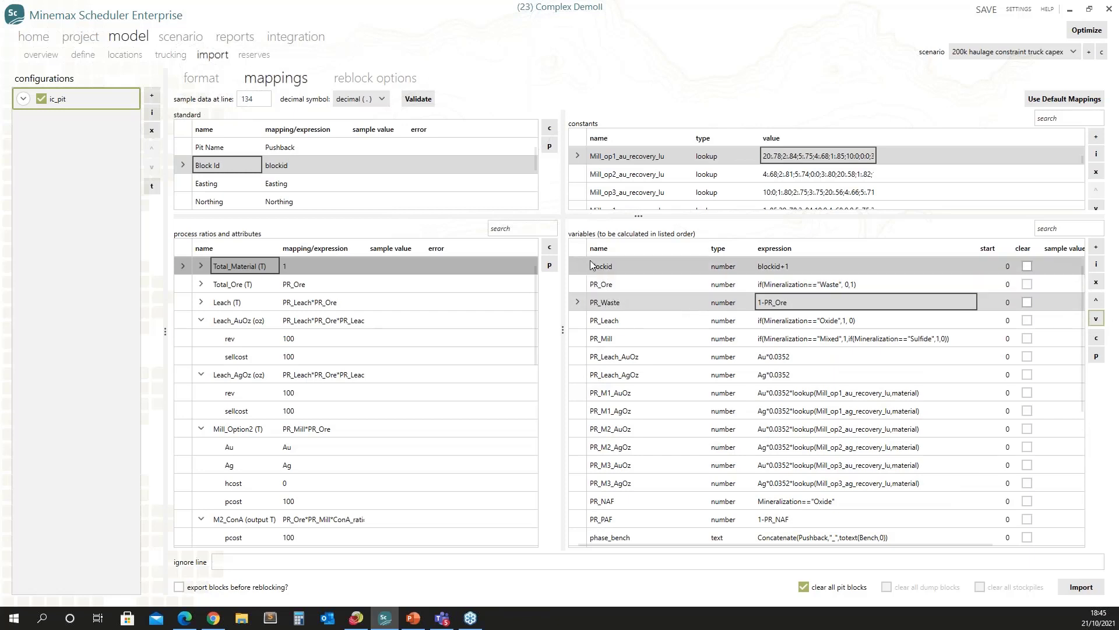
- Examine the expressions of blockid, PR_Ore and PR_Waste in their calculation order
click(573, 268)
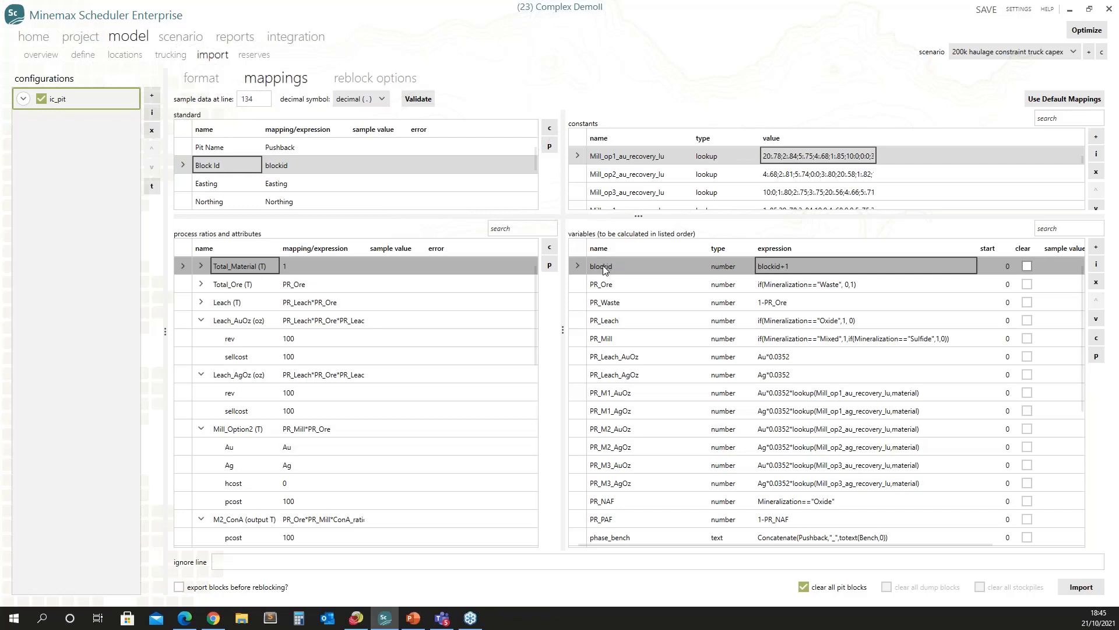
click(579, 279)
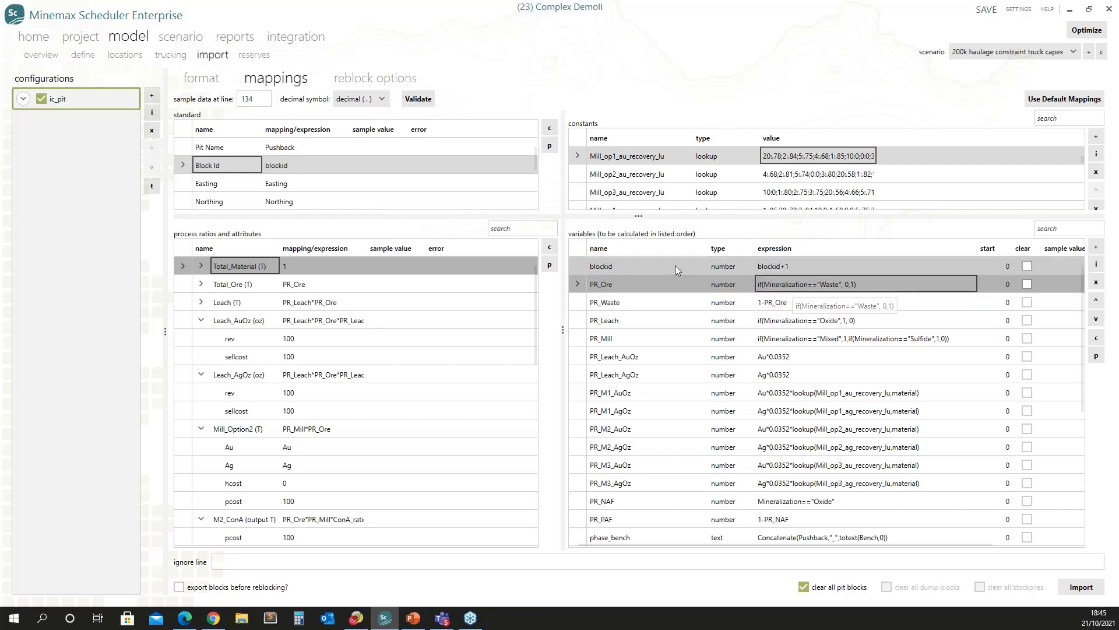
click(578, 295)
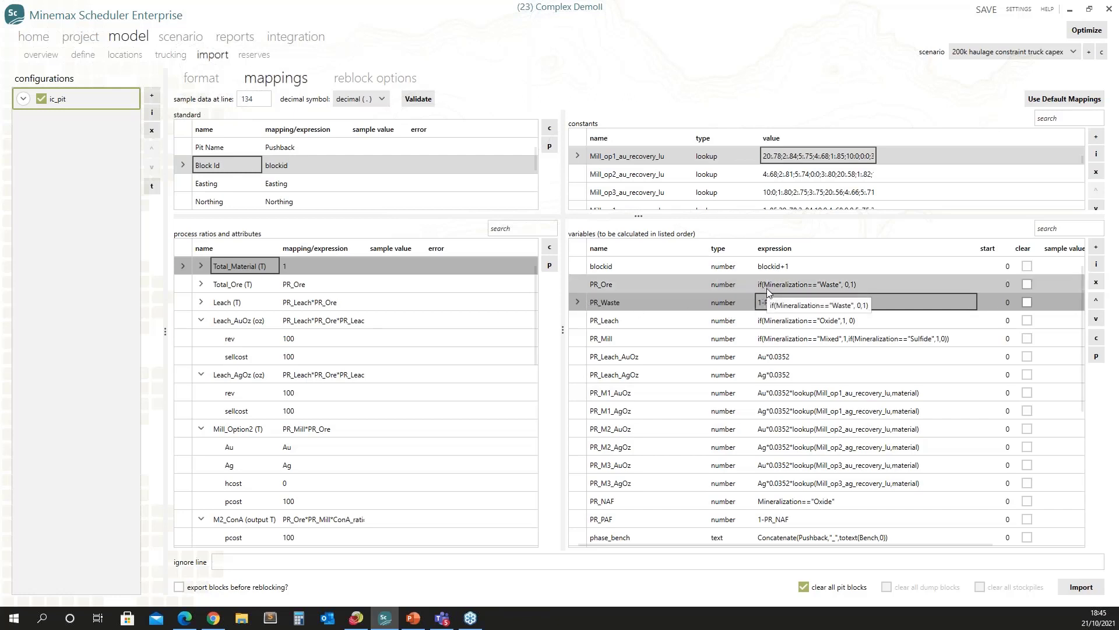
click(586, 287)
- Move PR_Waste above PR_Ore in the calculation order and return it to directly below PR_Ore
click(582, 301)
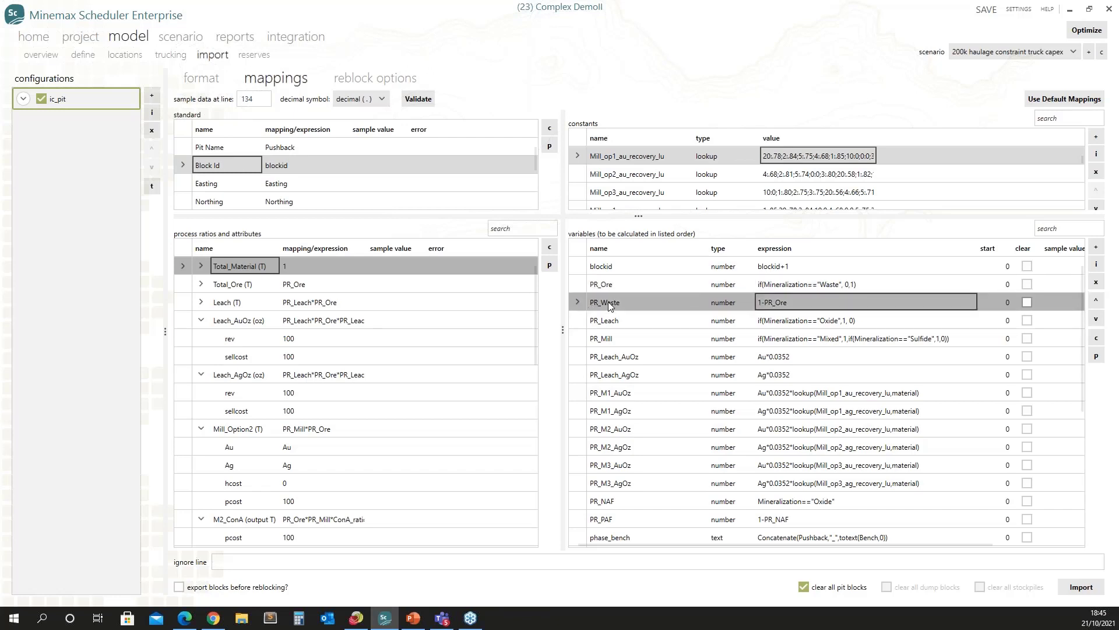
click(1096, 299)
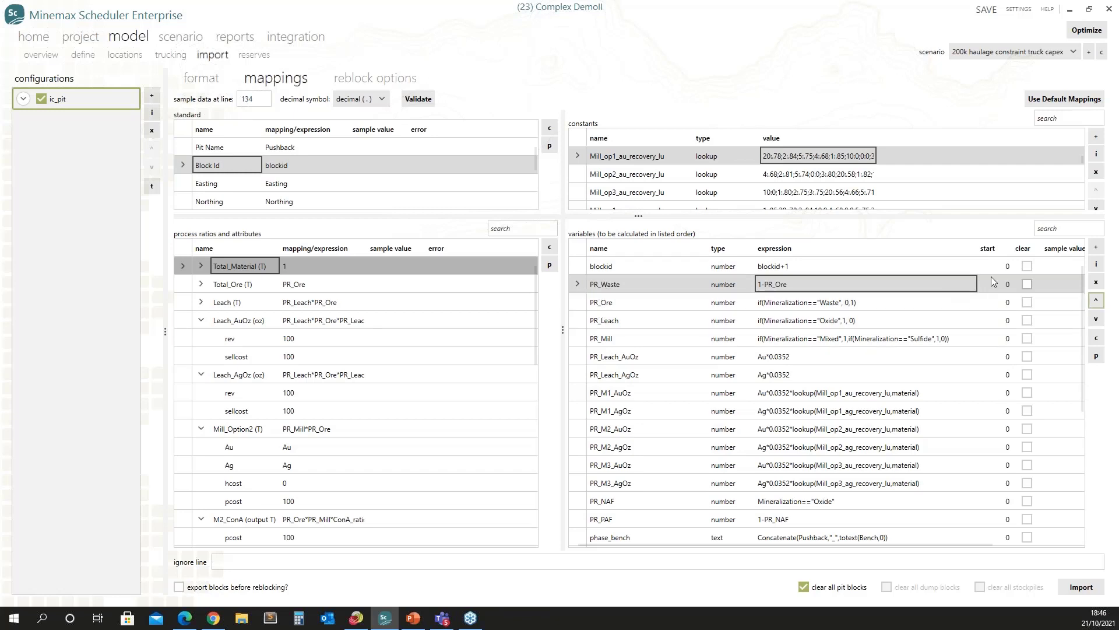
click(1096, 318)
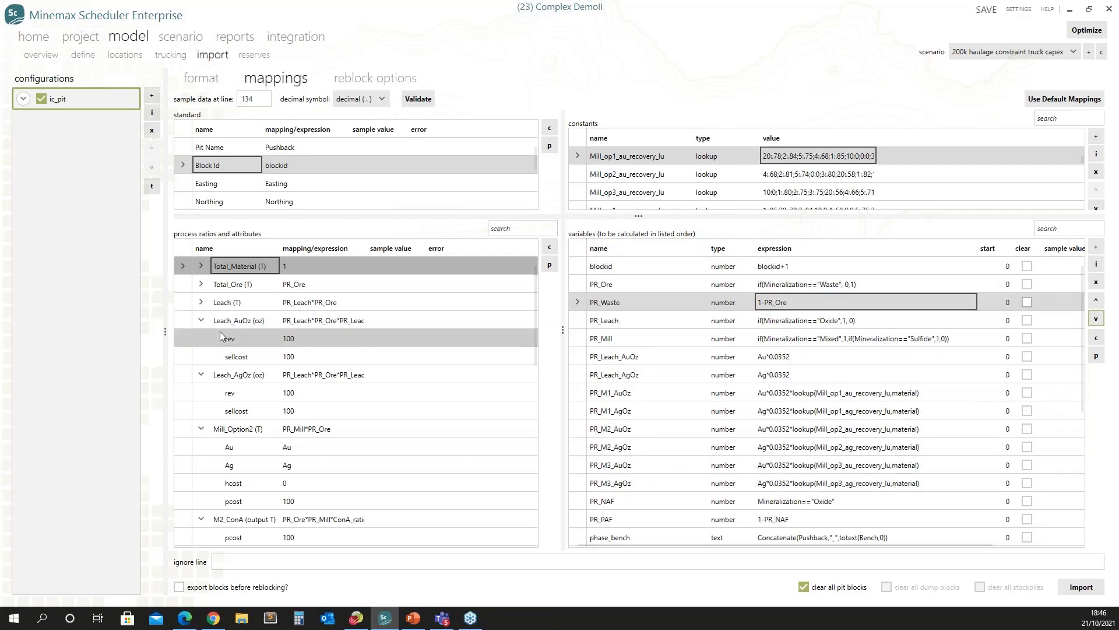
- Collapse the process groups from Leach_AuOz through M2_ConB (Agoz) in the process ratios and attributes
click(201, 320)
click(202, 338)
click(201, 357)
click(201, 374)
click(201, 392)
click(201, 411)
click(201, 429)
click(201, 447)
click(202, 465)
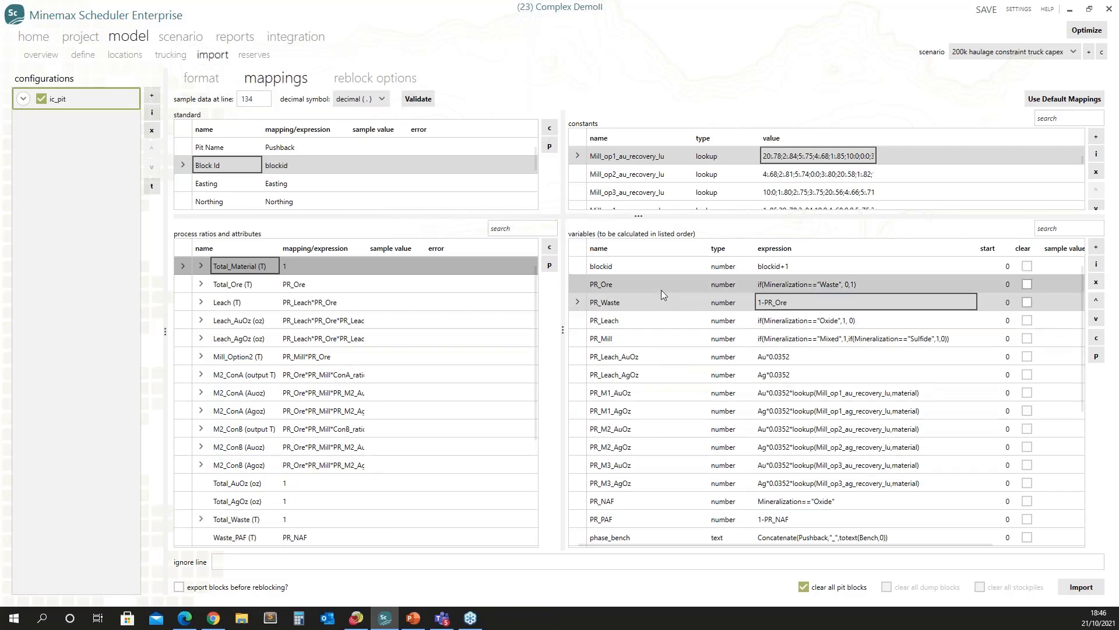
- Enlarge the standard area and examine each field mapping from Pit Name and Block Id through Bench Height to Tonnes
click(581, 285)
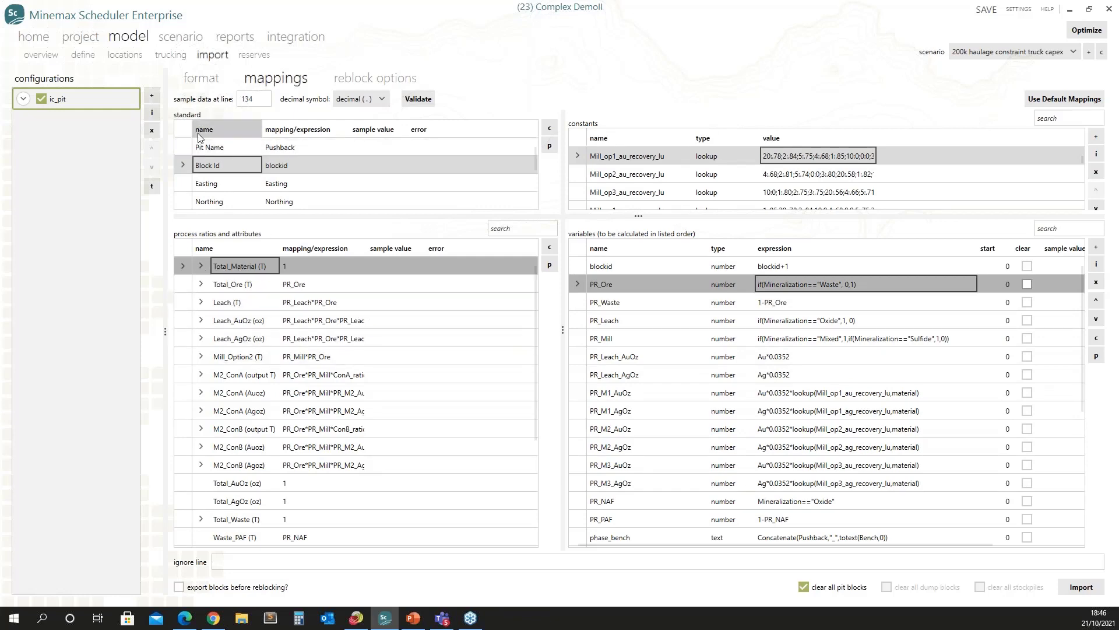
drag(329, 287, 326, 380)
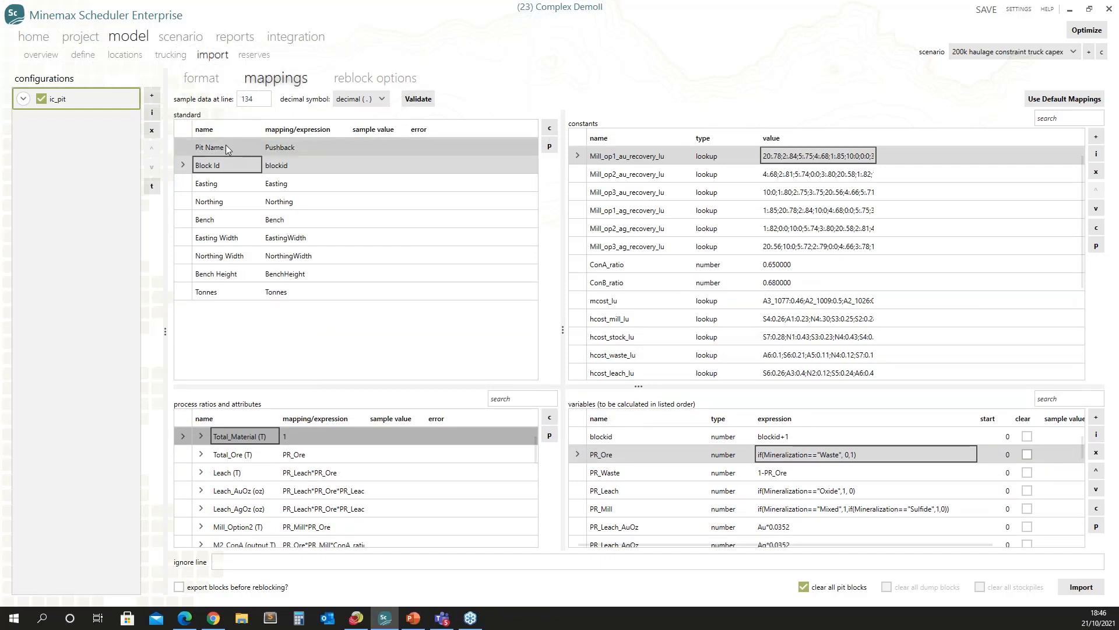
click(183, 146)
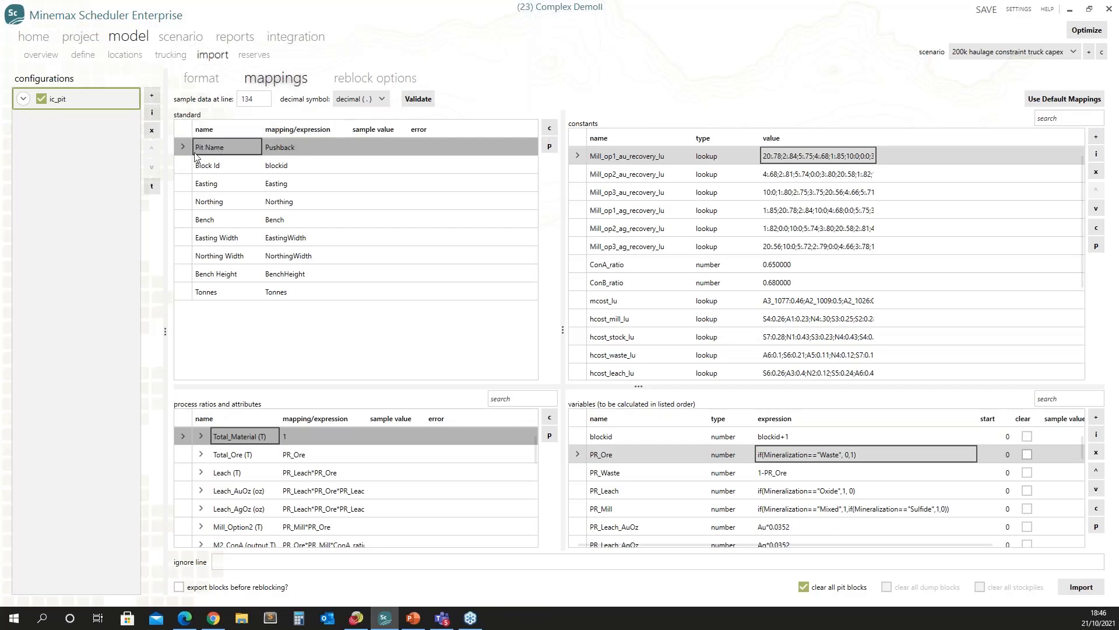
click(184, 162)
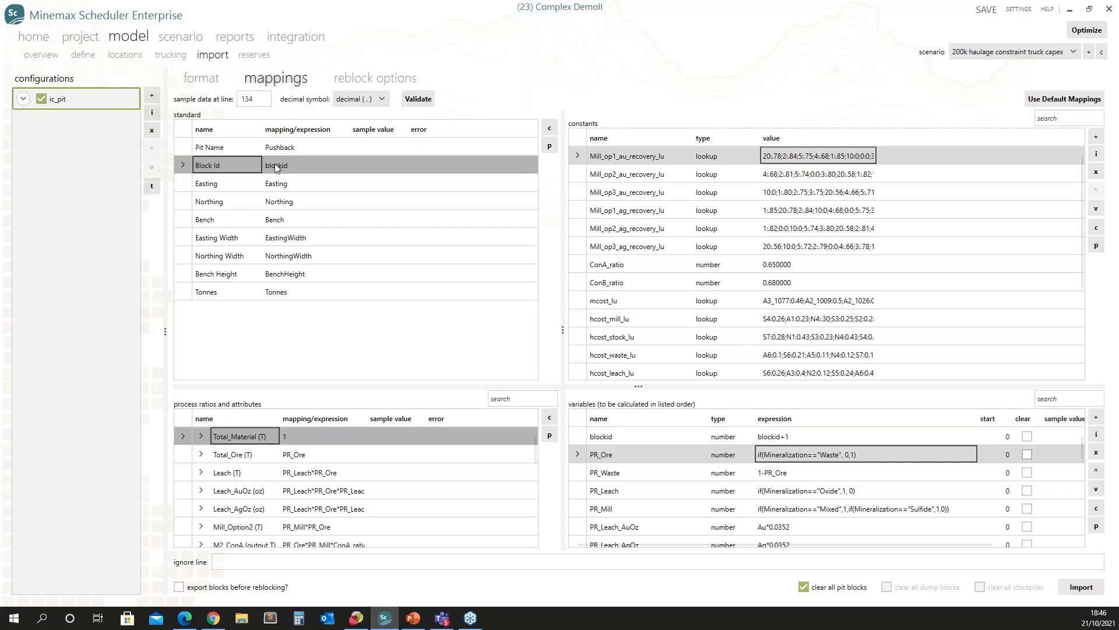
click(185, 182)
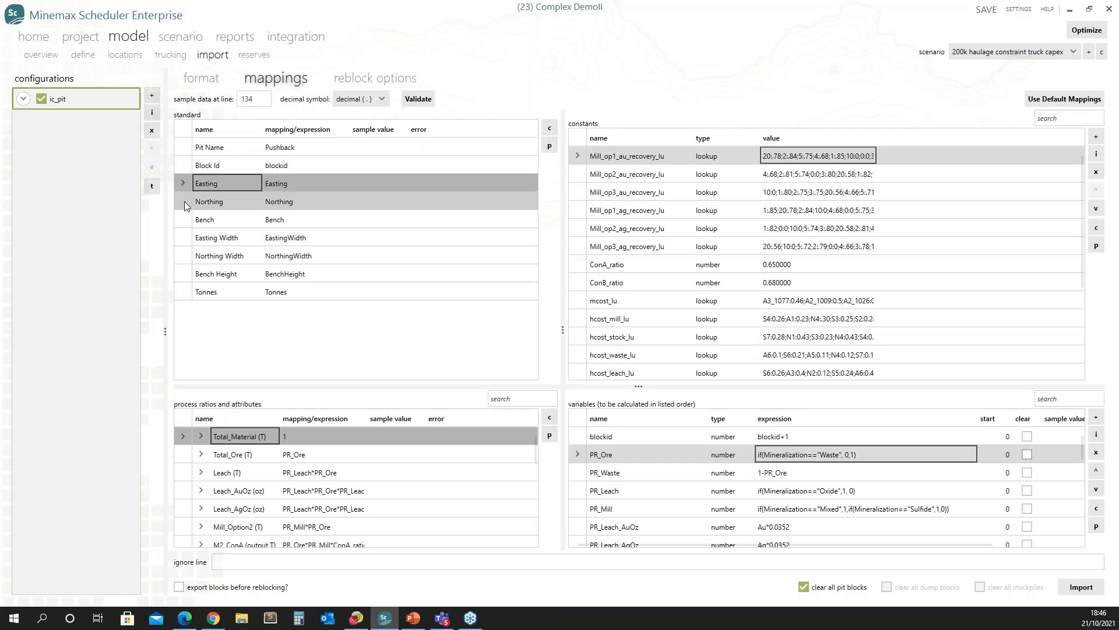
click(184, 201)
click(187, 221)
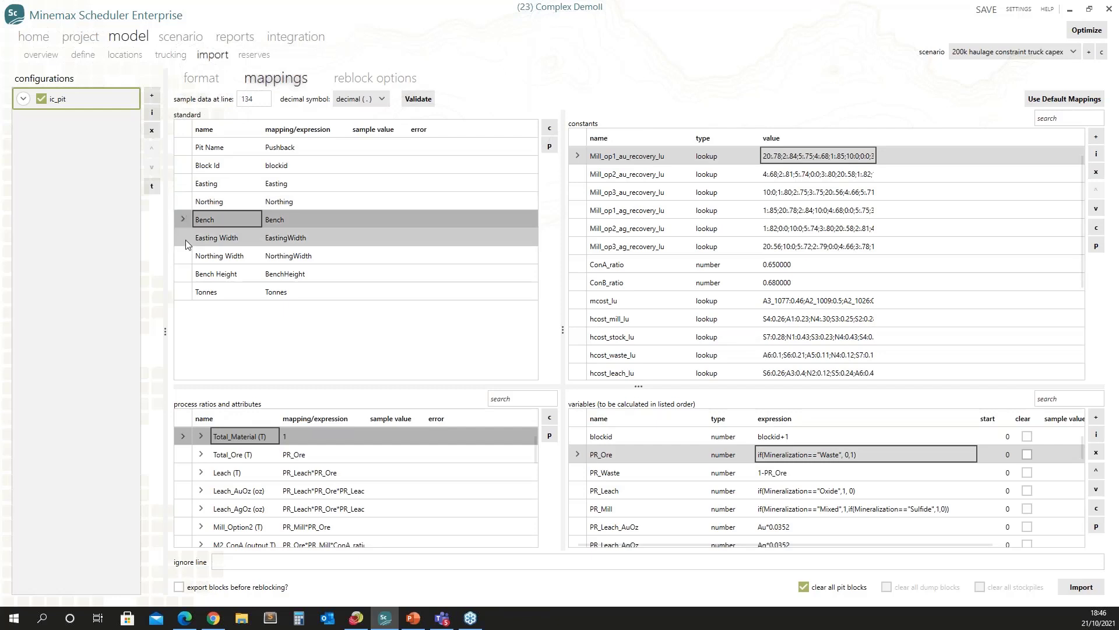
click(187, 238)
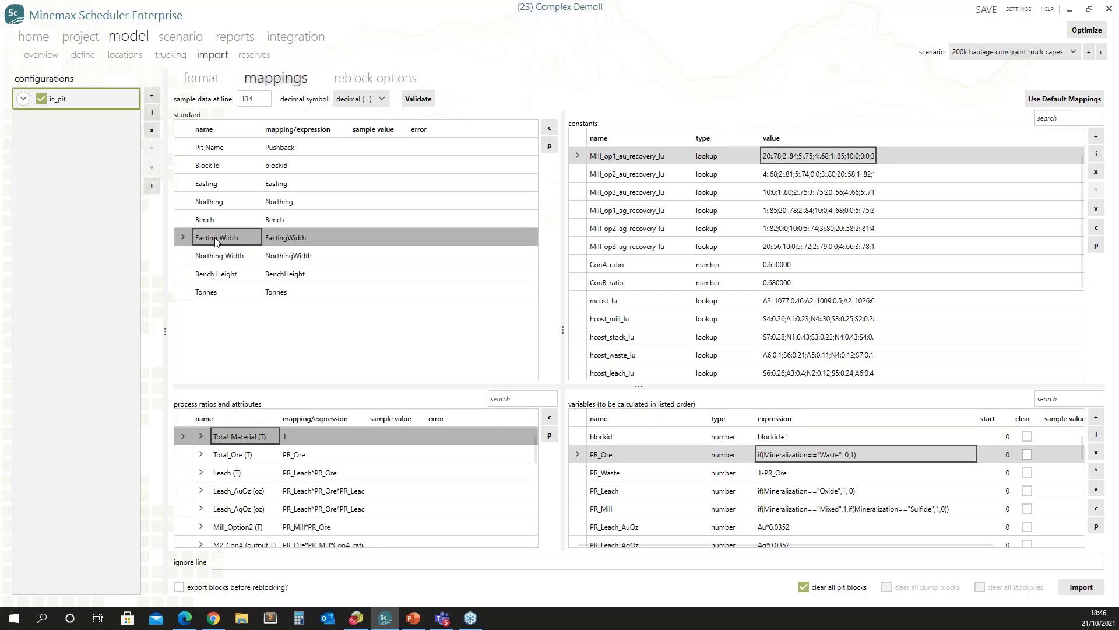
click(183, 254)
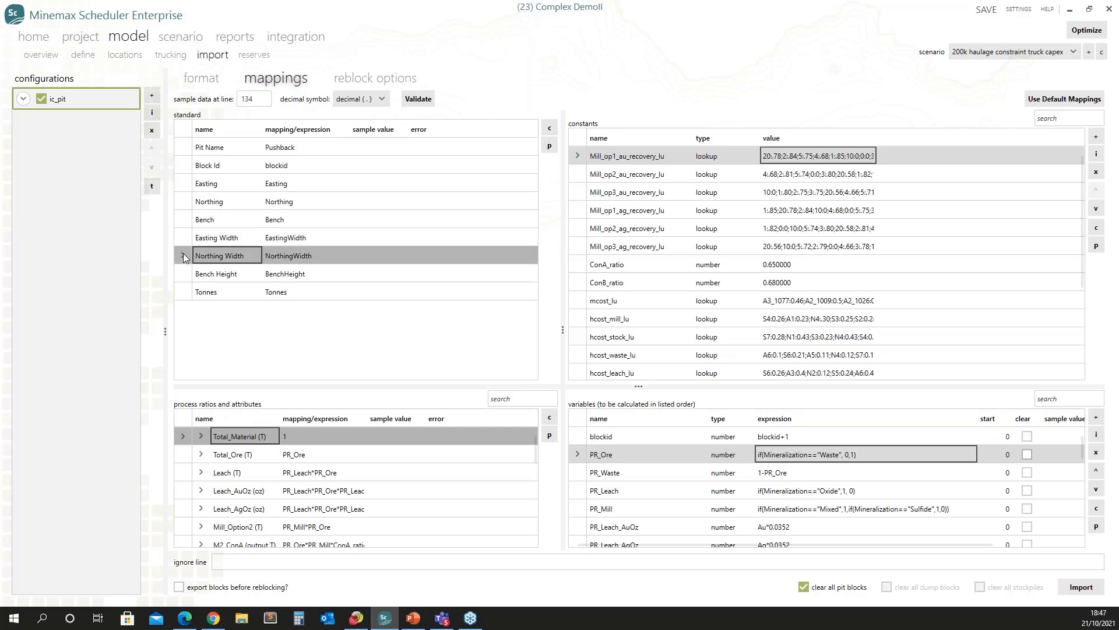
click(181, 274)
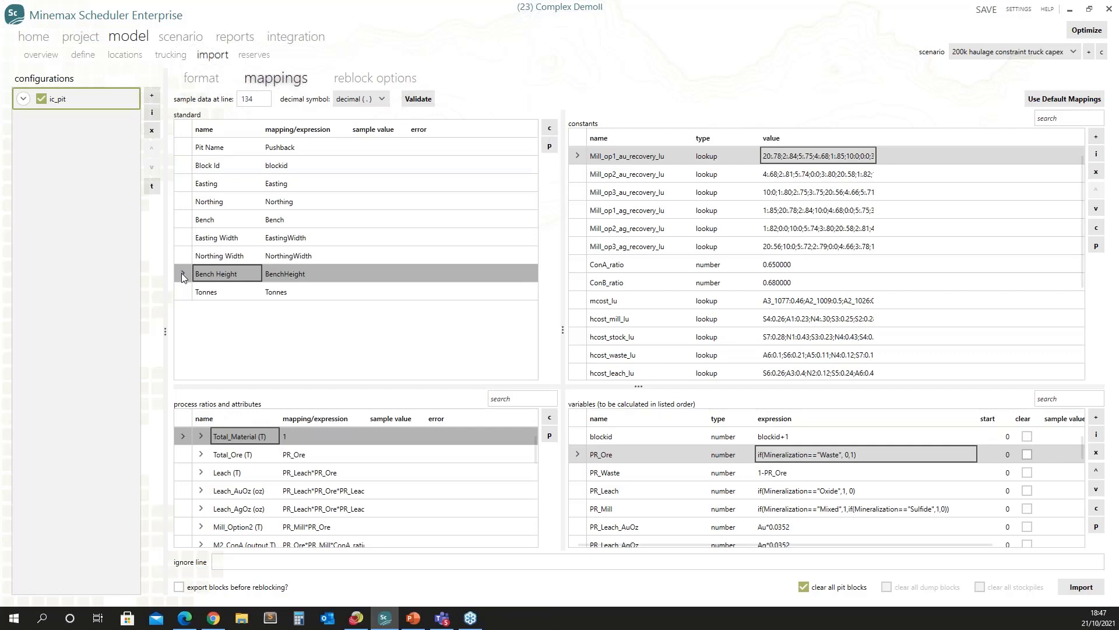
click(182, 289)
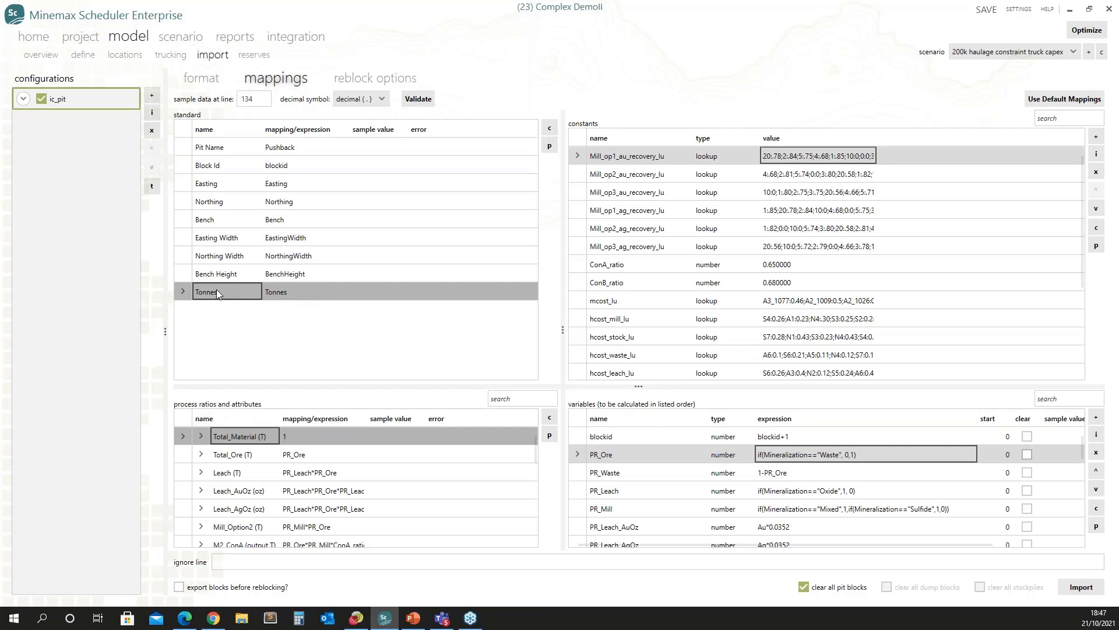
- Resize the process ratios area and examine the Total_Material and Total_Ore mappings alongside the Tonnes mapping
drag(302, 386, 300, 193)
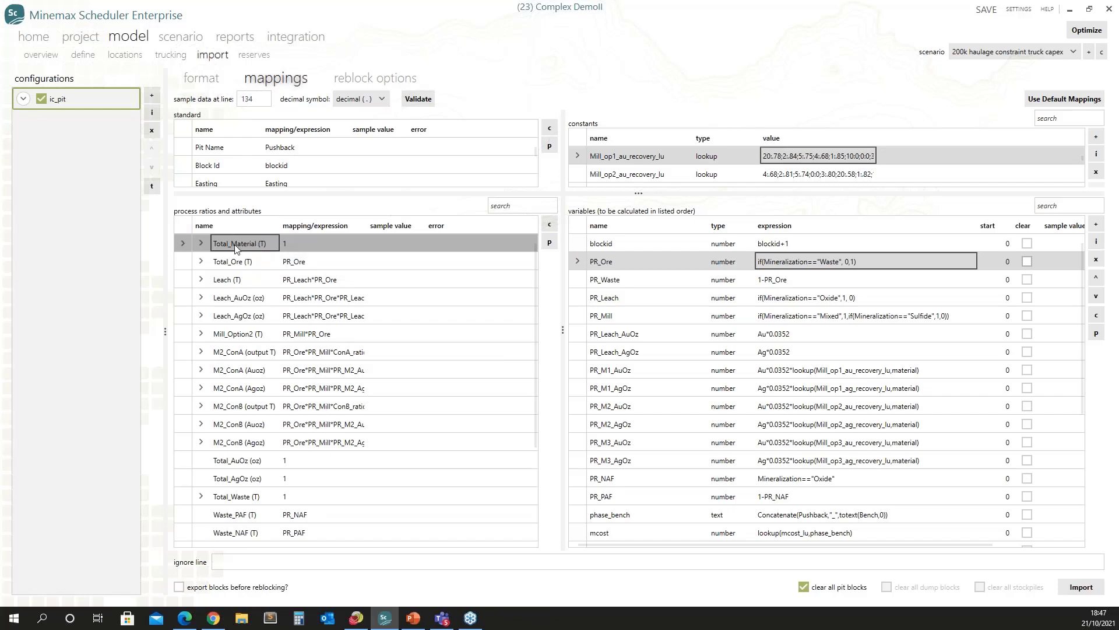
drag(300, 192, 267, 356)
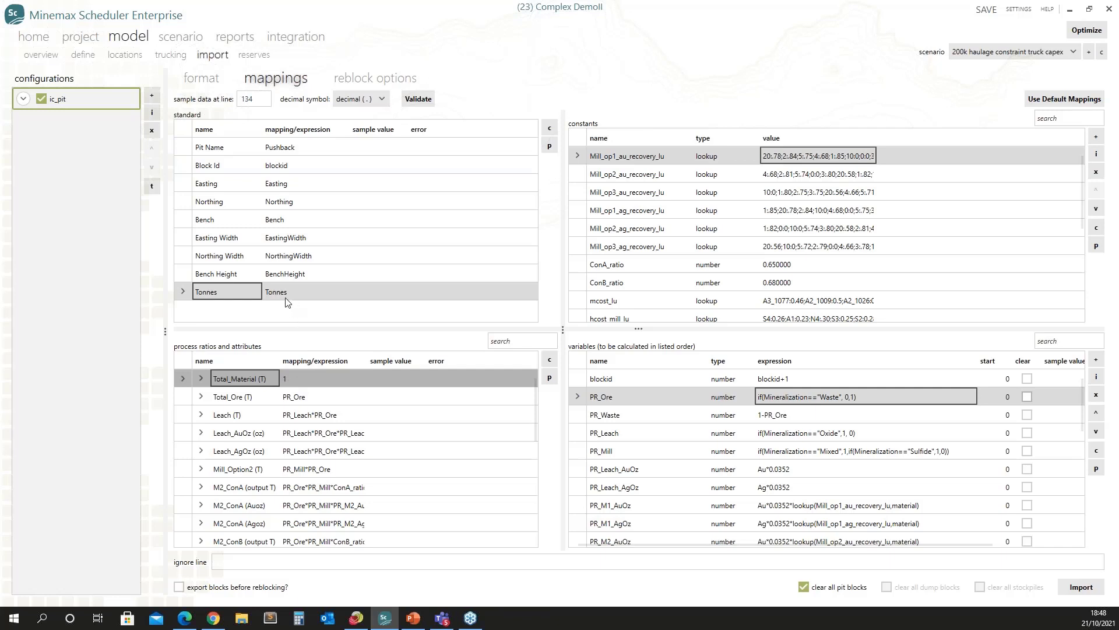
click(187, 395)
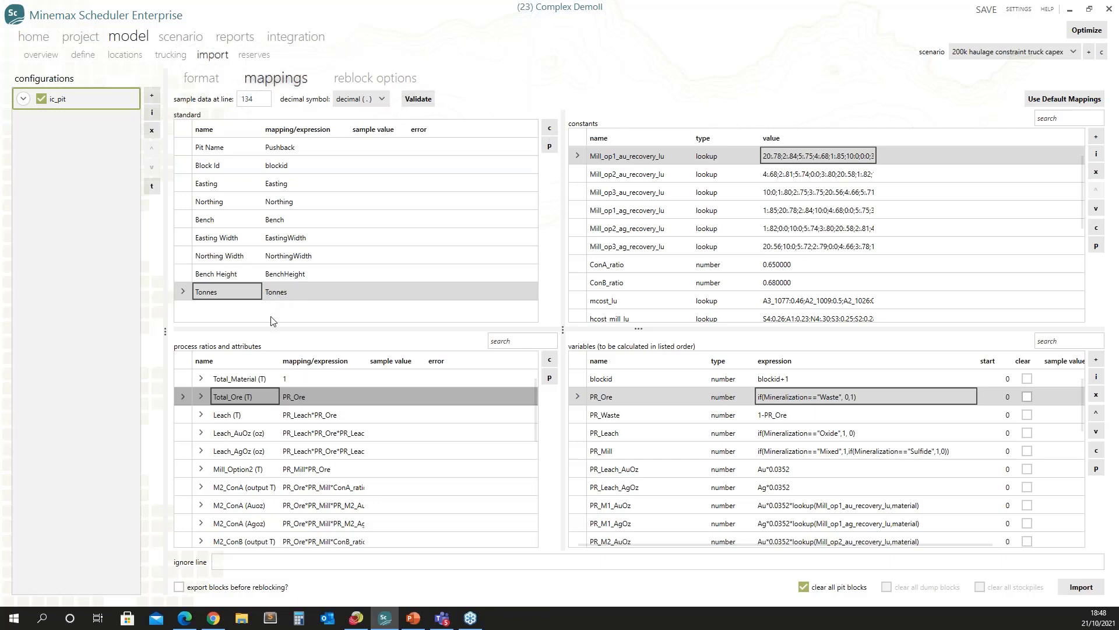
- Expand Total_Ore in the process ratios, examine its Au and Ag attribute mappings, and collapse it again
click(201, 396)
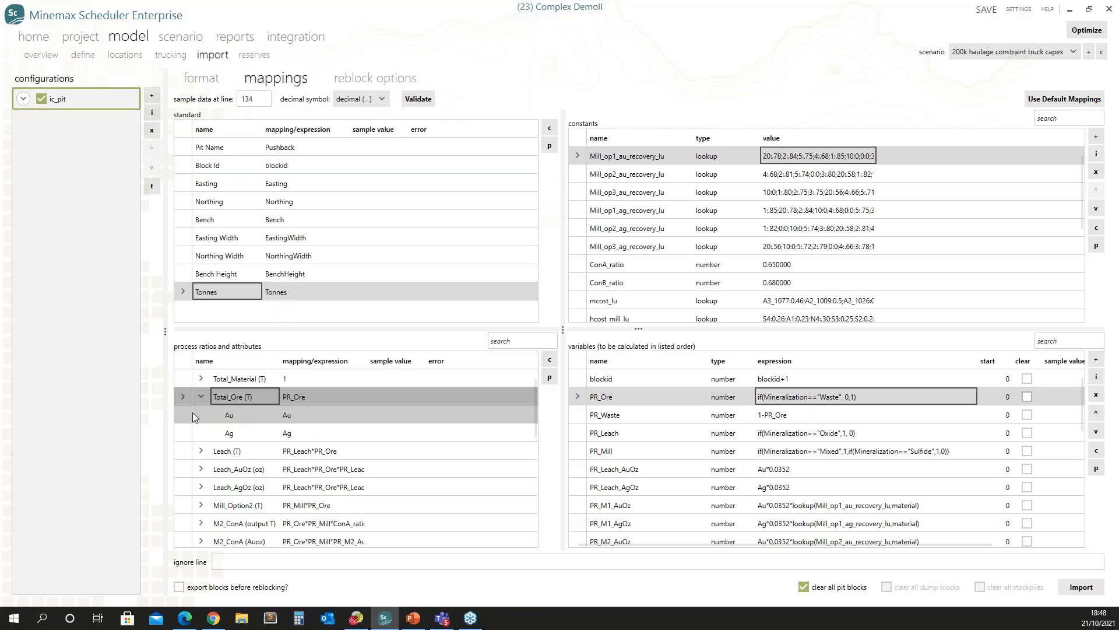
click(190, 430)
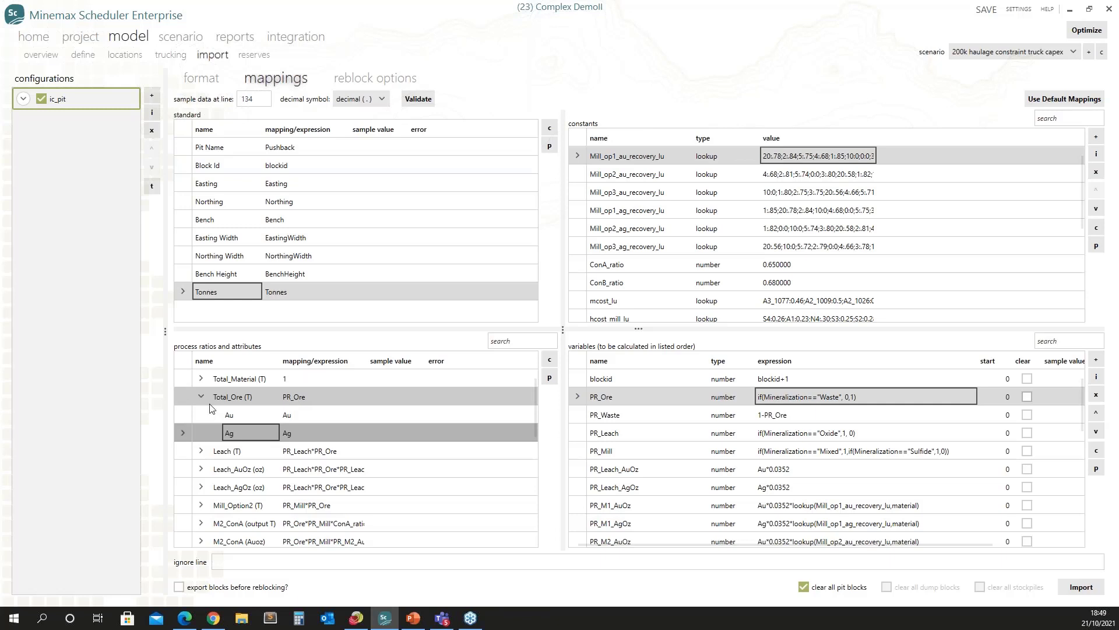
click(236, 415)
click(232, 431)
click(205, 397)
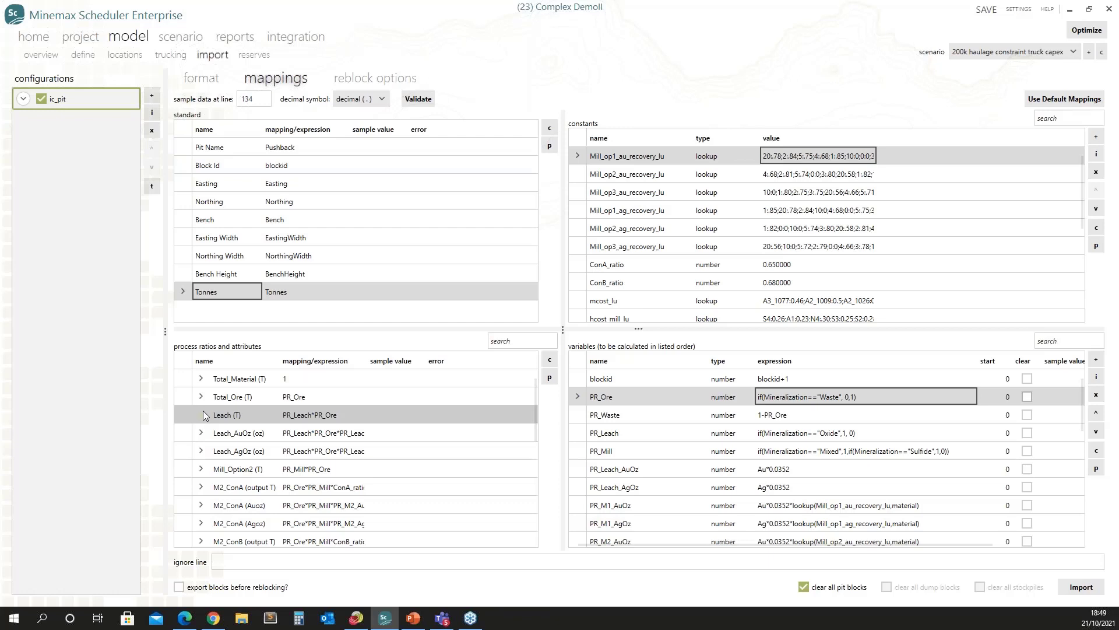
- Expand the Leach and Total_Ore processes and compare their ratio expressions and their Au and Ag attribute mappings
click(203, 413)
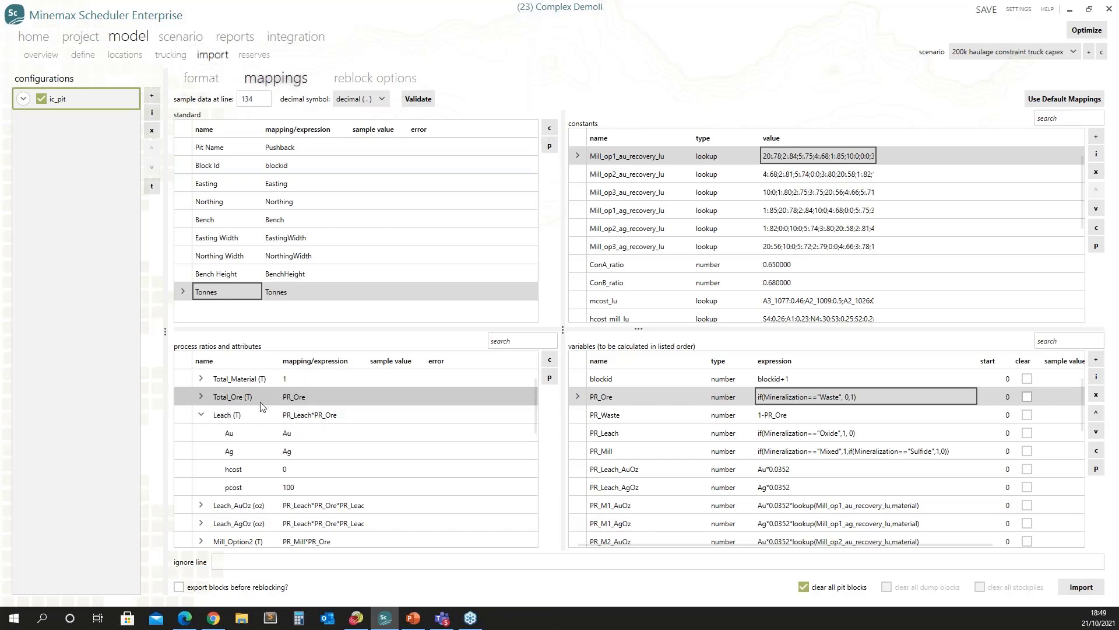
click(201, 396)
click(295, 470)
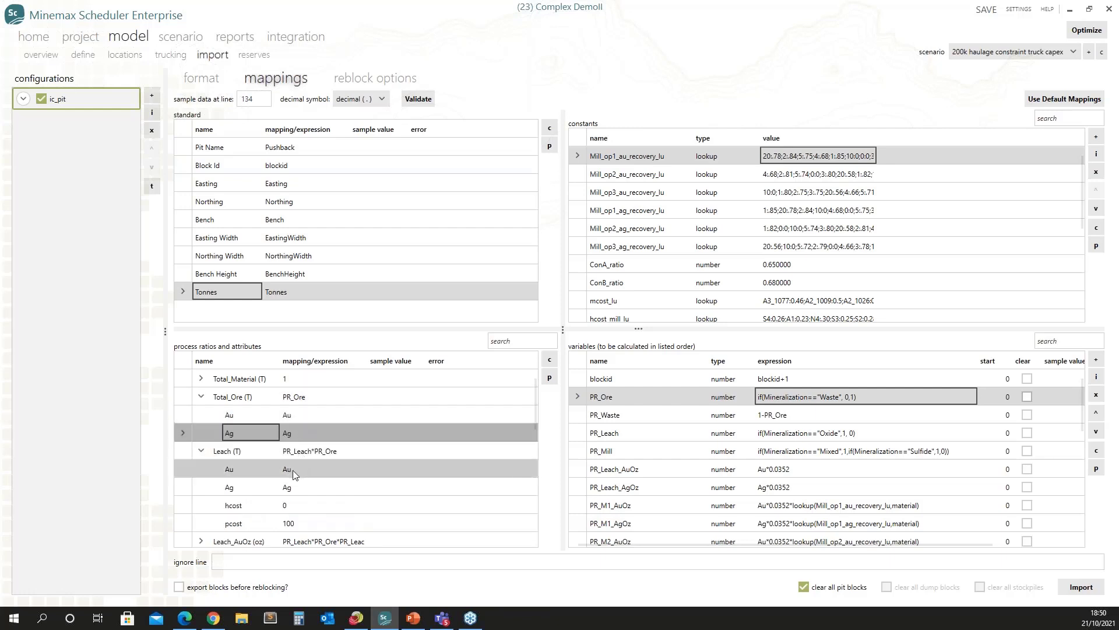
click(294, 470)
click(182, 469)
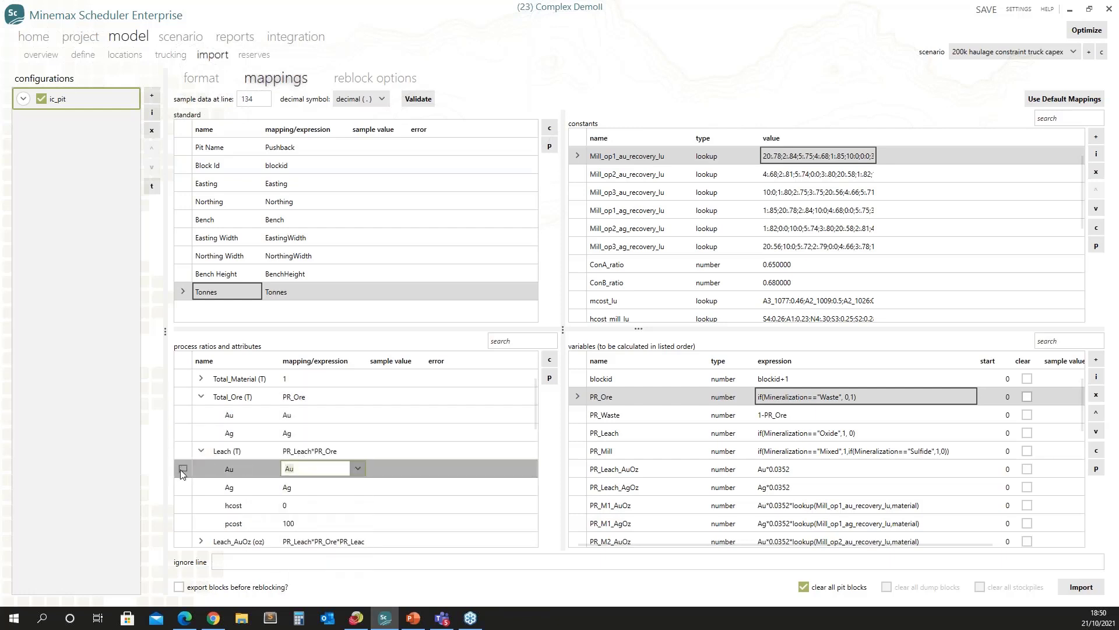
click(183, 453)
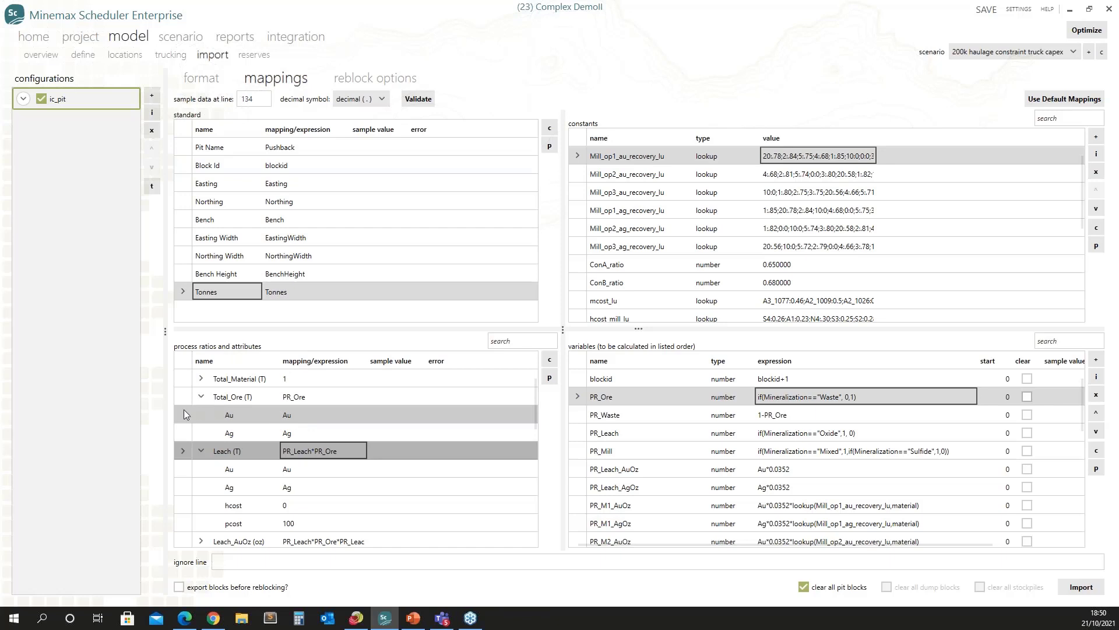
click(178, 434)
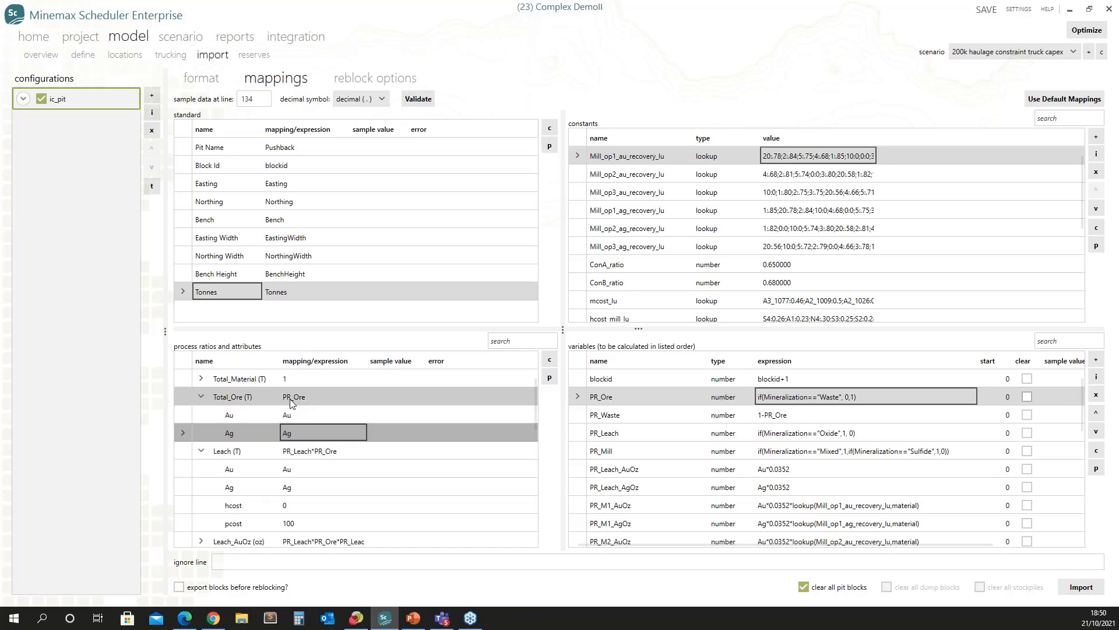
- Review the remaining process ratio mappings through Waste_TH and expand the ic_pit configuration to view its source files
scroll(399, 479, down, 6)
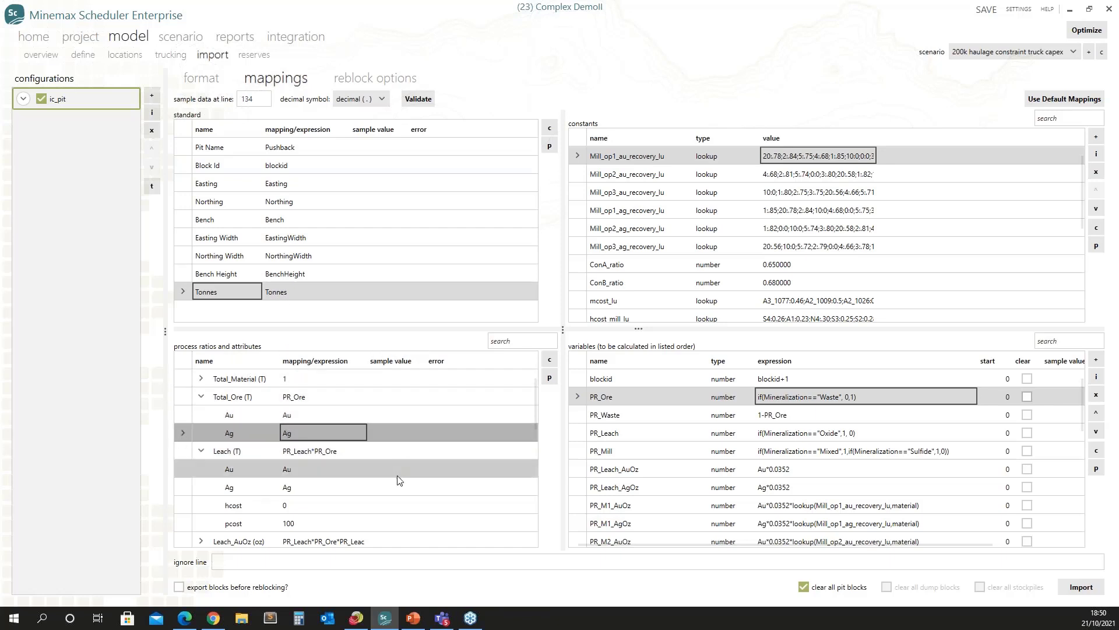
scroll(385, 464, down, 1)
scroll(350, 460, up, 5)
scroll(348, 458, down, 4)
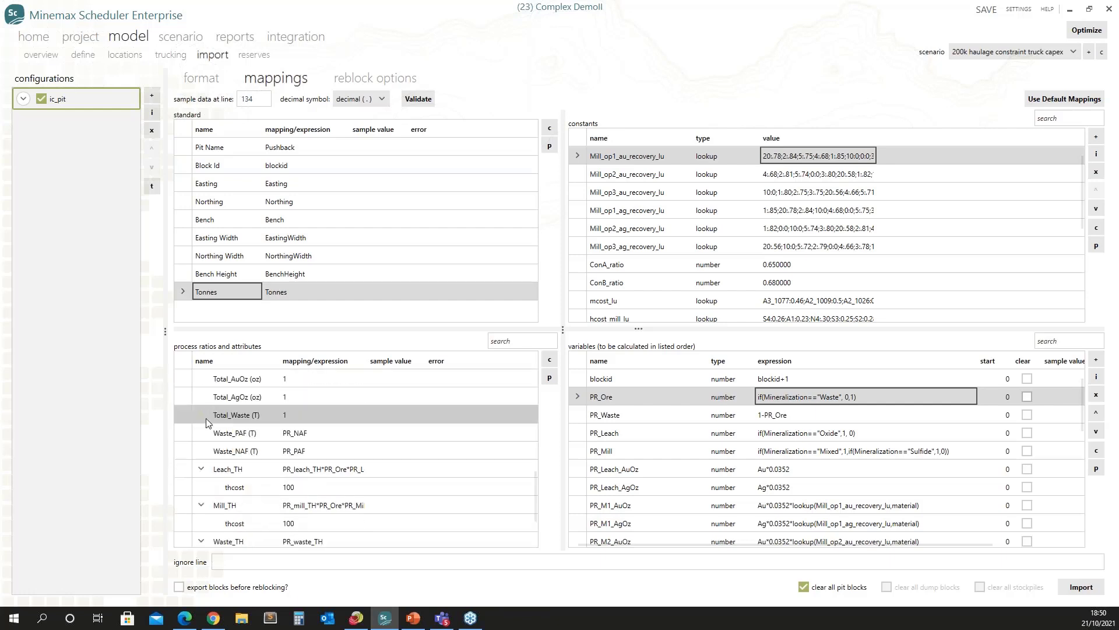
scroll(221, 446, up, 4)
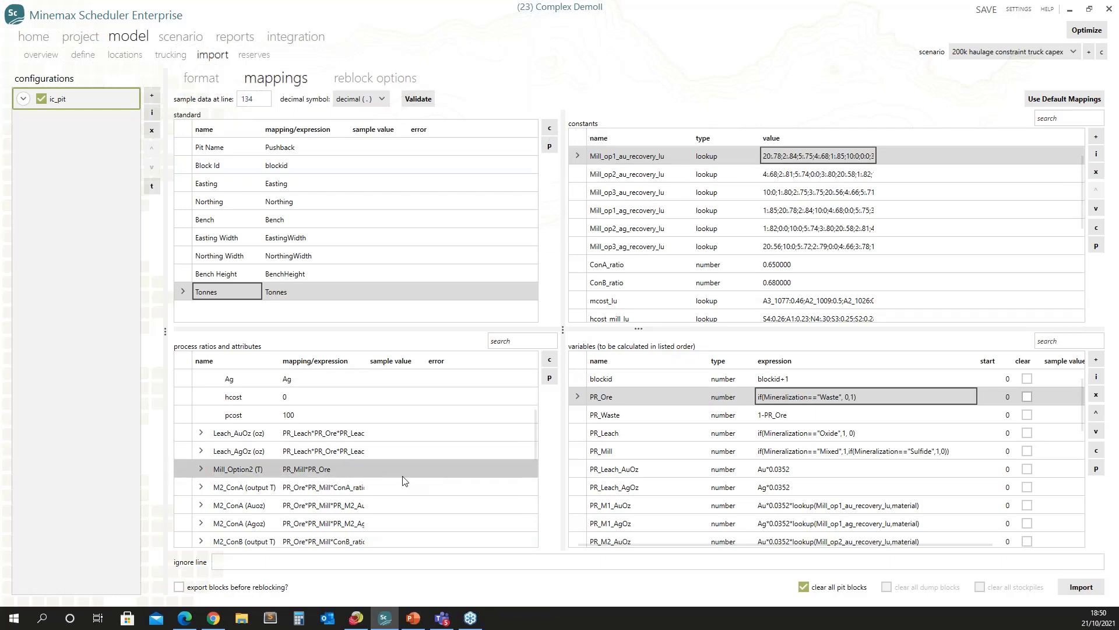
scroll(409, 477, up, 2)
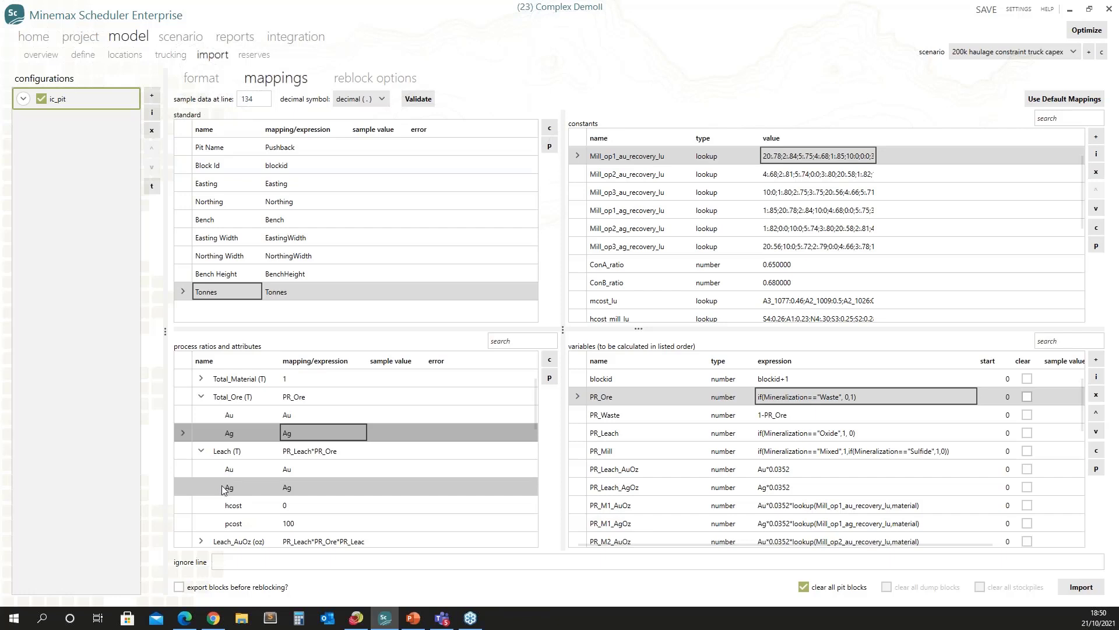
click(23, 99)
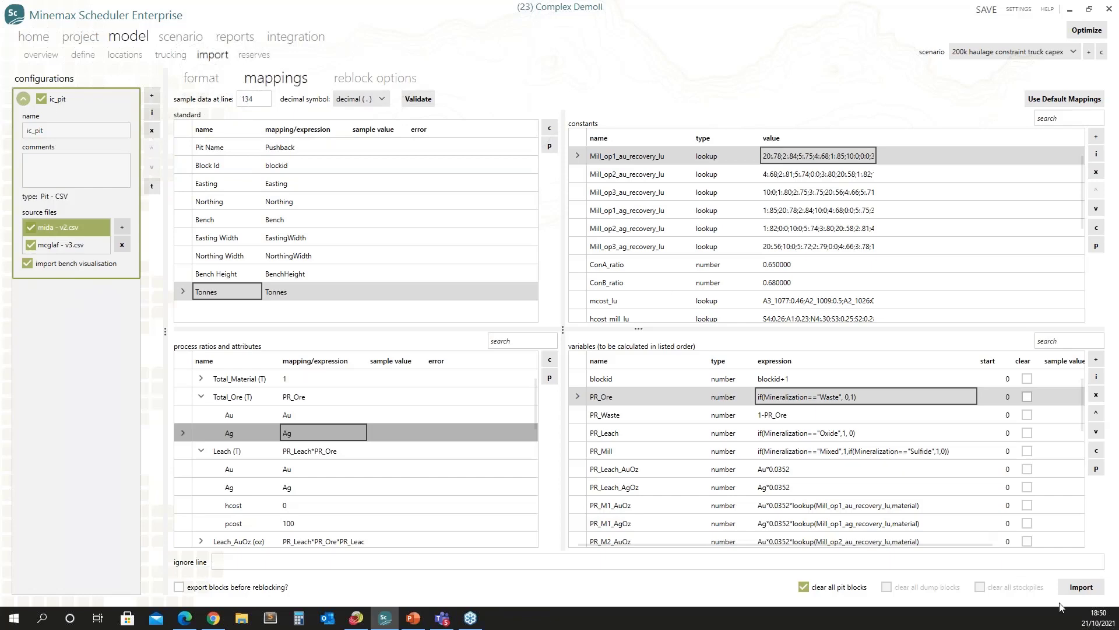
- Open the model reserves and inspect the pit list, the A1 breakdown, the grouped totals and the 3D pits
click(256, 56)
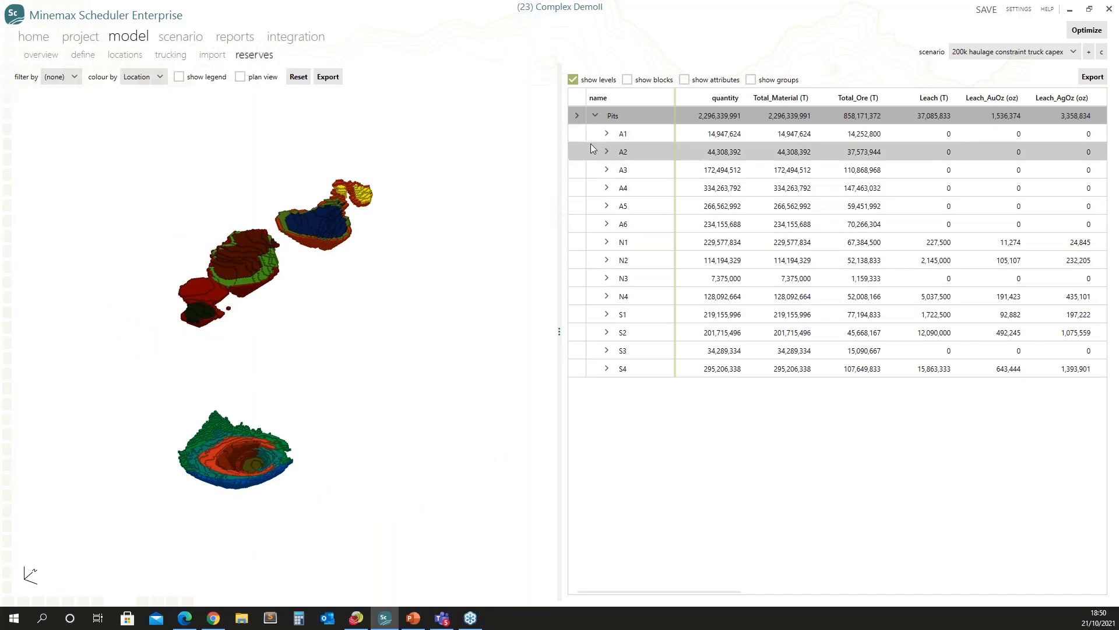
click(608, 132)
click(608, 132)
click(595, 115)
click(595, 115)
click(752, 80)
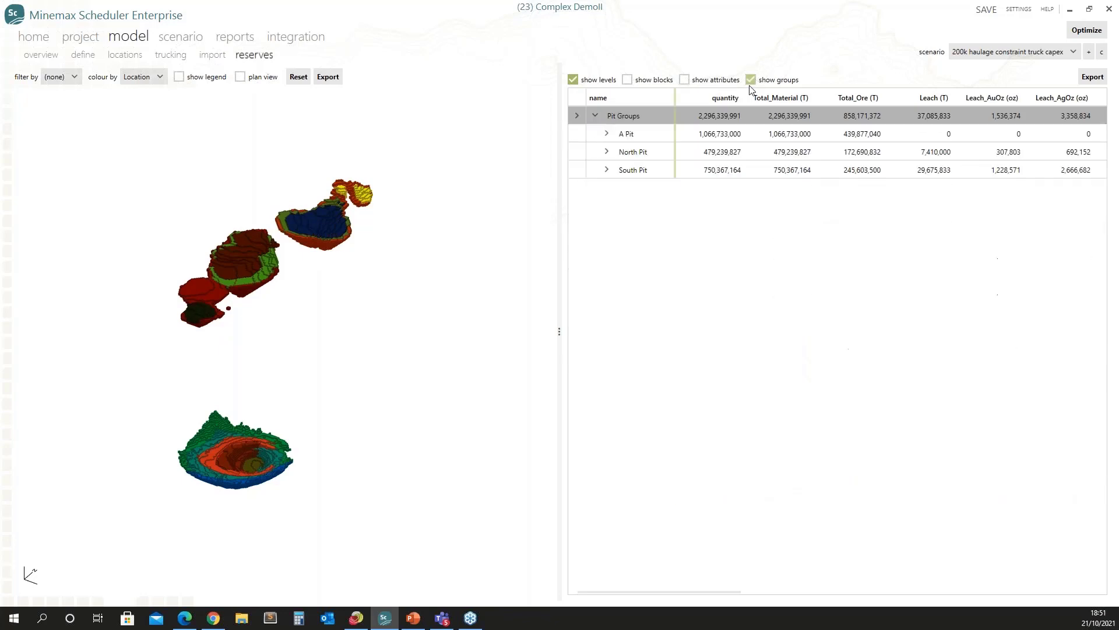
click(752, 80)
scroll(260, 295, up, 5)
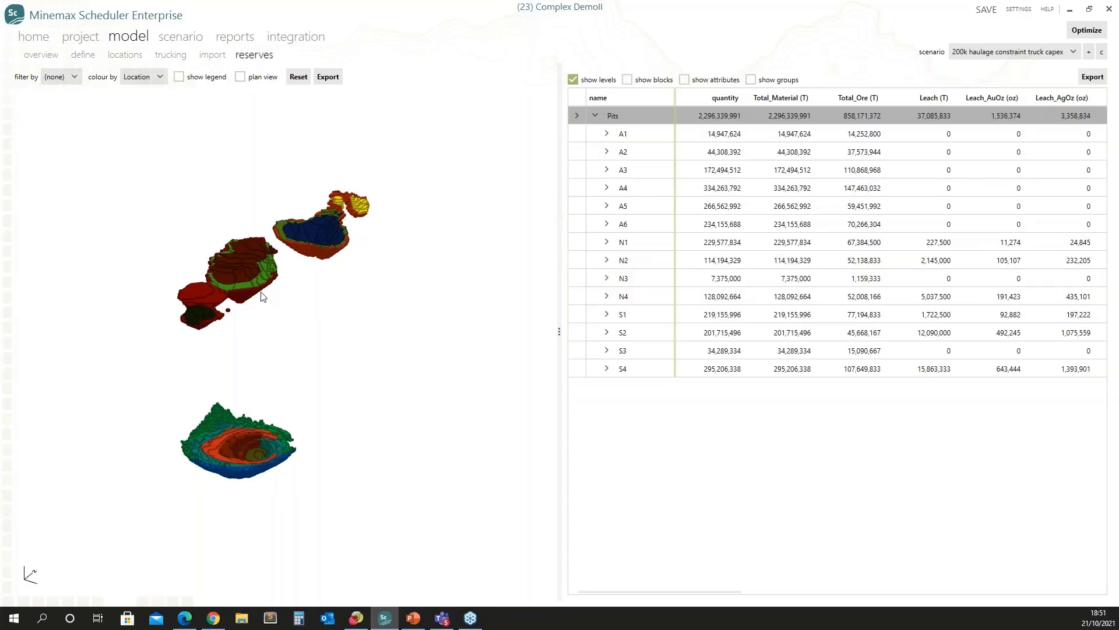
scroll(238, 212, down, 3)
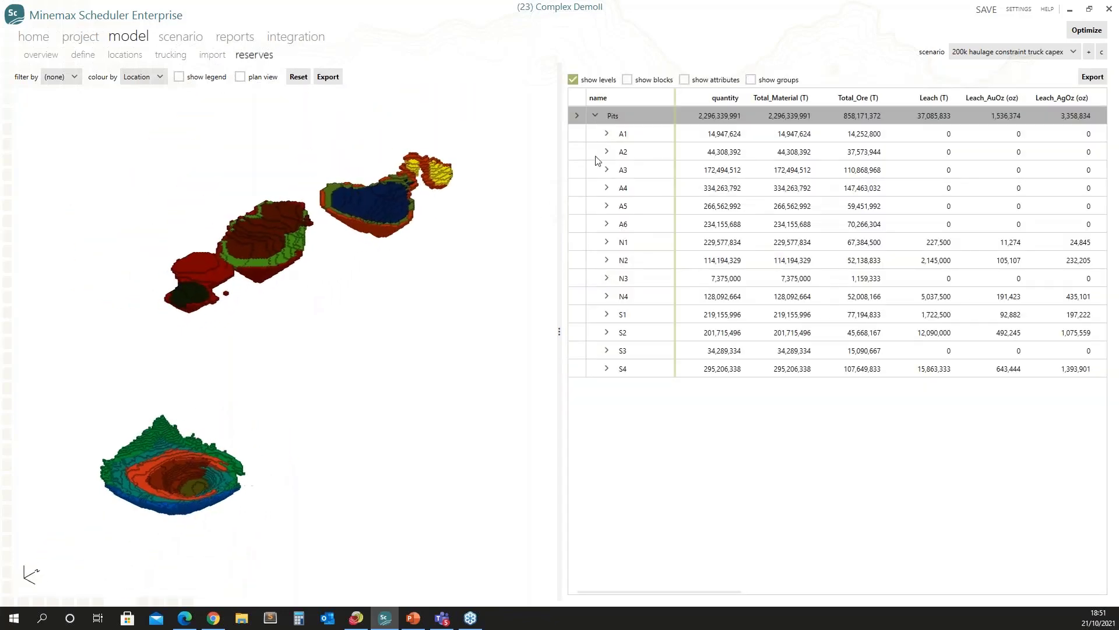
- Highlight pit A1 in the 3D view, then show groups and highlight A Pit, North Pit and South Pit in turn
click(644, 134)
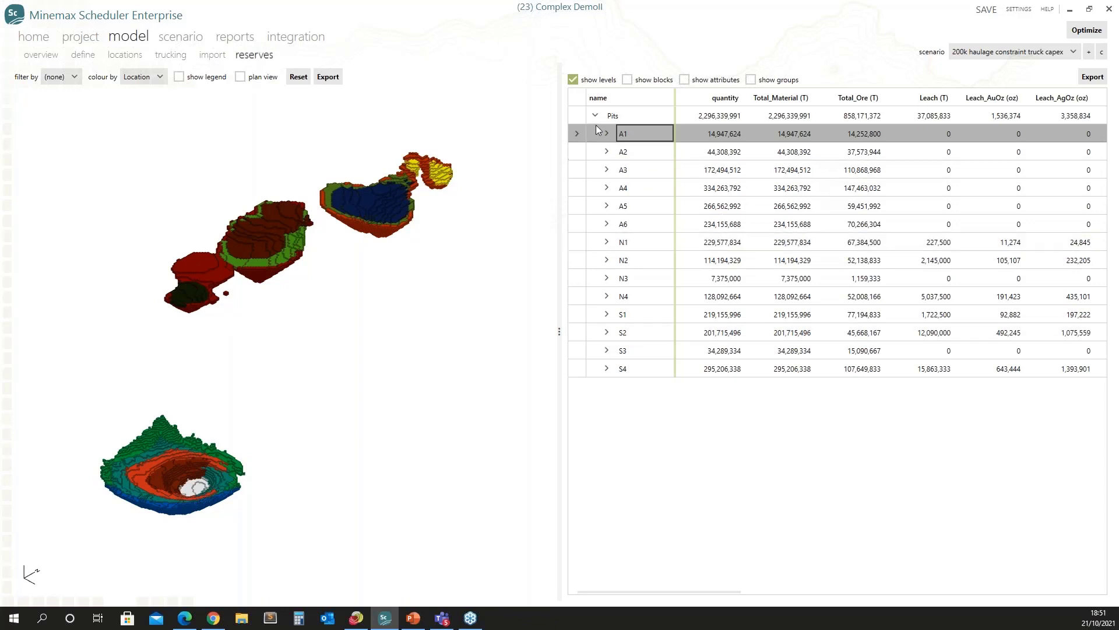
click(758, 83)
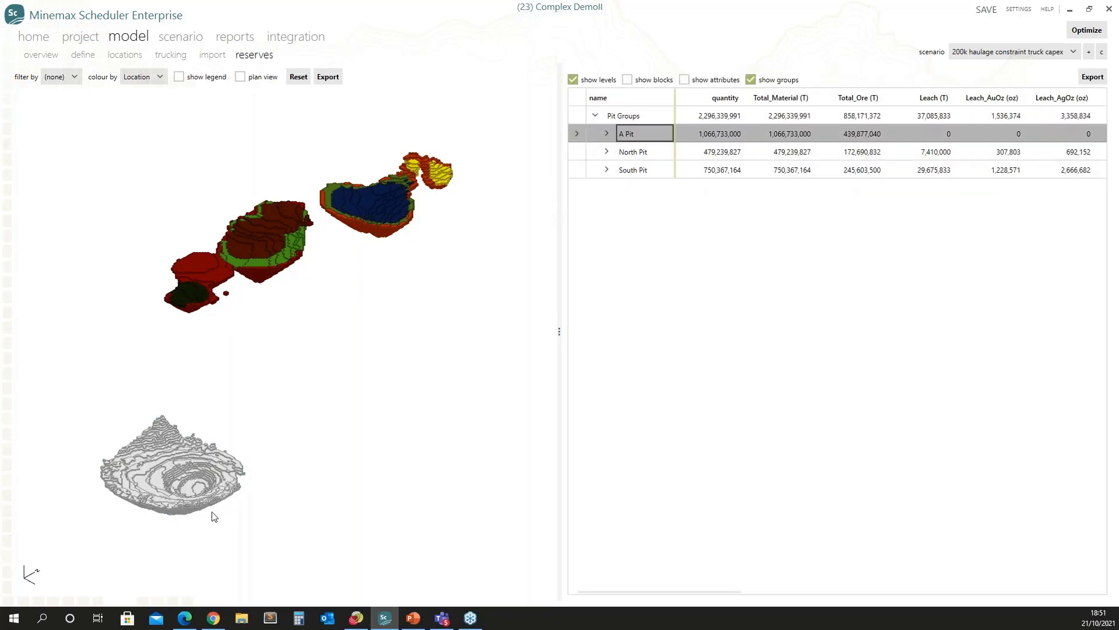
click(582, 153)
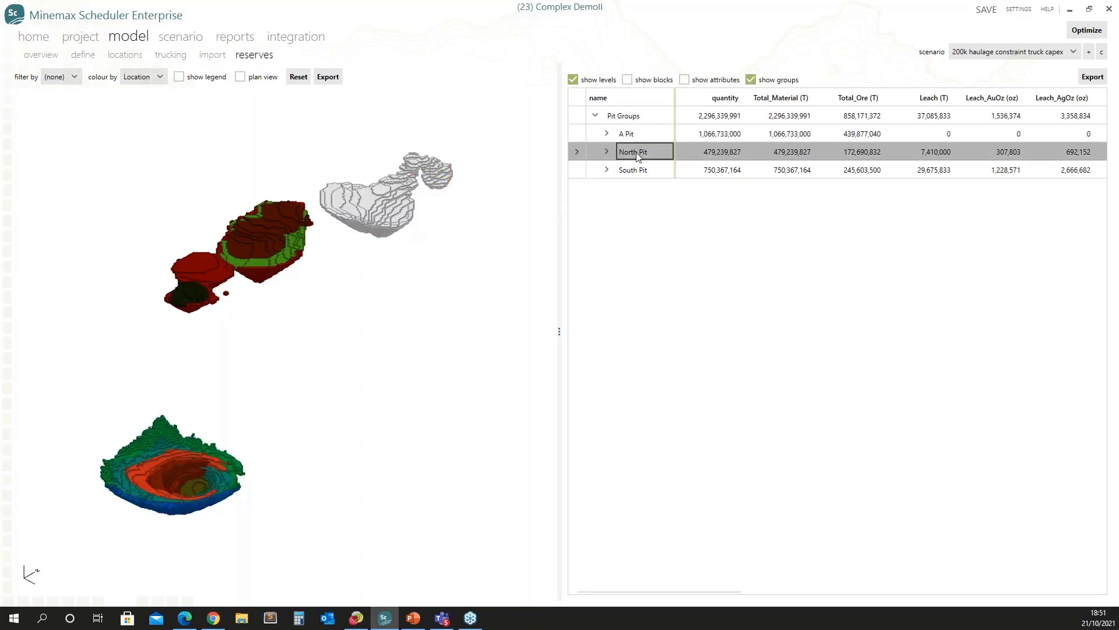
click(575, 168)
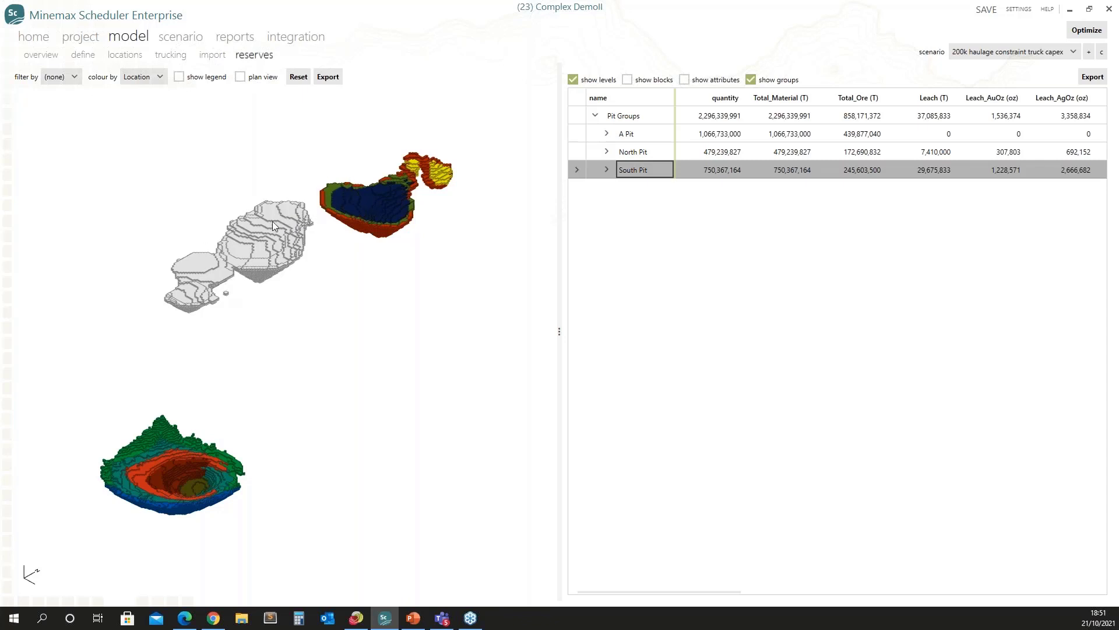
- Open the scenario overview, then the time periods, and look through the yearly periods from 2020 to 2024
click(170, 38)
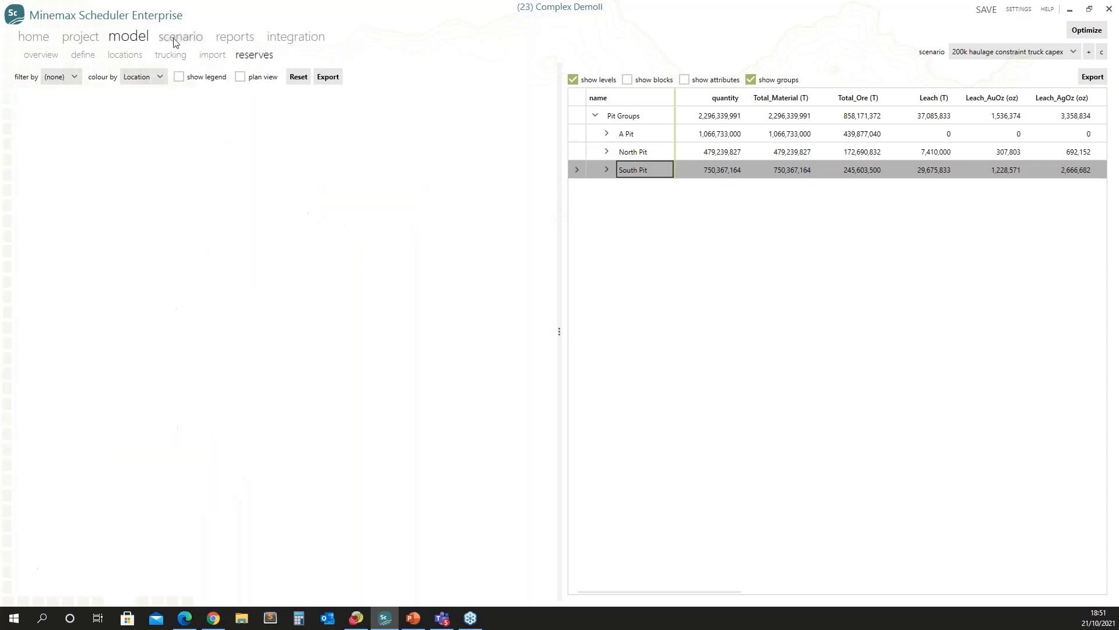
click(37, 58)
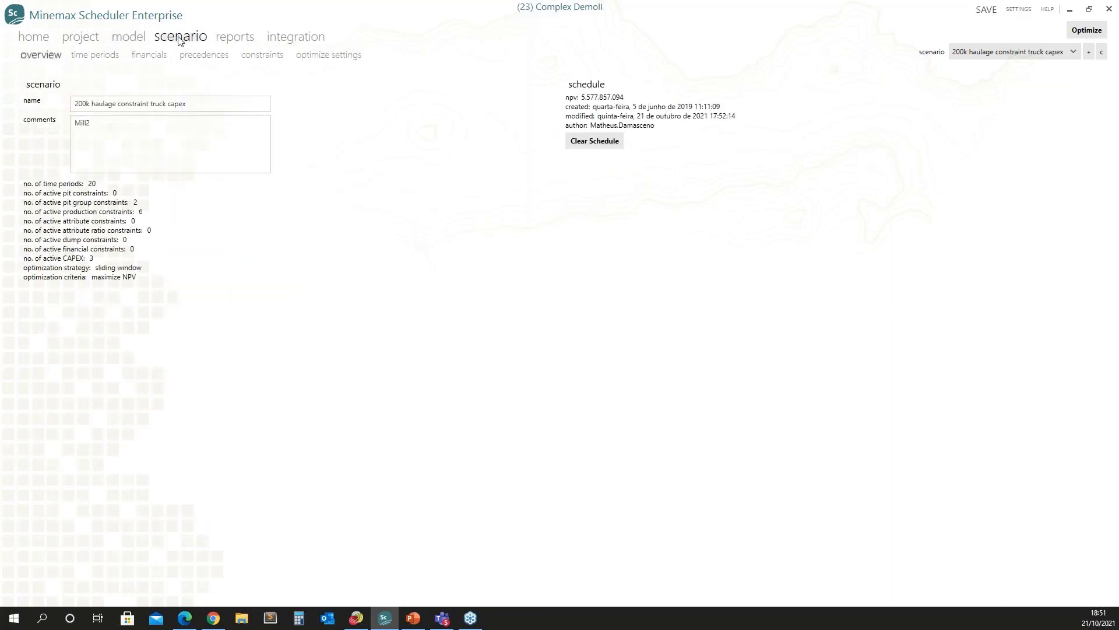
click(98, 55)
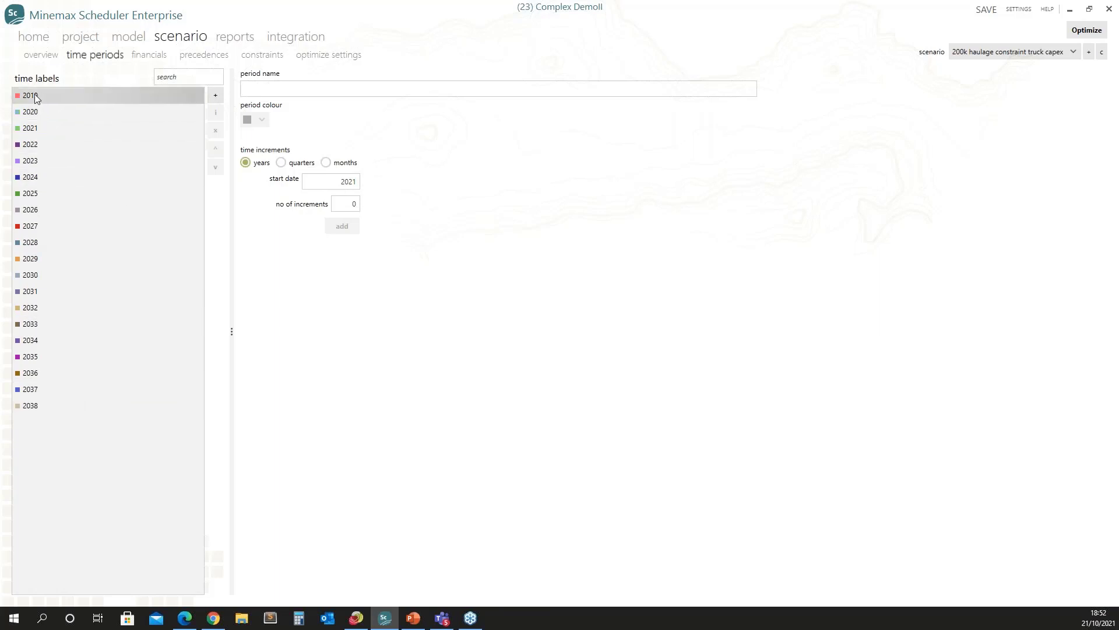
click(39, 112)
click(40, 123)
click(45, 145)
click(46, 162)
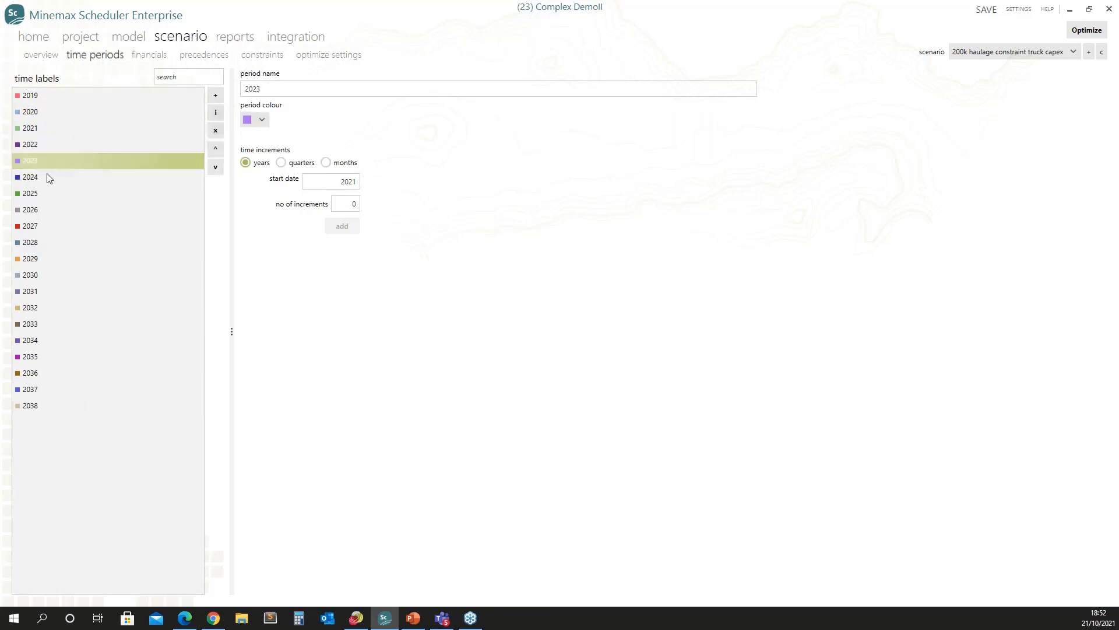
click(39, 178)
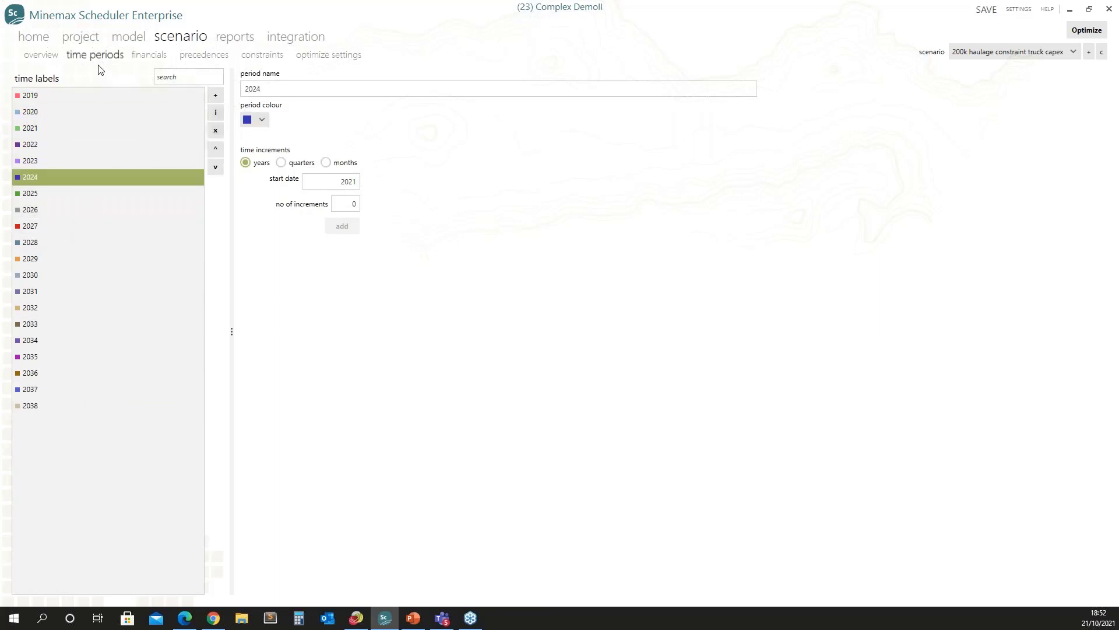
- Open the scenario's variable costs and revenues and examine the Leach_AuOz revenue and recovery rows
click(149, 56)
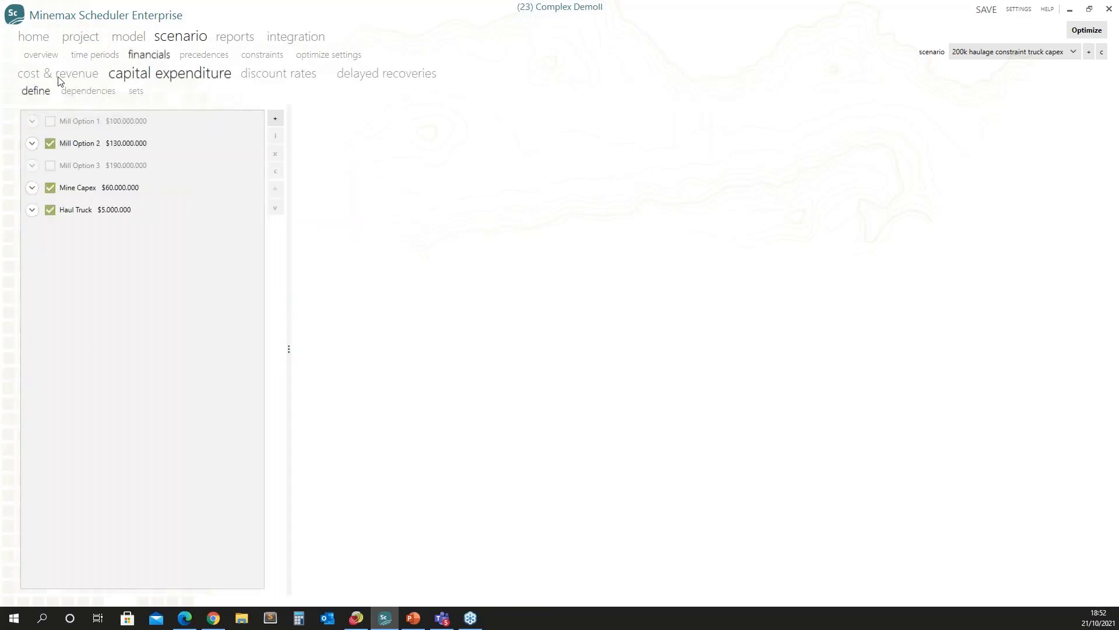
click(59, 78)
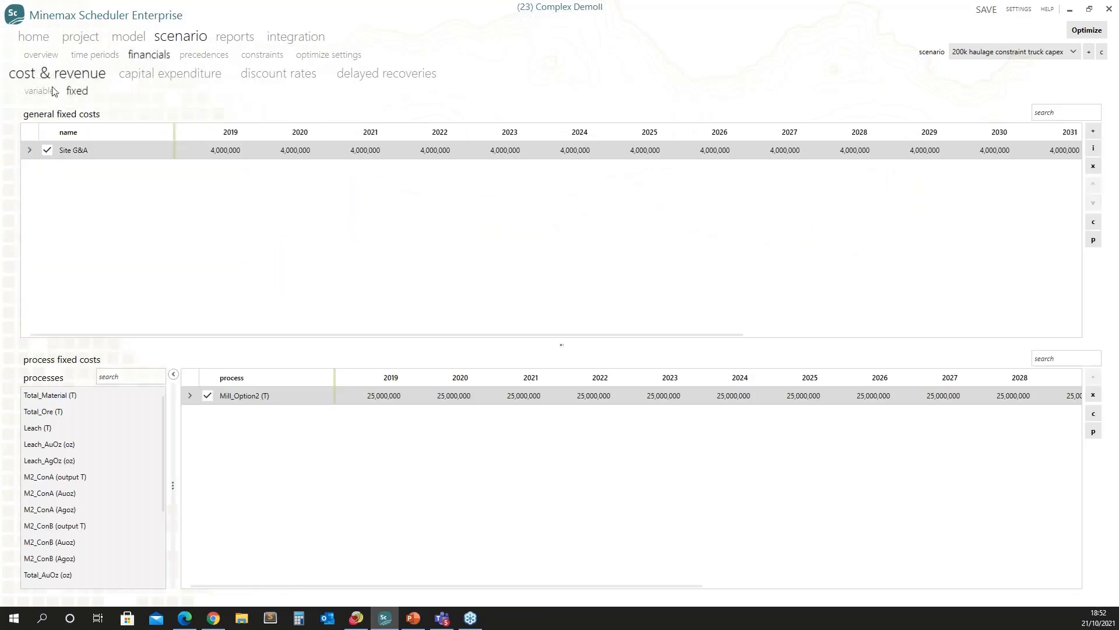
click(44, 92)
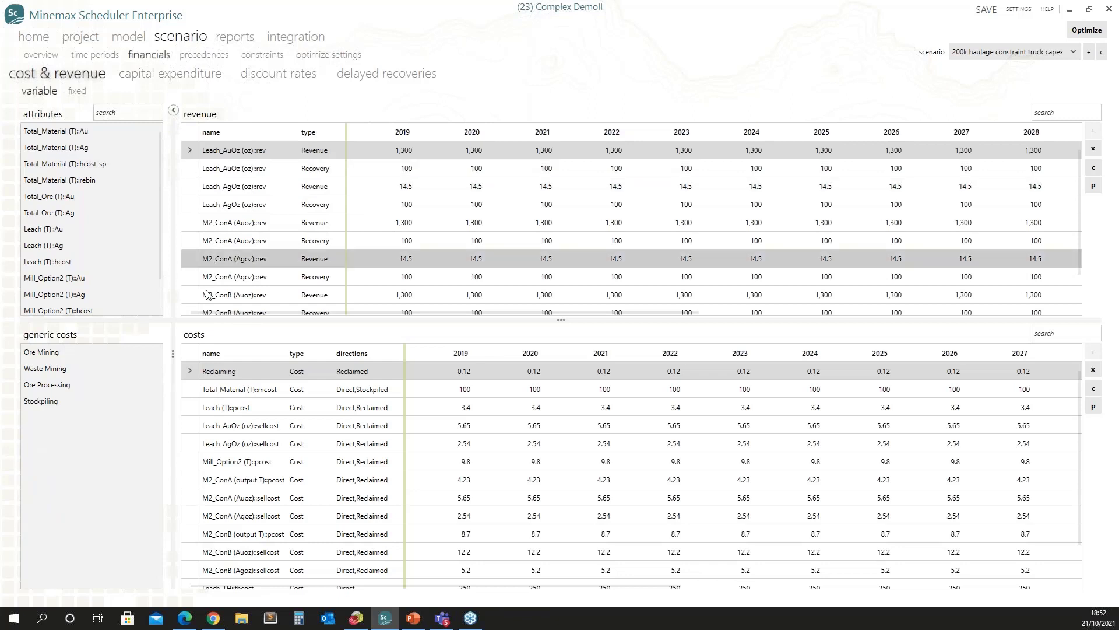
click(323, 155)
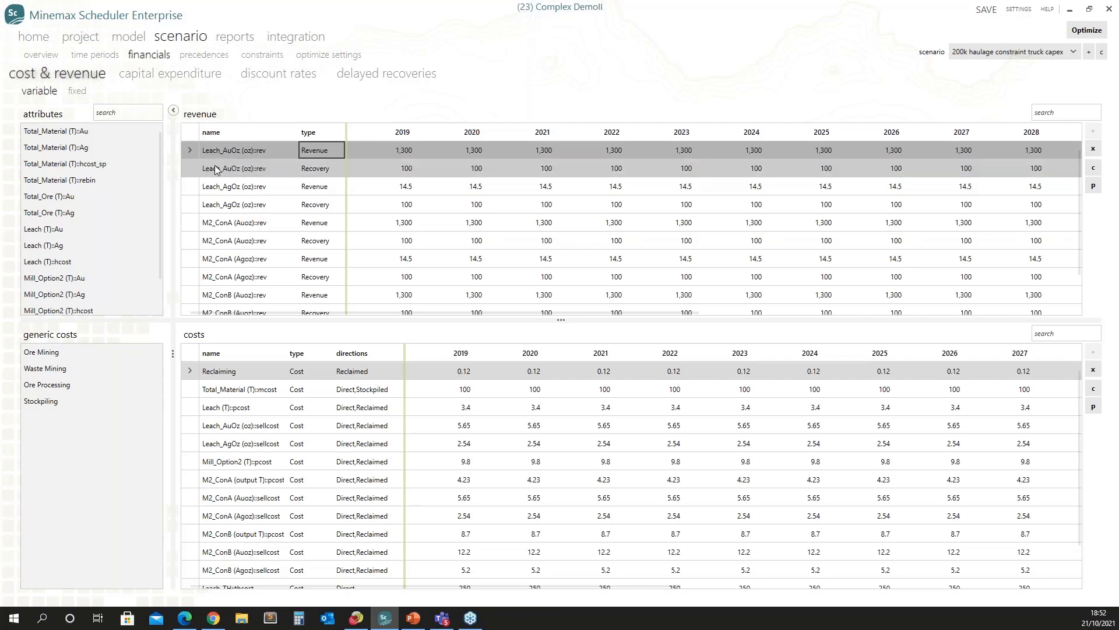
key(Down)
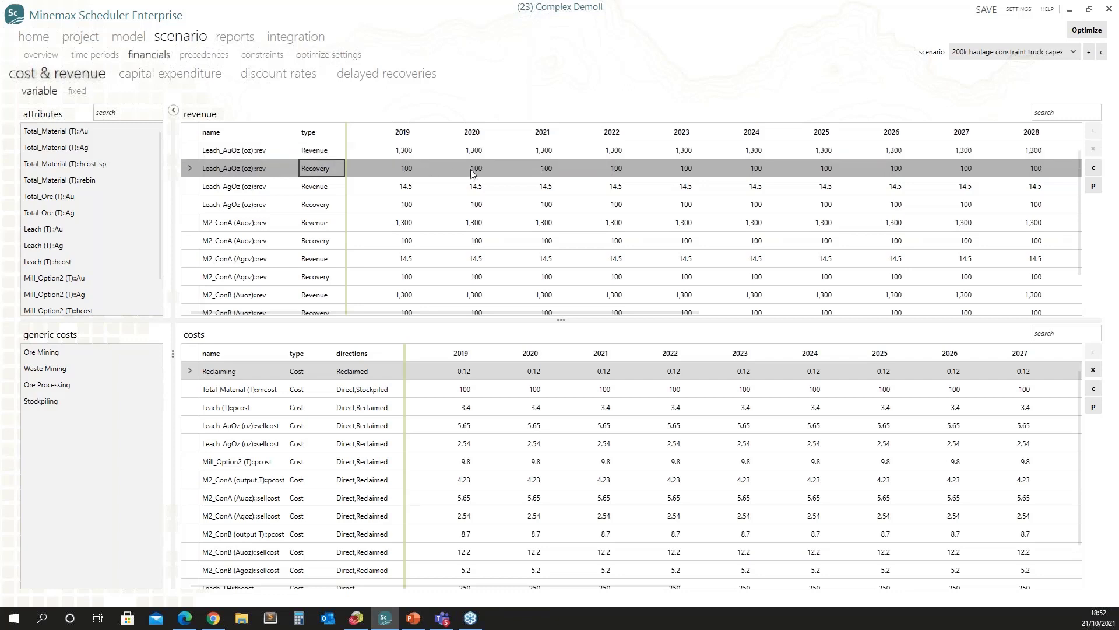
click(295, 148)
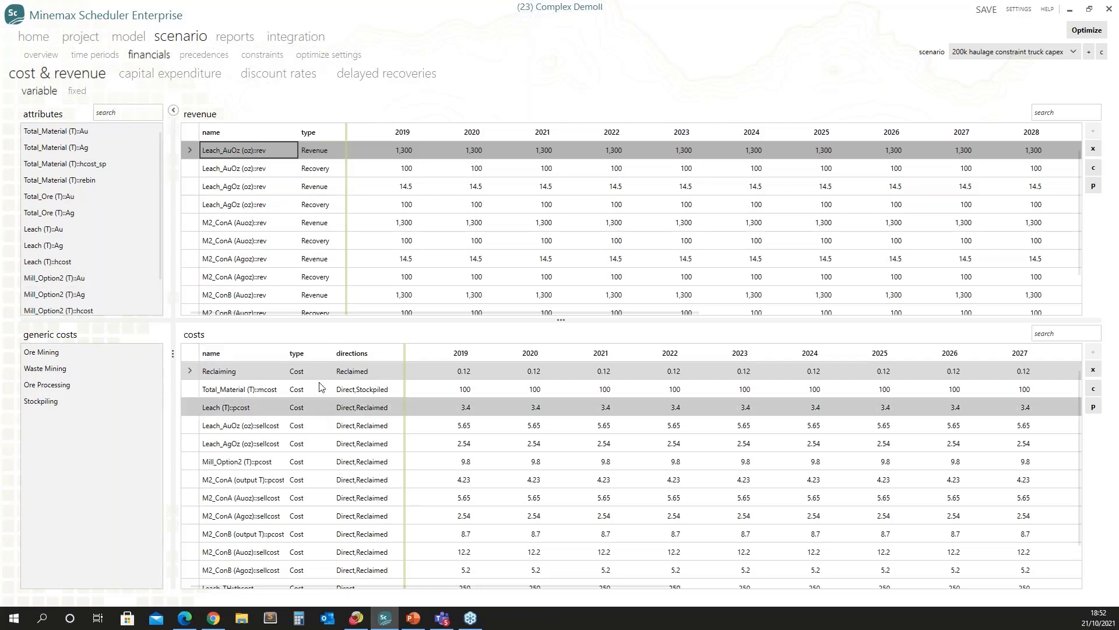
- Review the variable costs table from Reclaiming to Waste_TH, including each cost's directions and yearly values
scroll(267, 441, down, 1)
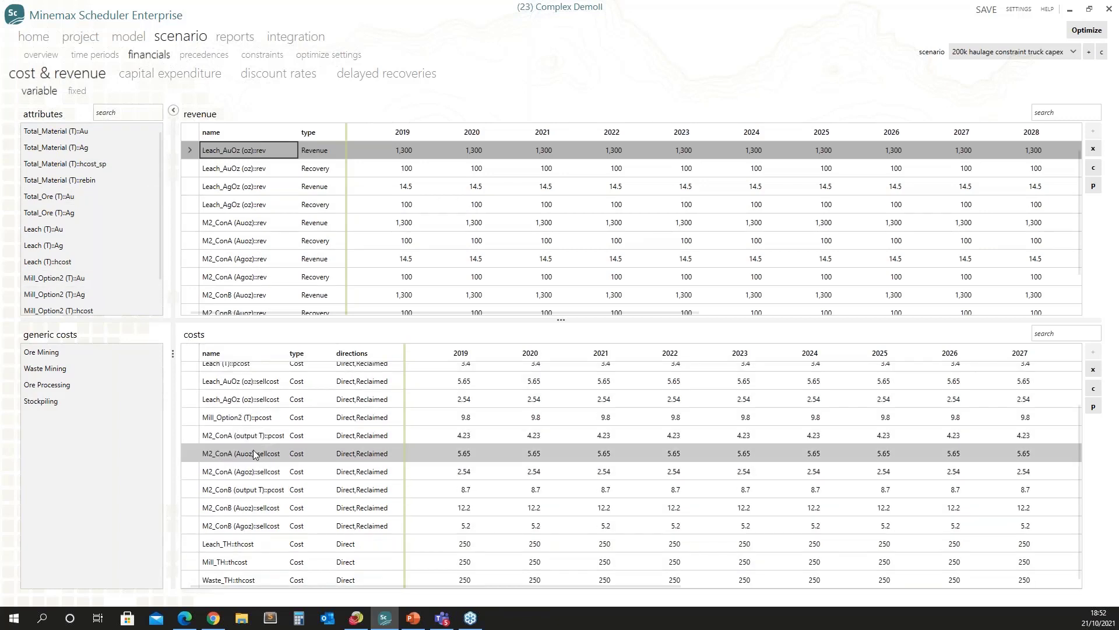
scroll(265, 448, up, 1)
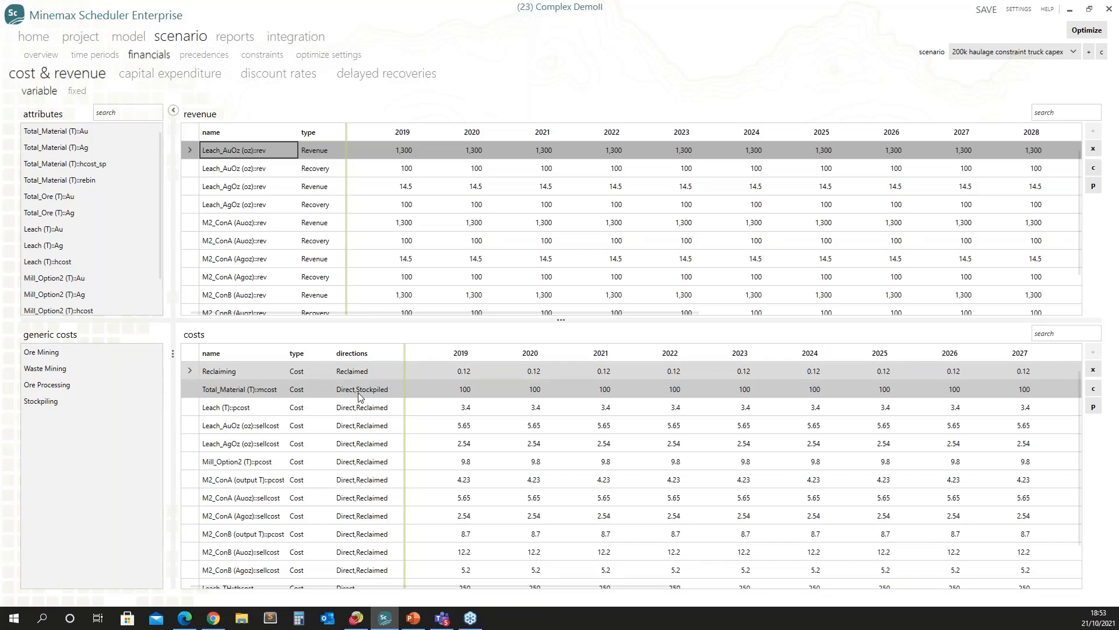
scroll(316, 411, down, 1)
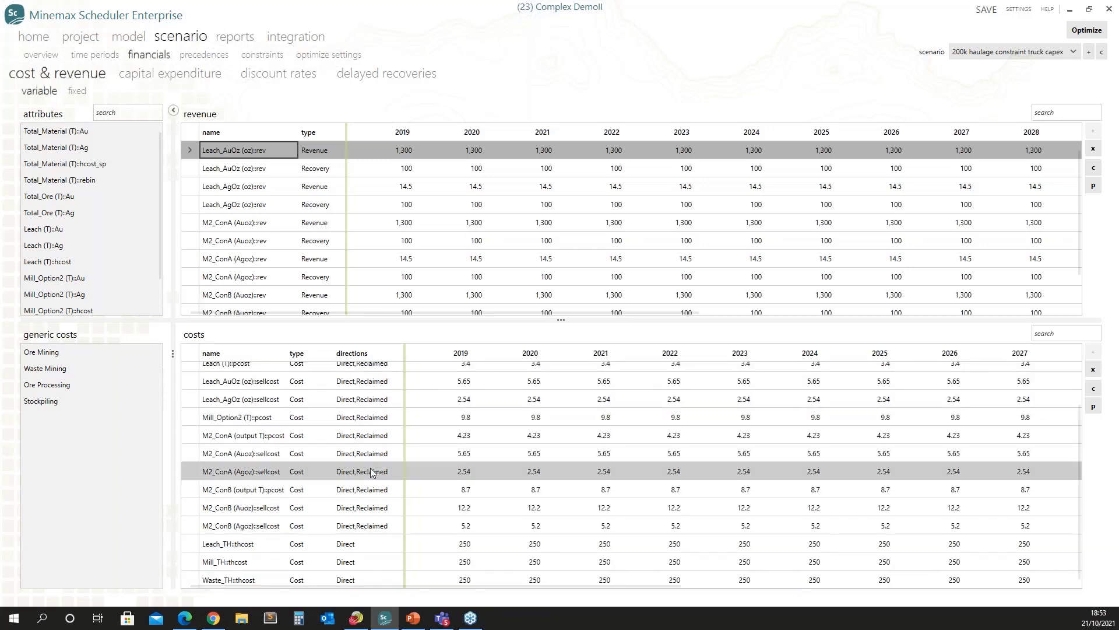
- Examine the directions of the Reclaiming and Total_Material cost rows in the variable costs table
scroll(289, 463, up, 1)
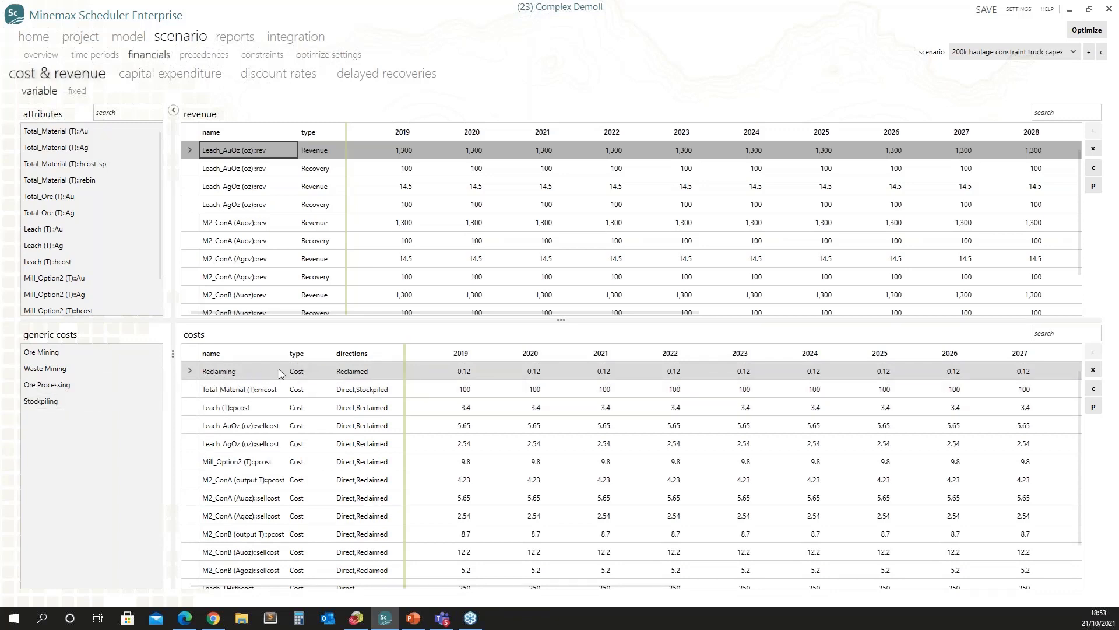
click(370, 372)
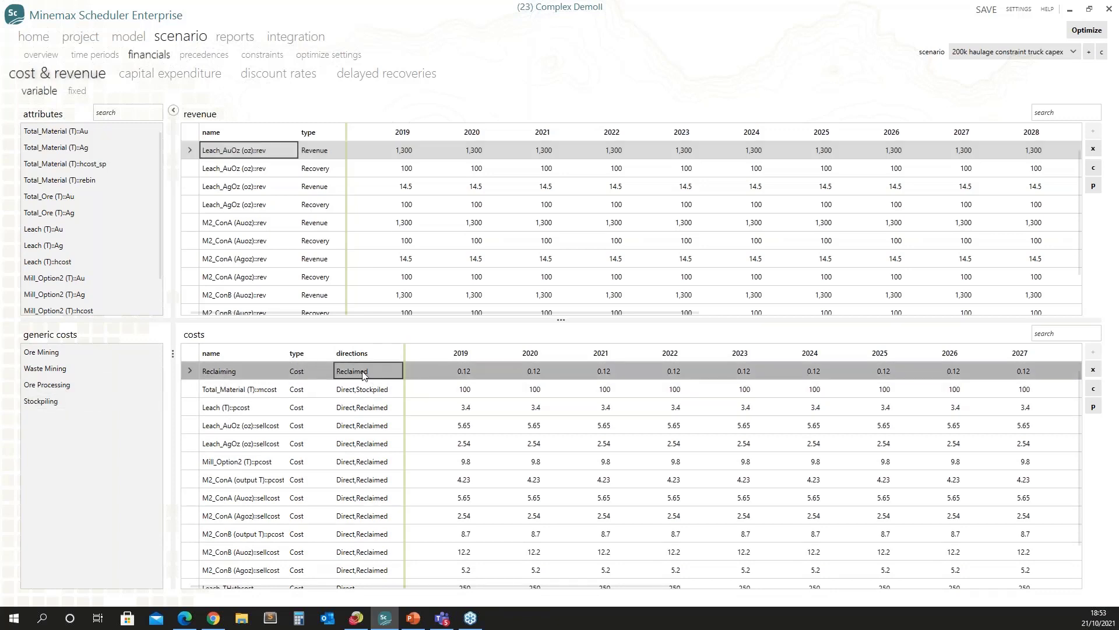
click(188, 388)
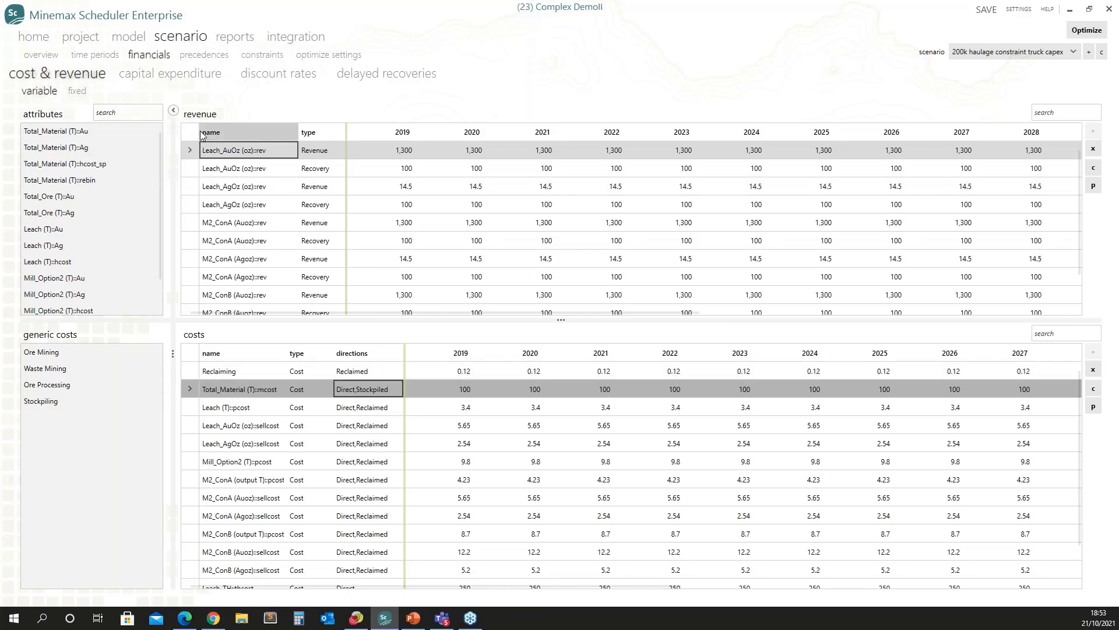
- Review the scenario's fixed costs, and open Mill Option 2 in the capital expenditure definitions
click(75, 92)
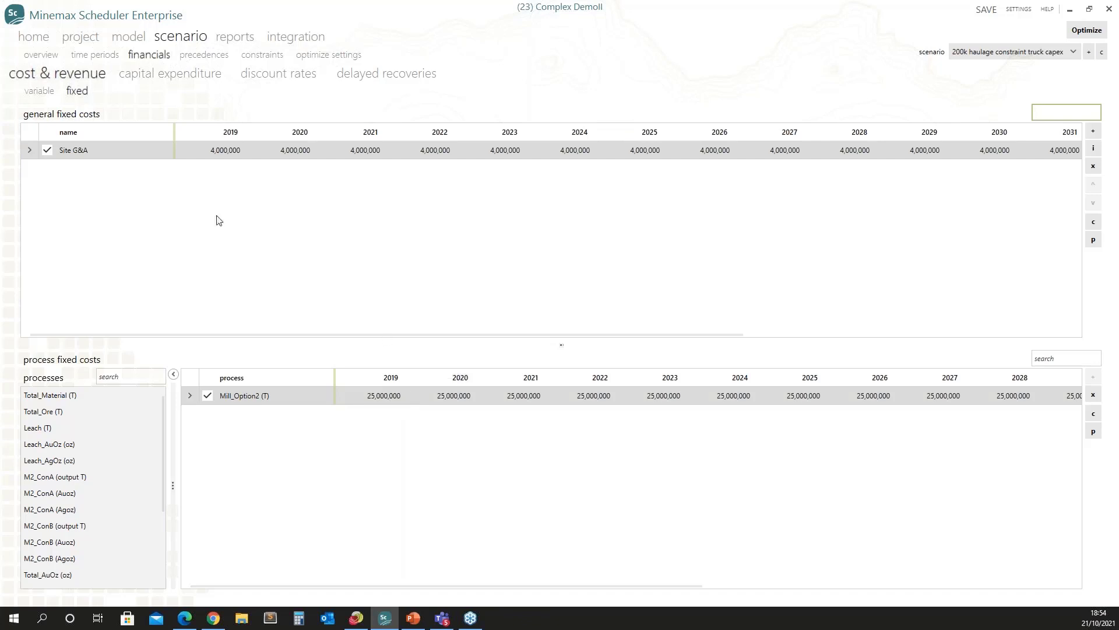
click(136, 76)
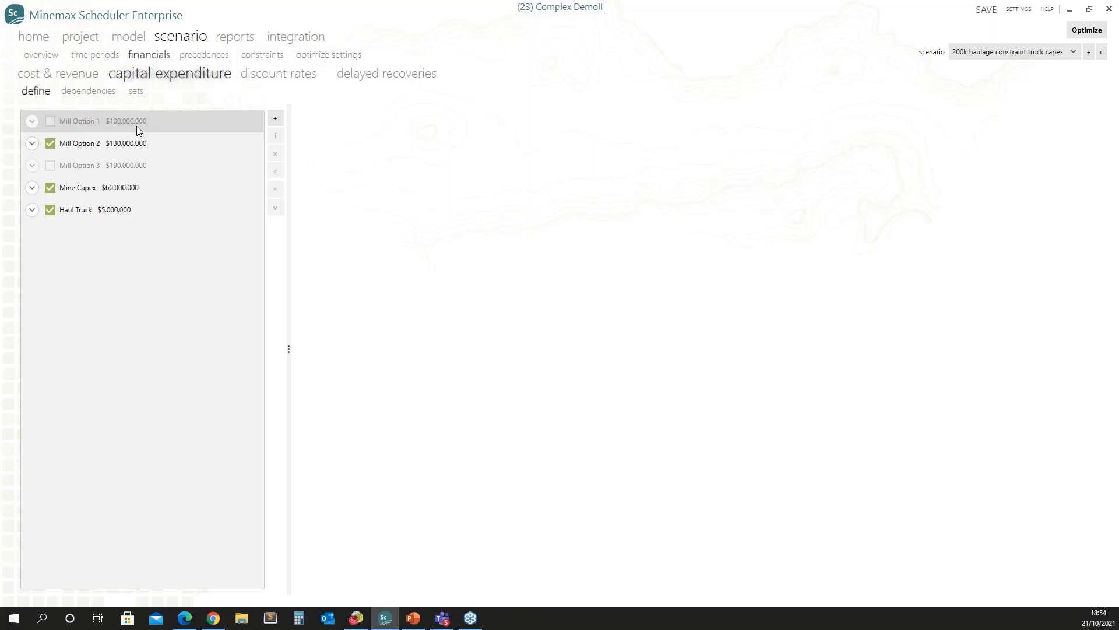
click(144, 144)
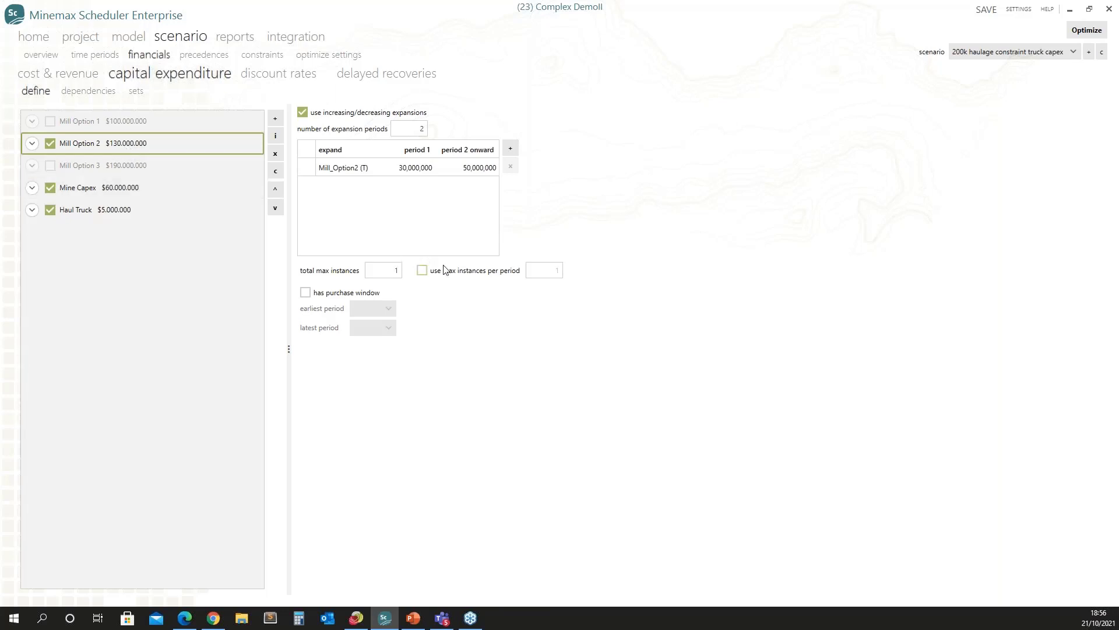
- Try a purchase window for Mill Option 2 with 2025 as the earliest period, and switch the window off again
click(306, 293)
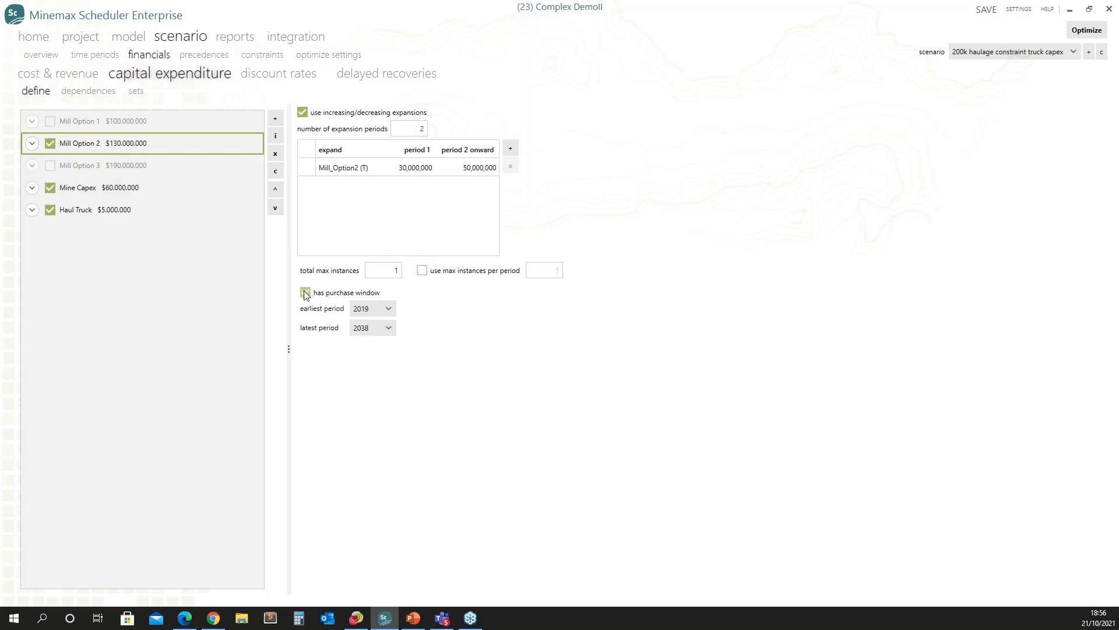
click(366, 309)
click(366, 309)
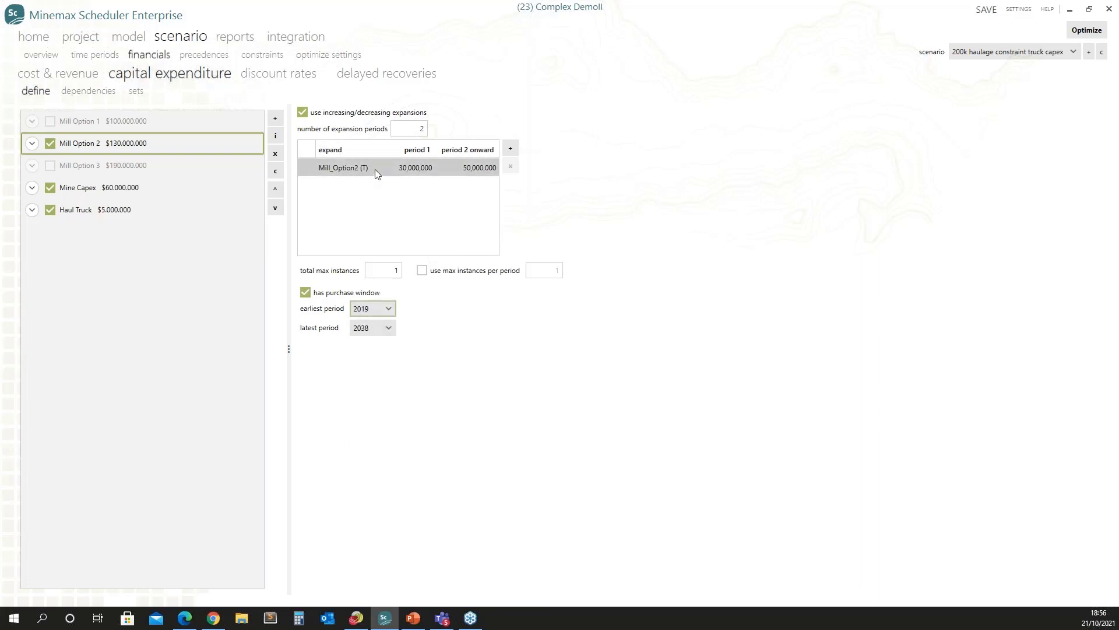
click(379, 310)
scroll(370, 366, down, 1)
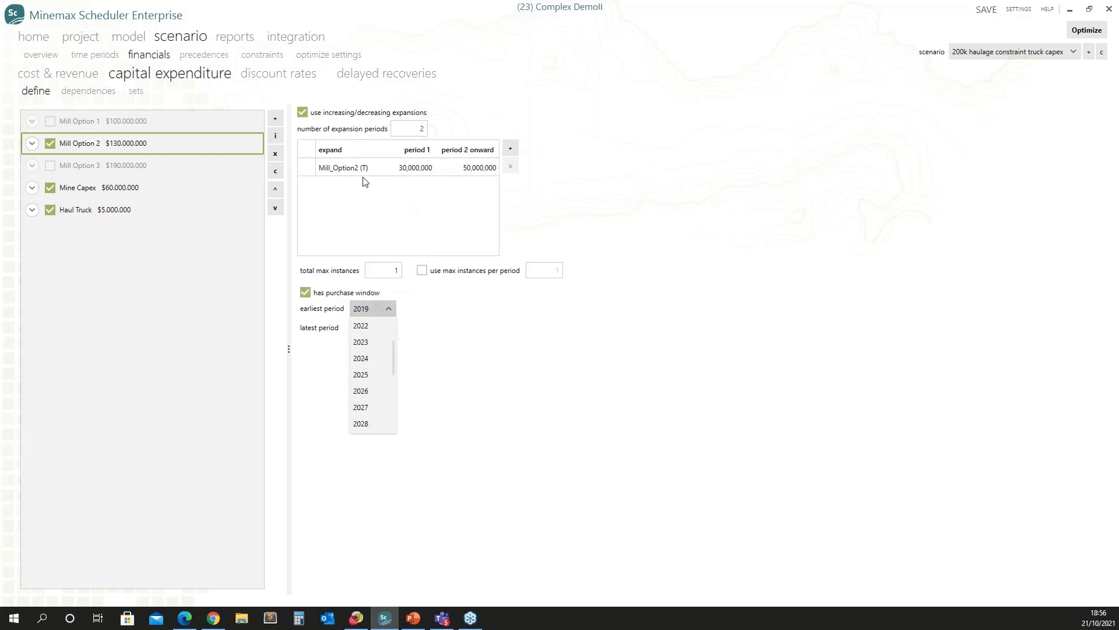
click(370, 377)
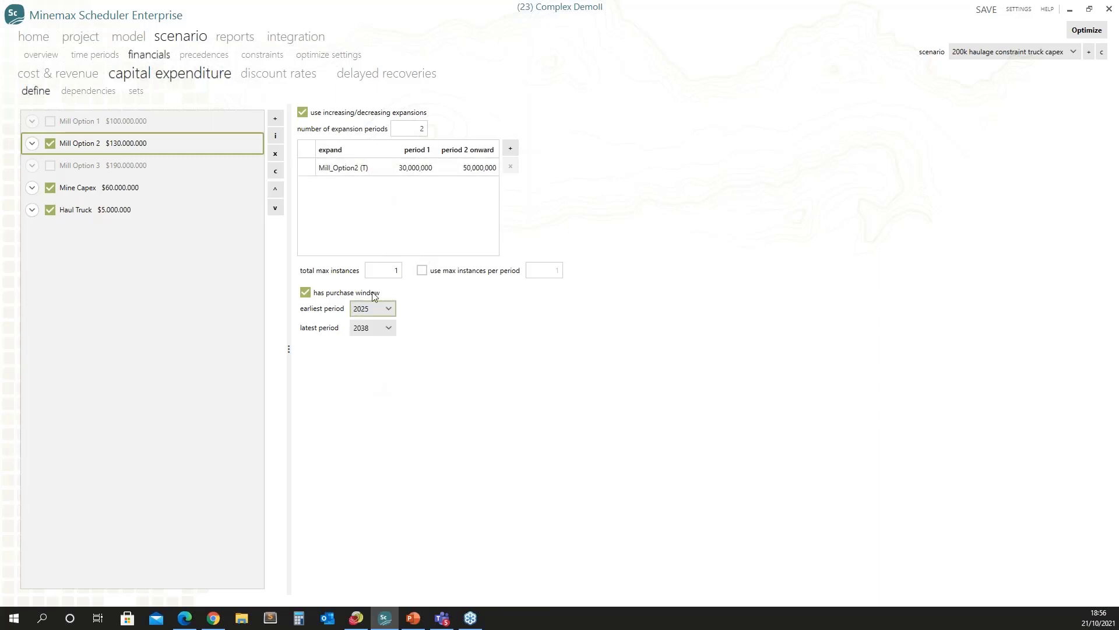
click(306, 293)
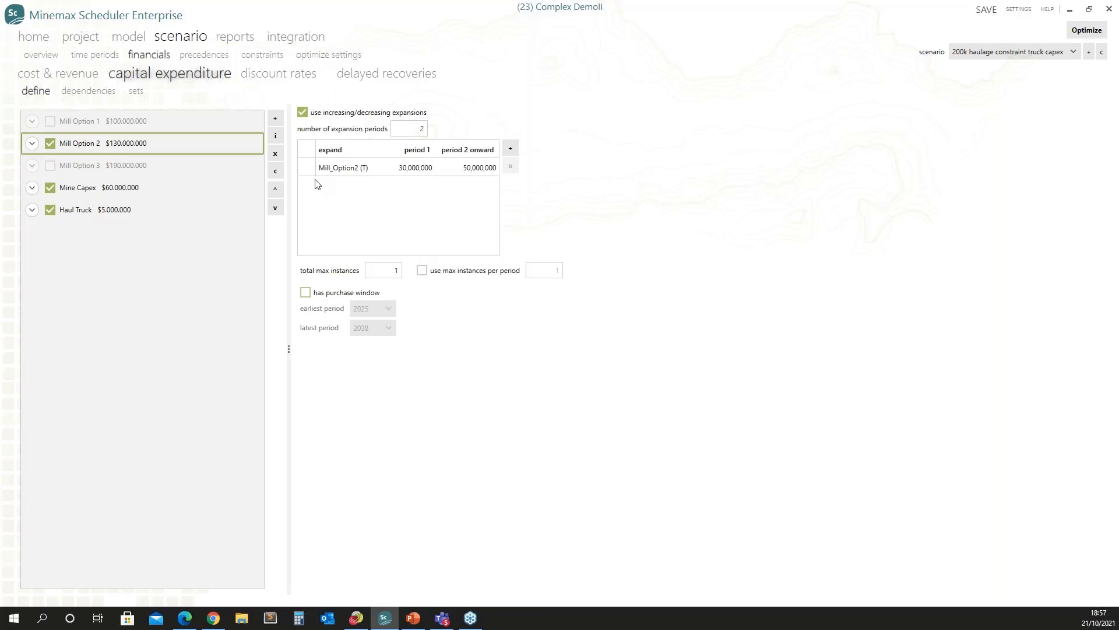
- Compare the expansion and purchase window settings of Haul Truck, Mine Capex and Mill Option 2
click(146, 185)
click(143, 205)
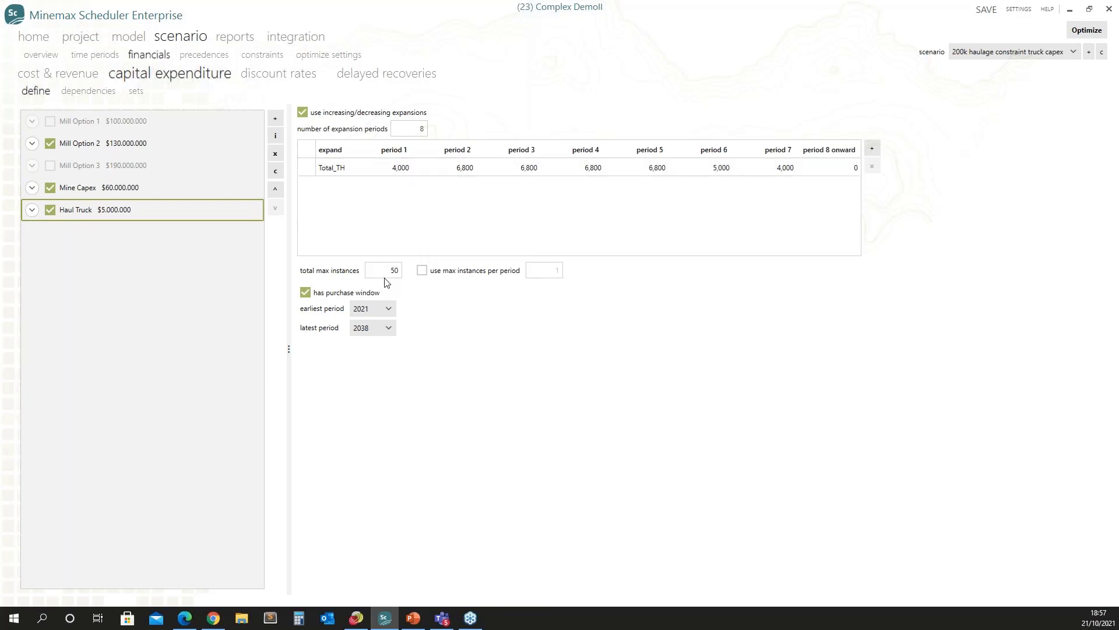
click(167, 188)
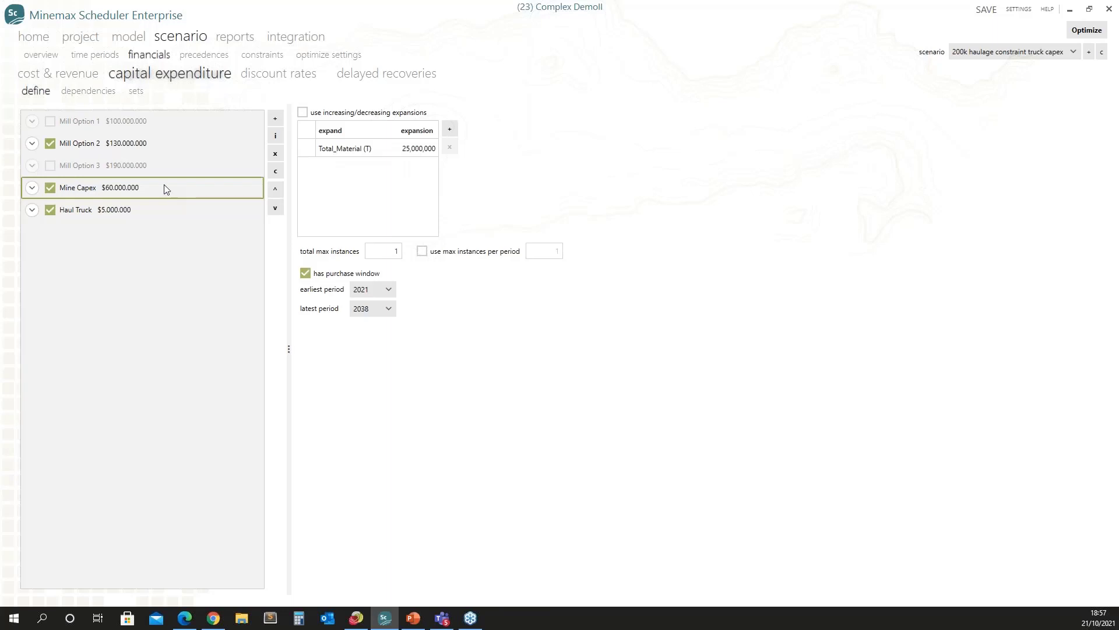
click(138, 147)
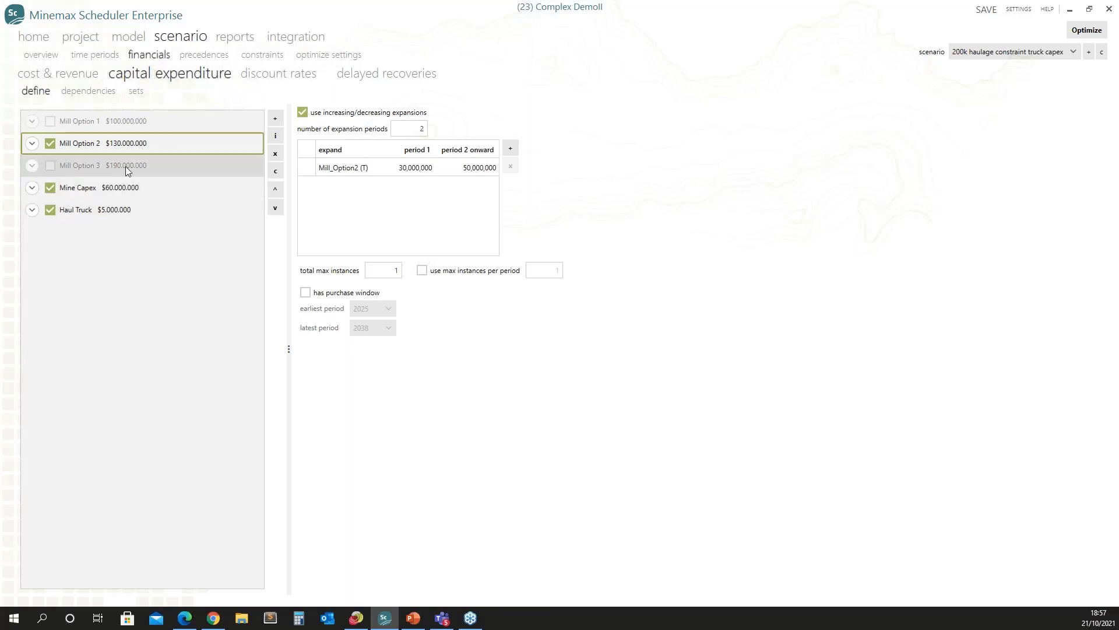
- Review the scenario's discount rate settings and the delayed recovery periods for the leach processes
click(255, 77)
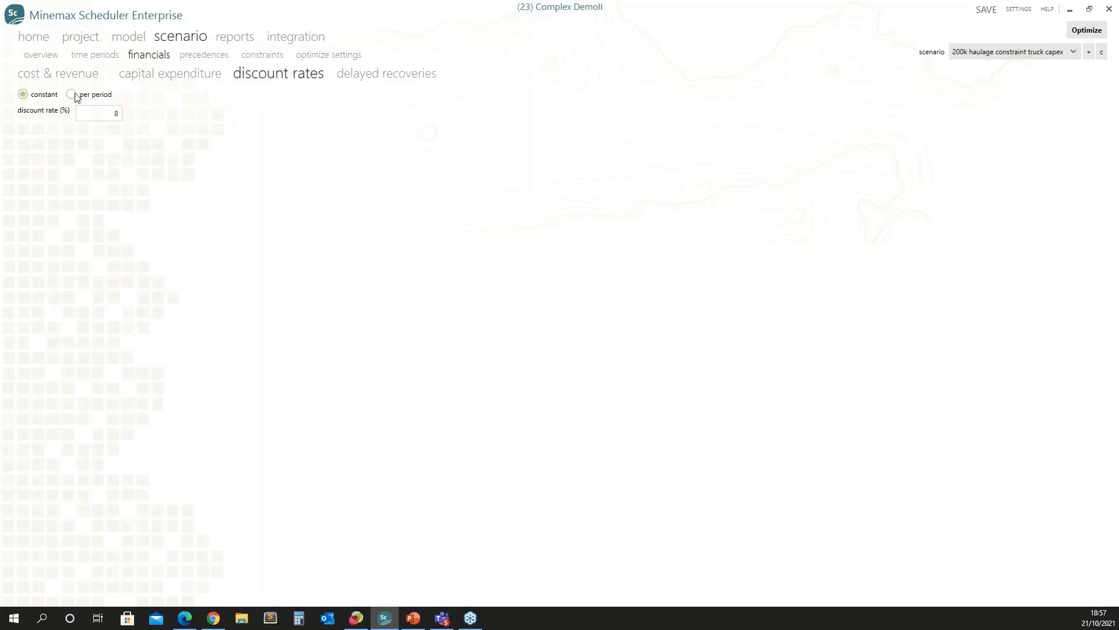
click(373, 77)
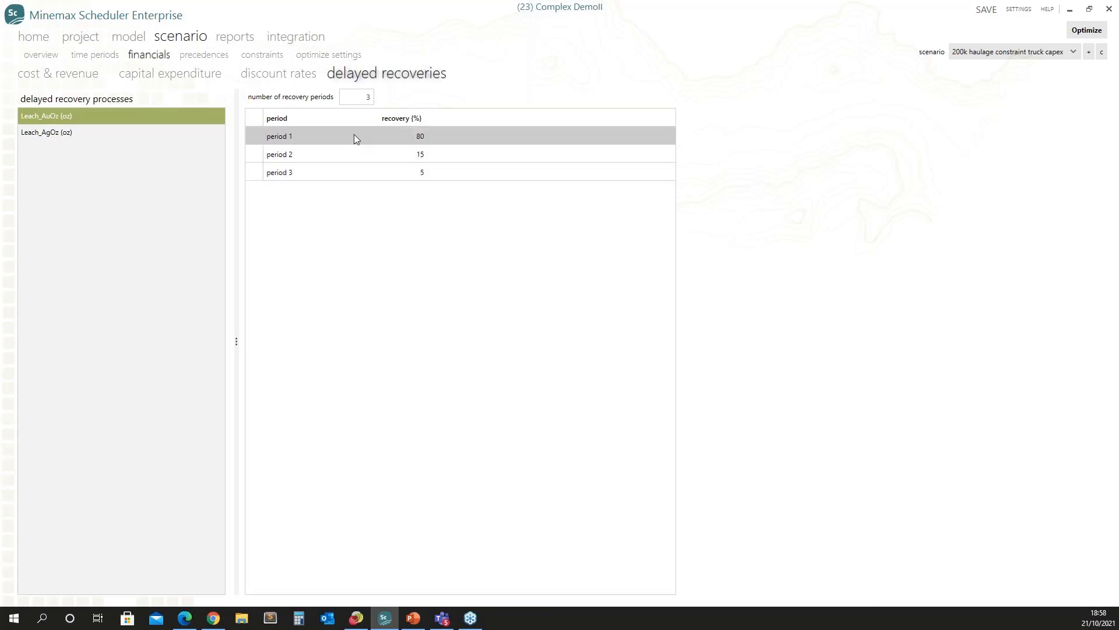
- Examine the in-pit precedence options for block-by-block mining, and return the setting to bench by bench
click(204, 55)
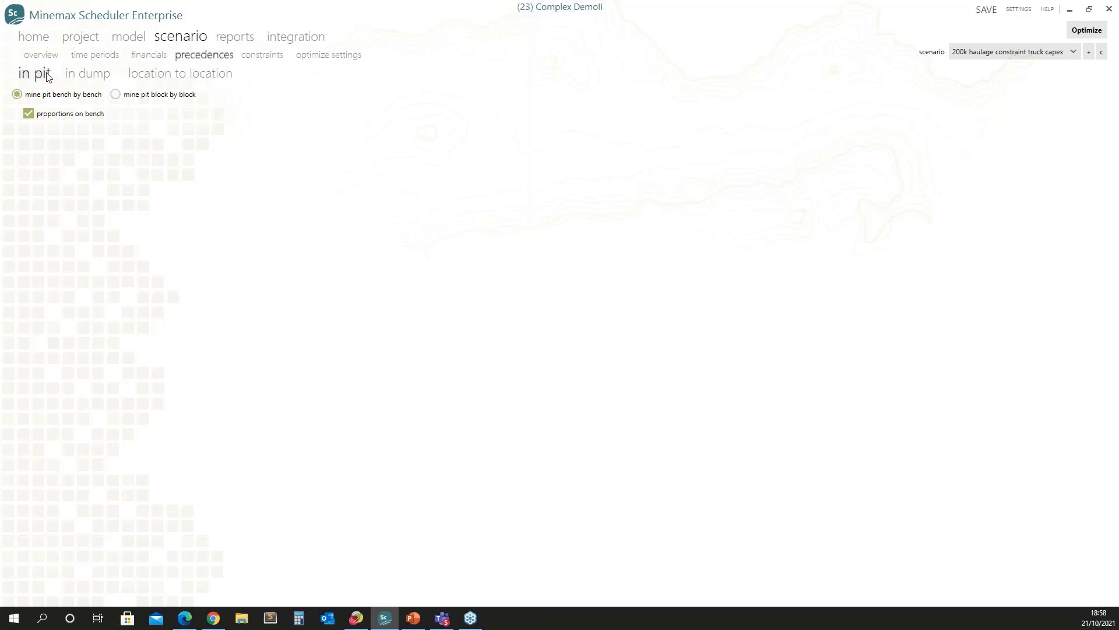
click(116, 99)
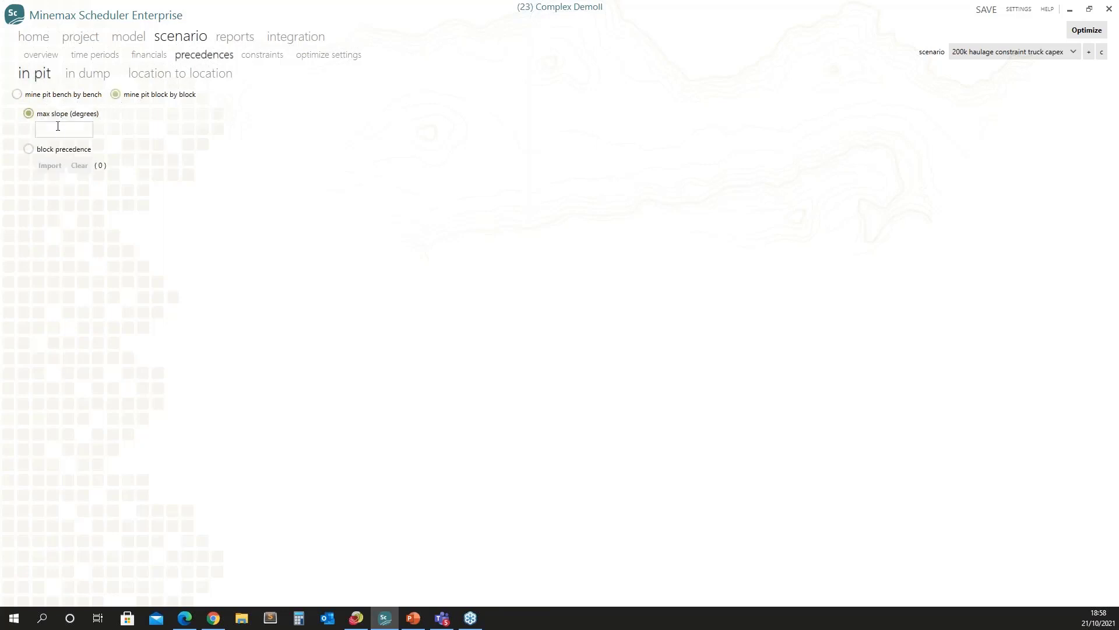
click(20, 95)
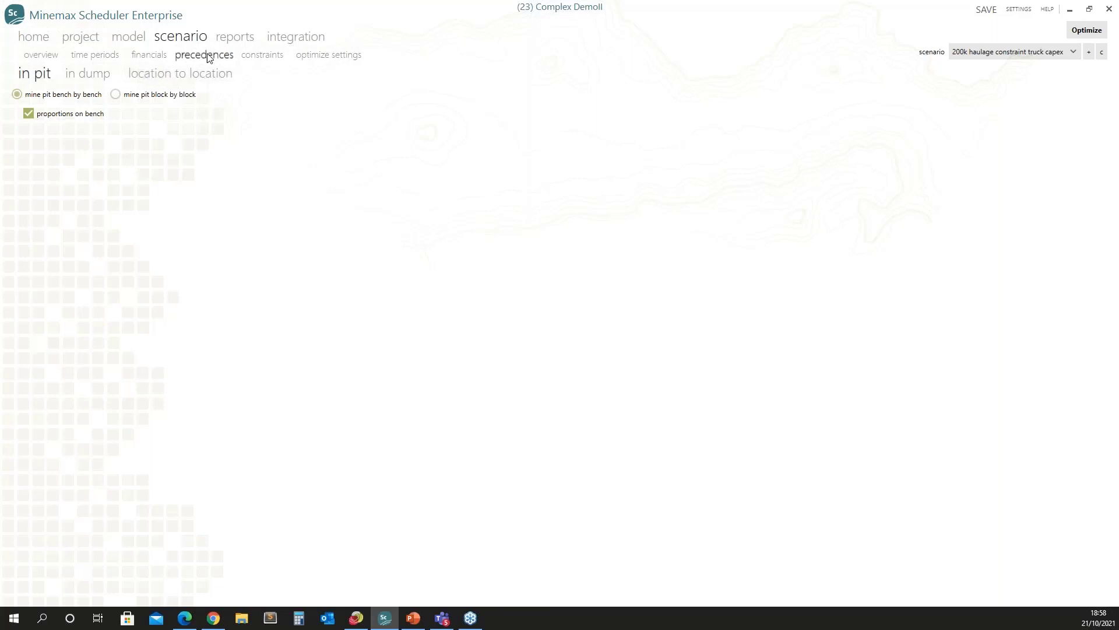
- Open the scenario's general constraints and examine the Total Material pit and M2_ConA (output T) limits
click(269, 54)
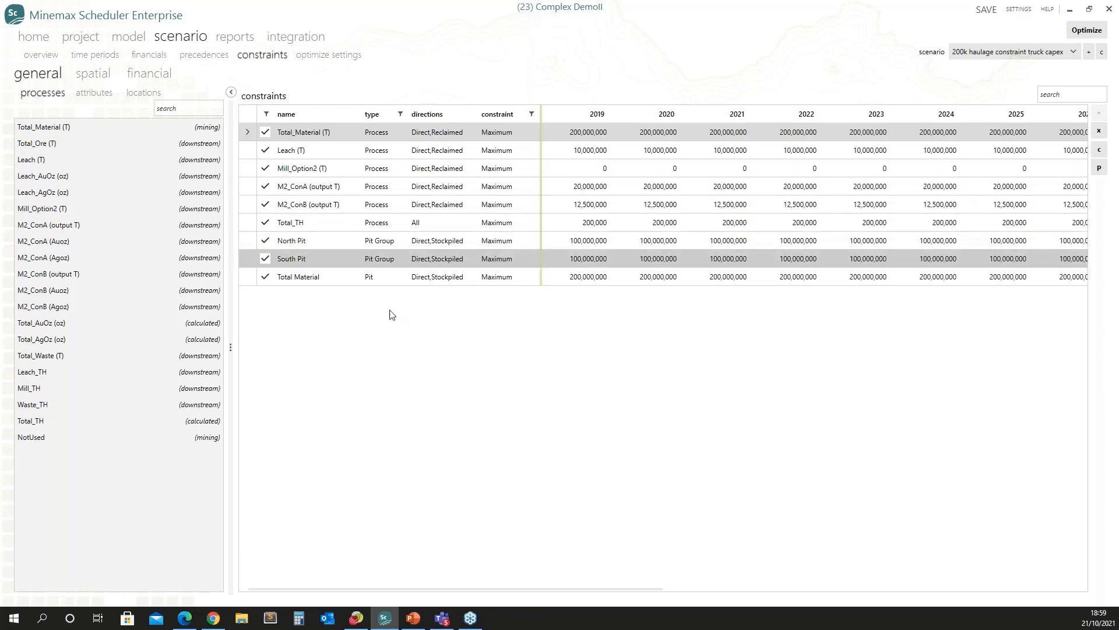
click(296, 280)
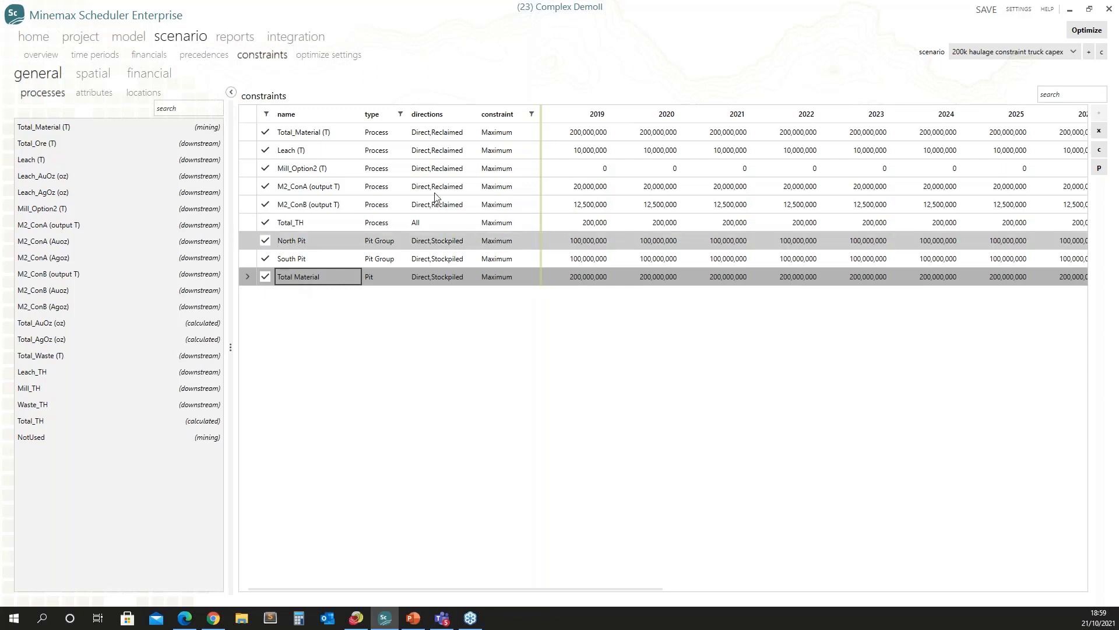
double_click(589, 190)
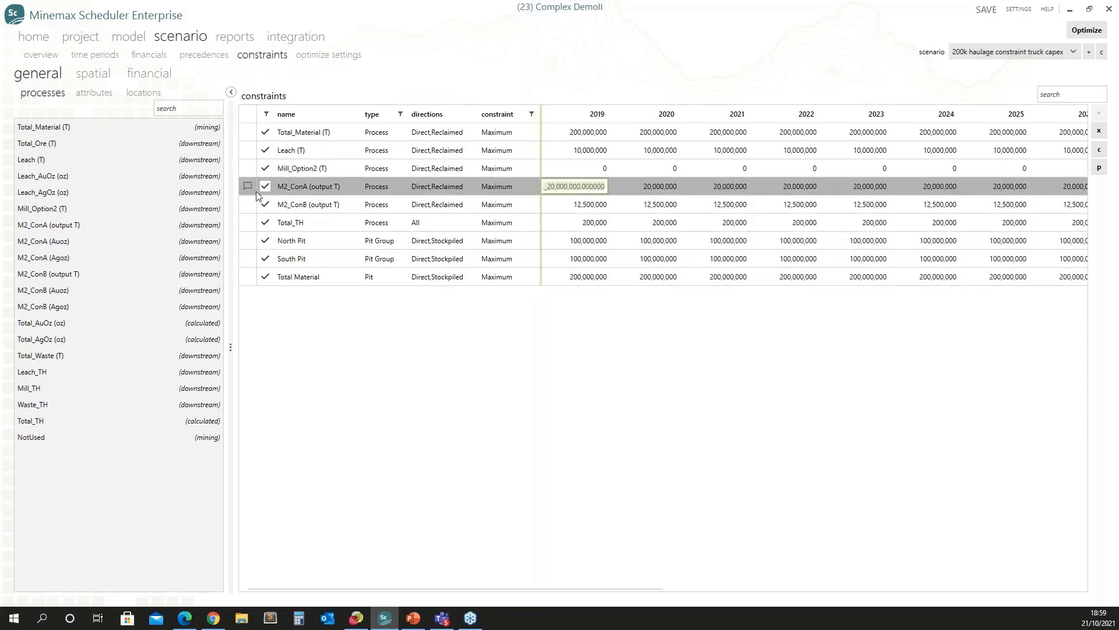
key(Return)
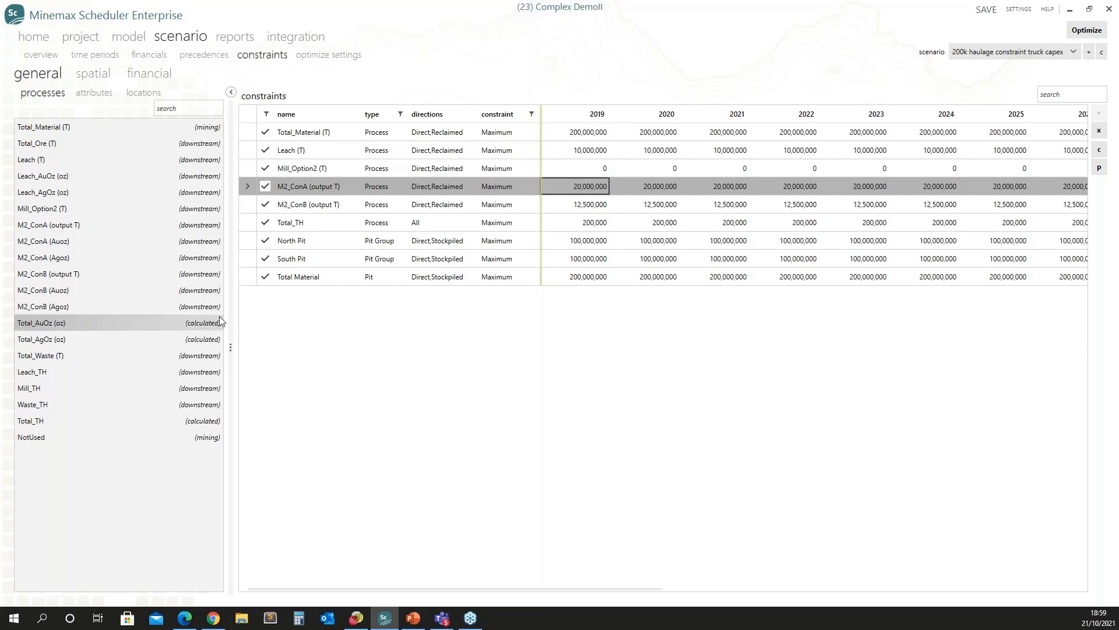
click(243, 277)
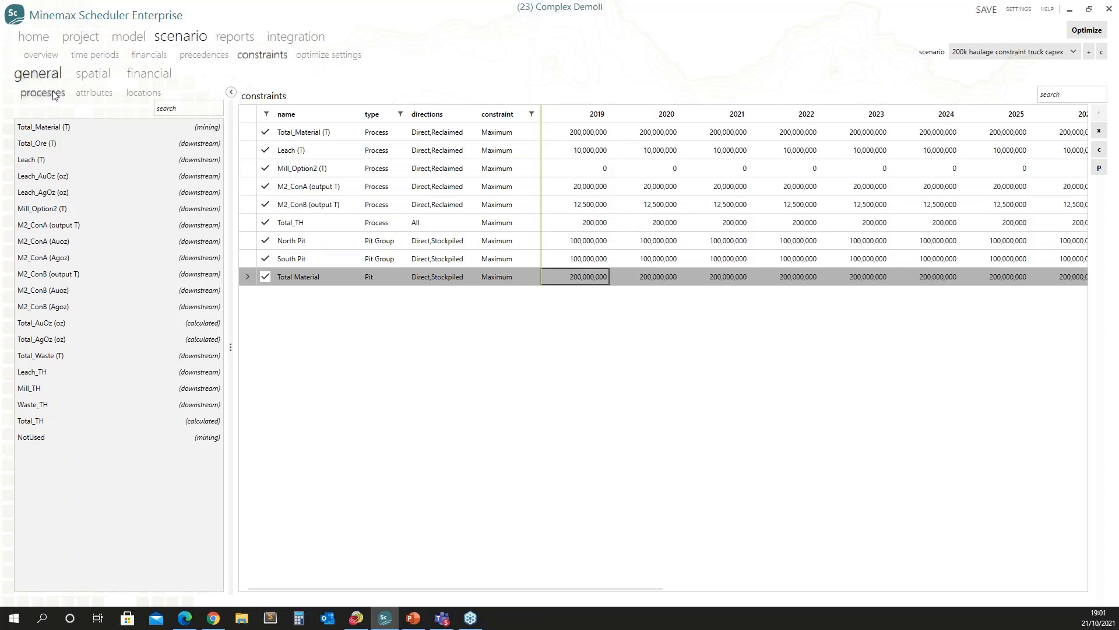
- Review the spatial constraints for maximum pits, maximum pit groups and maximum benches per pit
click(91, 73)
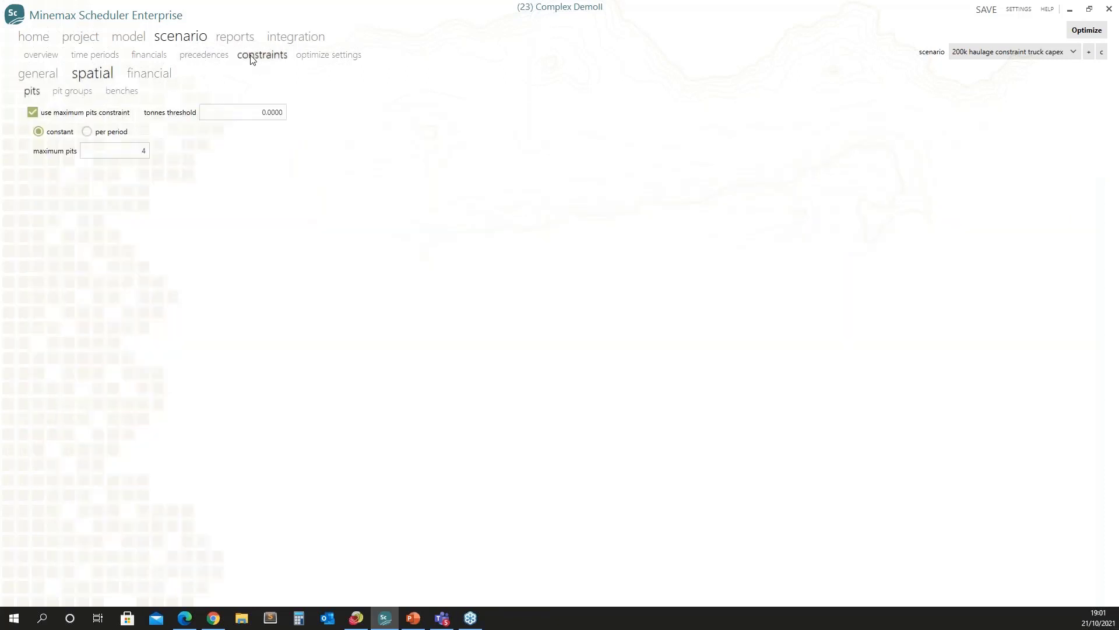
click(143, 151)
click(80, 94)
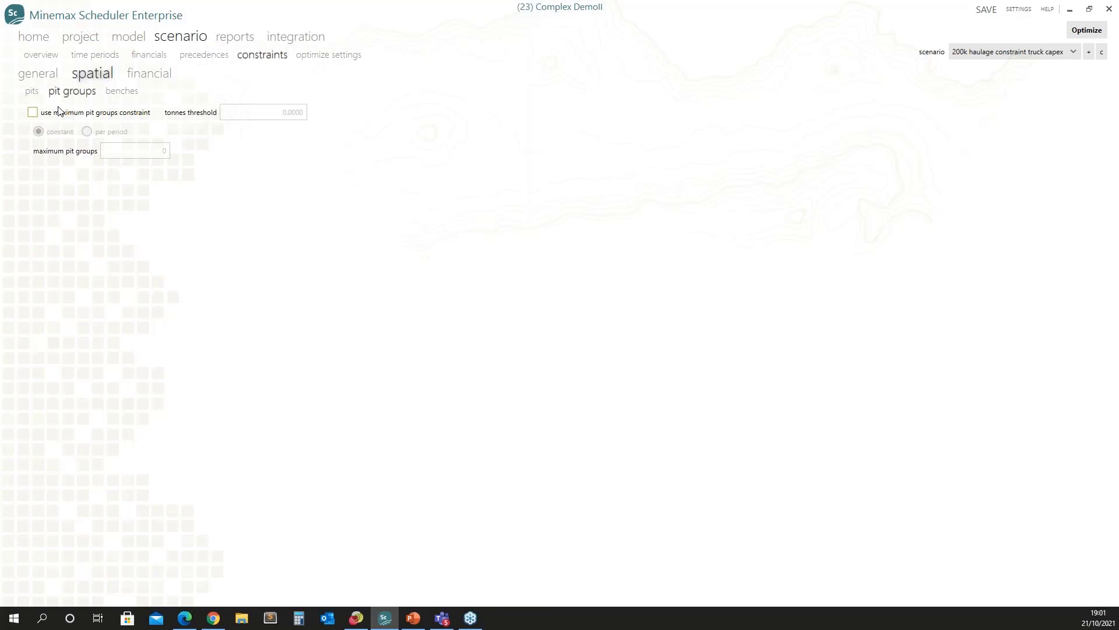
click(121, 91)
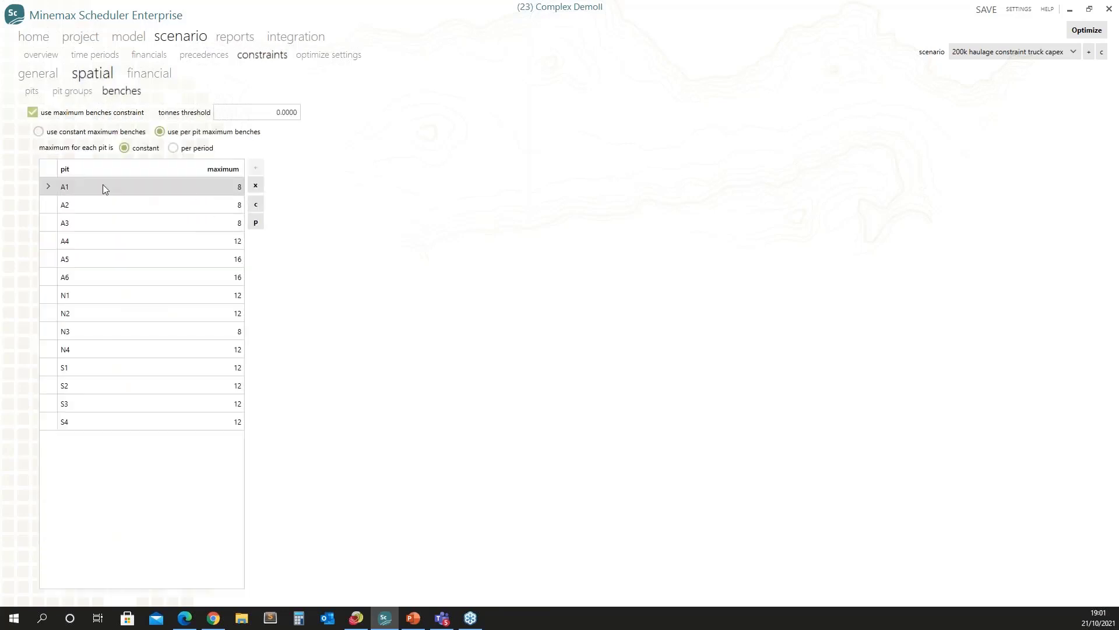
- Add a Total Profit financial constraint and set its constraint type to Cumulative-Min
click(141, 79)
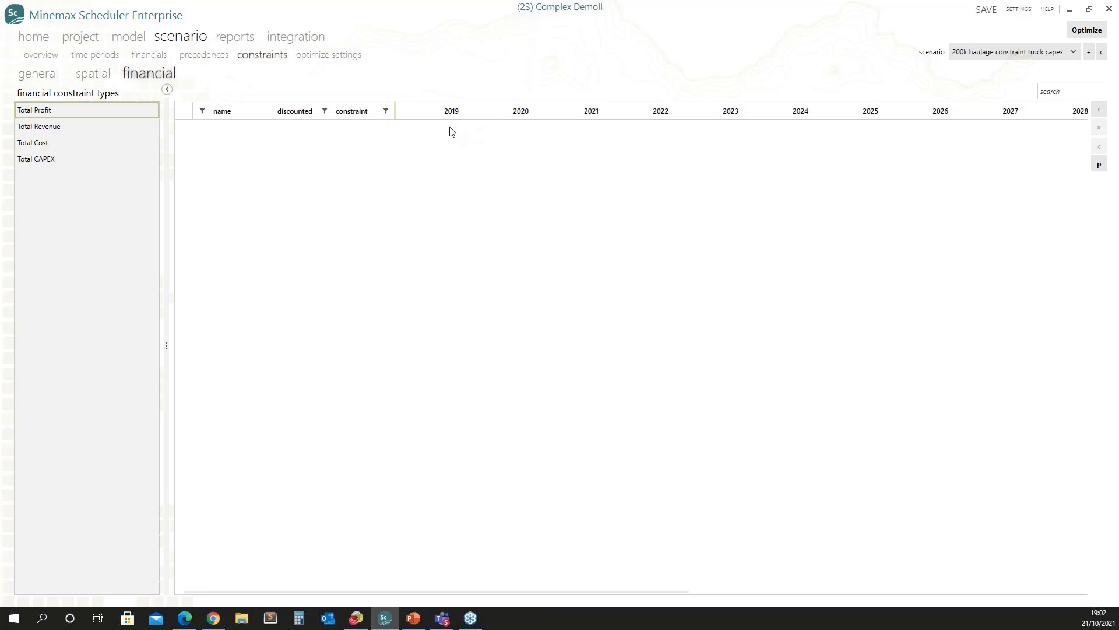
click(1099, 109)
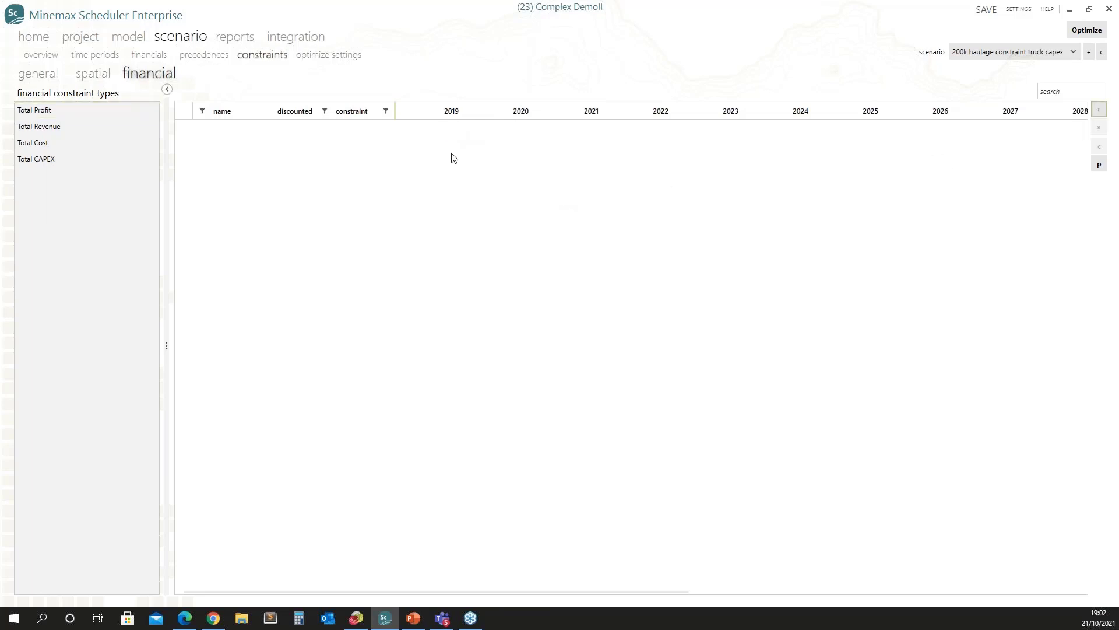
drag(76, 111, 433, 231)
click(356, 127)
click(365, 129)
click(359, 190)
click(374, 127)
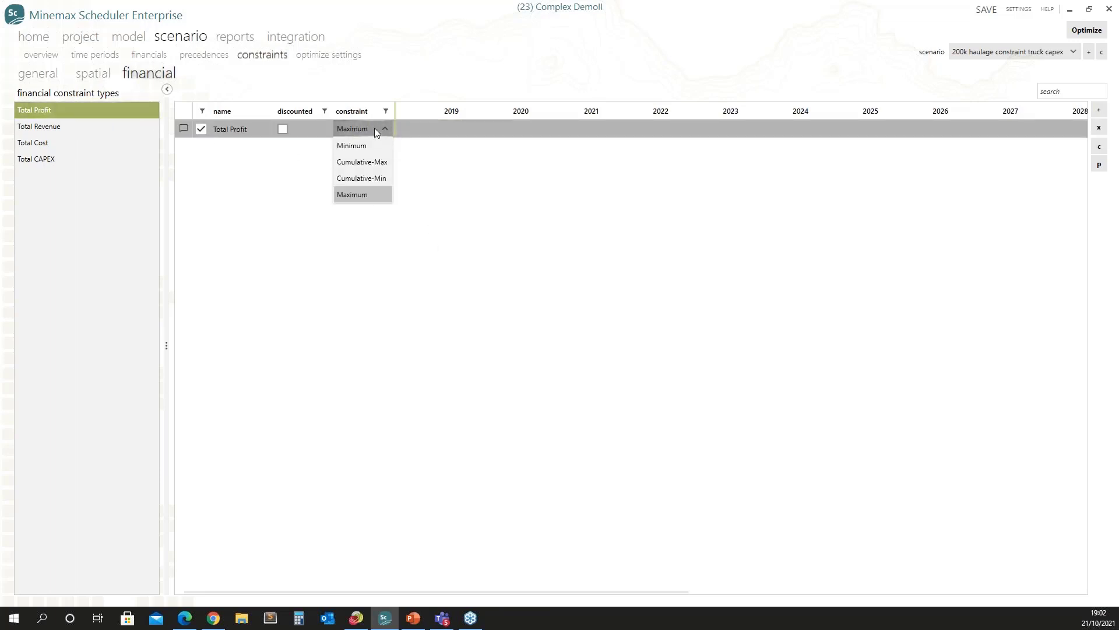
click(374, 162)
click(380, 129)
click(377, 178)
- Set the Total Profit constraint's 2022 value to 100,000,000
click(656, 131)
text(1000000000)
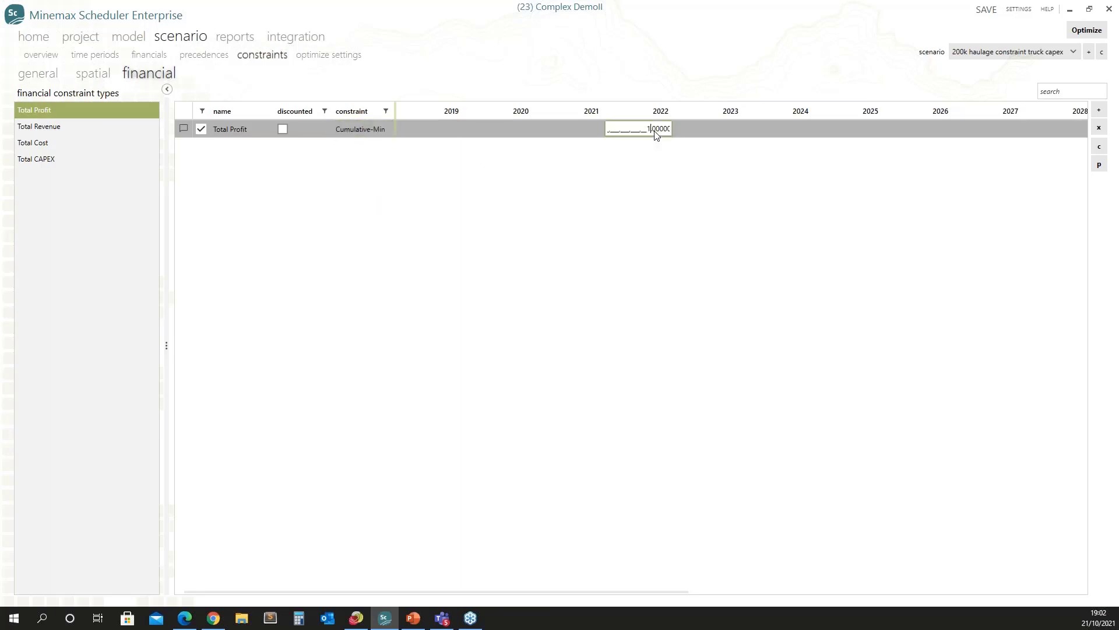
key(BackSpace)
click(700, 127)
key(Escape)
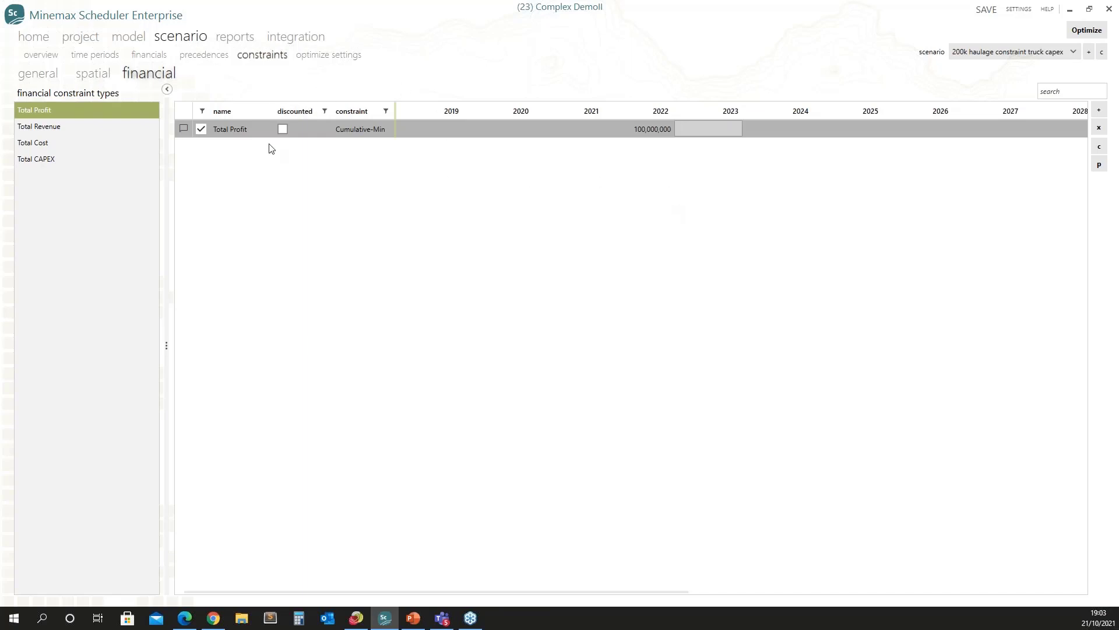
- Open the optimize settings and examine the optimization period, tolerance and sliding window length
click(333, 54)
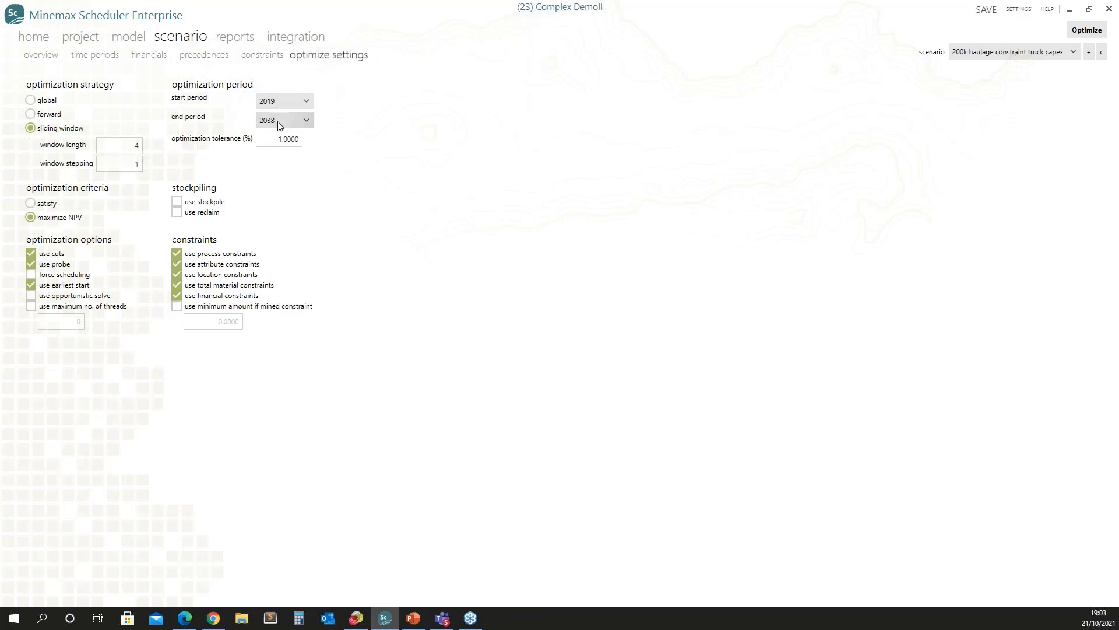
click(288, 139)
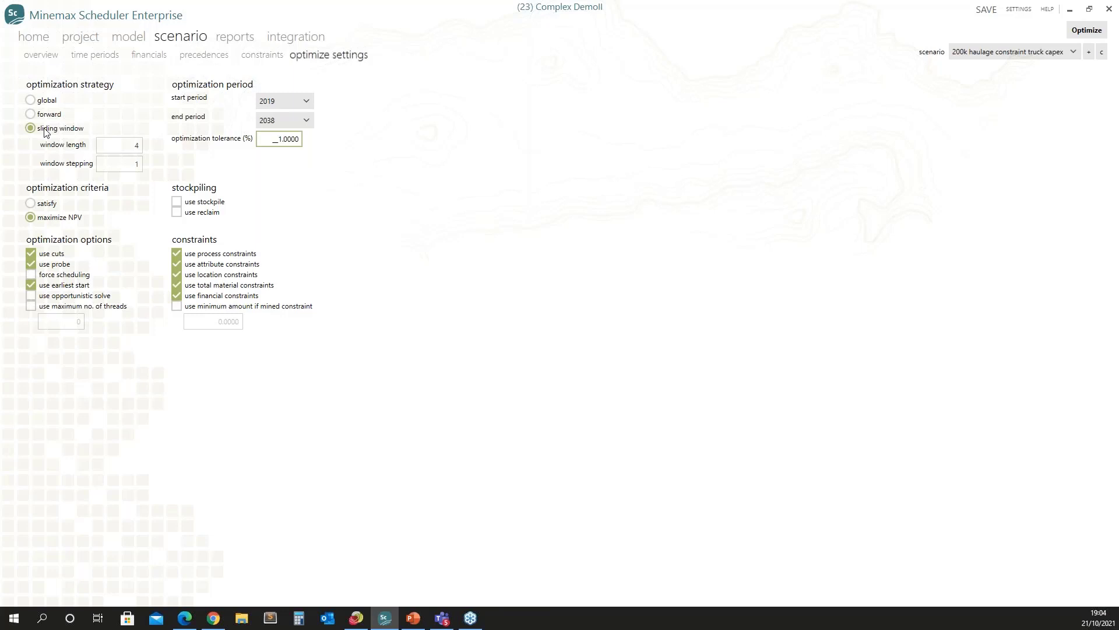
click(130, 145)
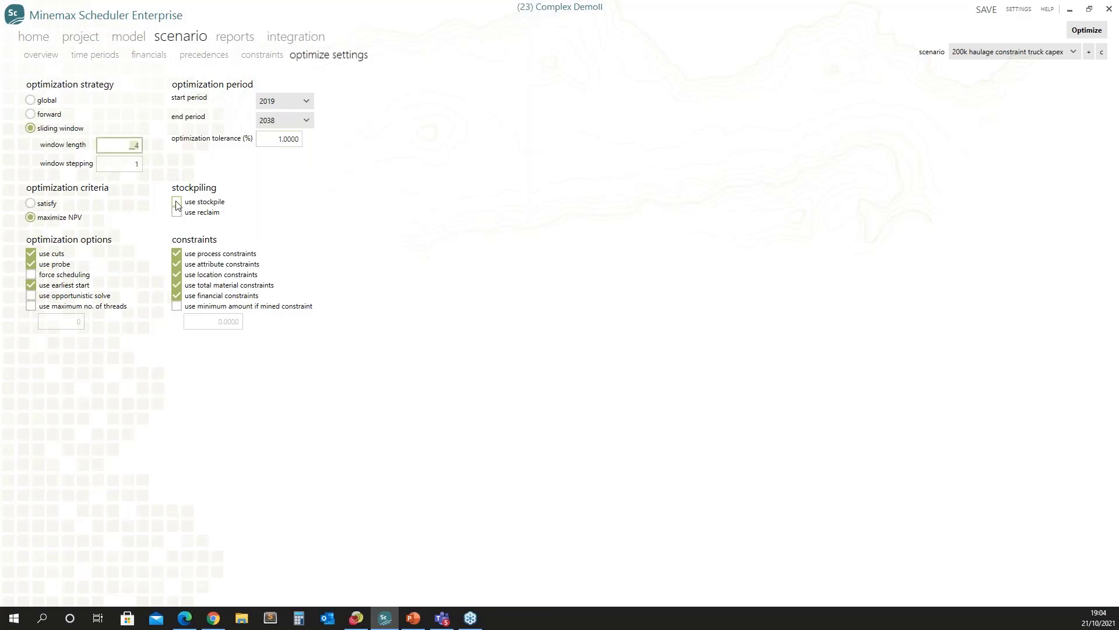
- Examine the sliding window's window length and window stepping settings in the optimization strategy
click(136, 163)
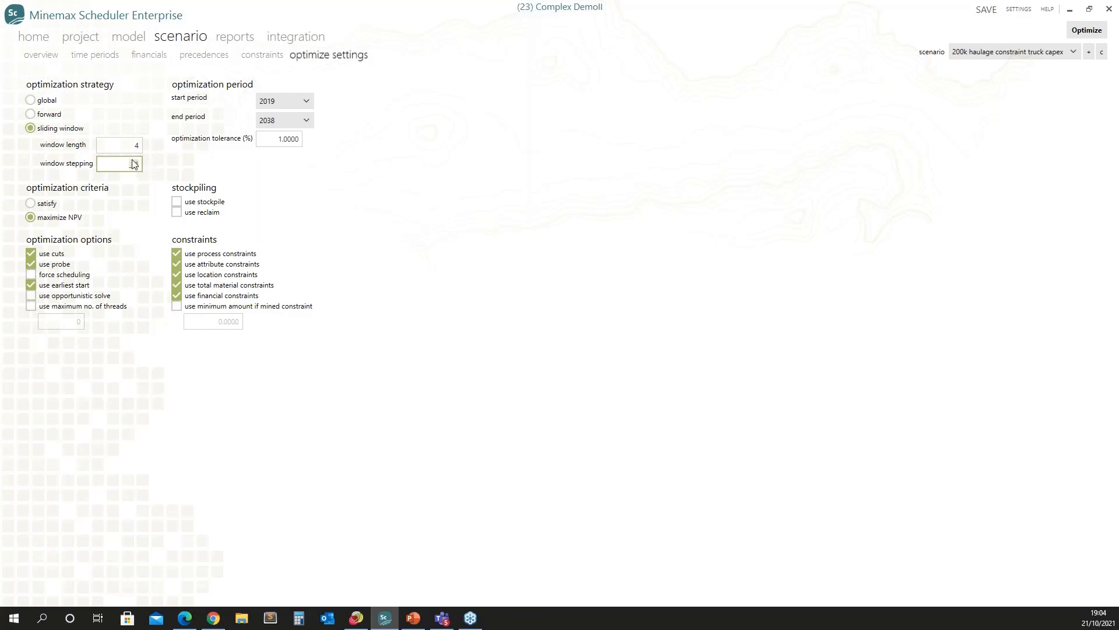
click(133, 147)
click(125, 164)
click(129, 148)
click(131, 164)
click(131, 165)
- Open the reports and view the Financials, Visualization, Haulage and Summary dashboards for the current scenario
click(236, 39)
click(51, 105)
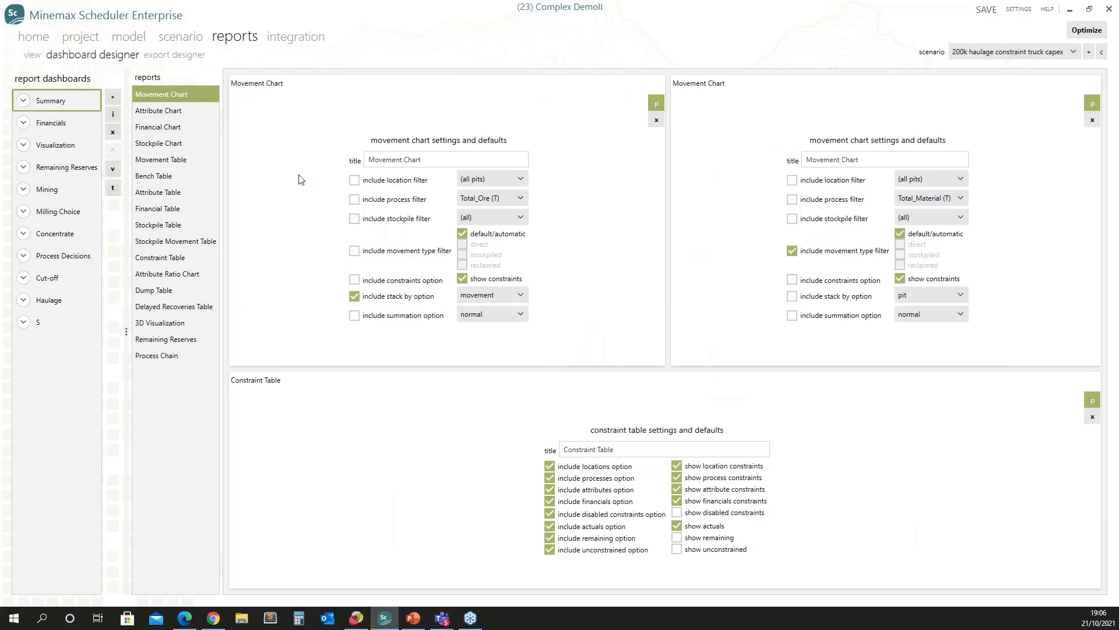
click(32, 55)
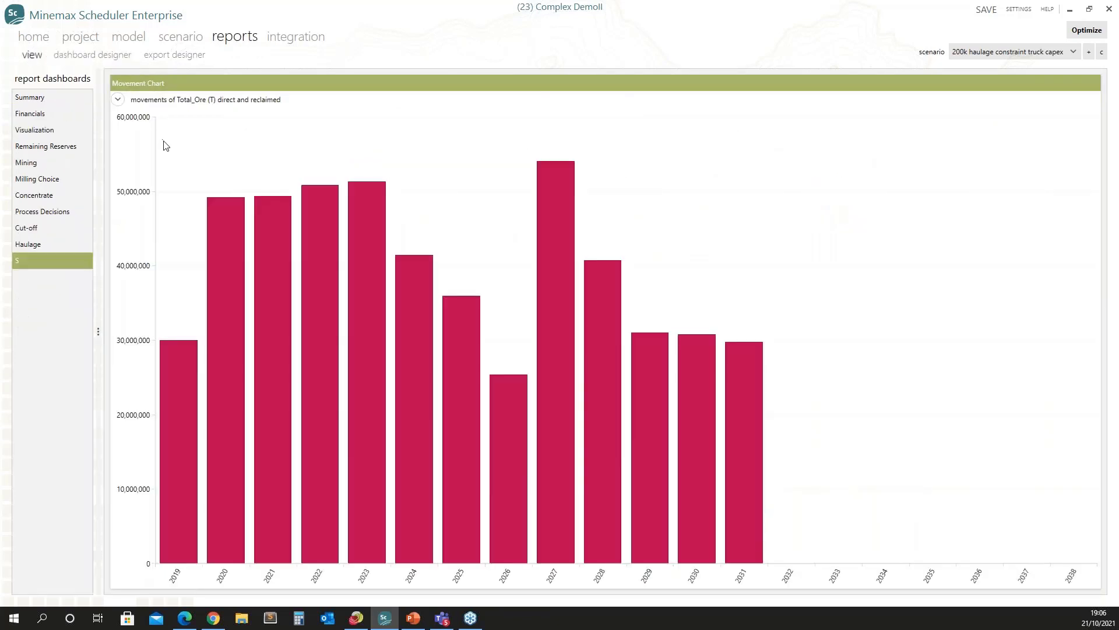
click(47, 112)
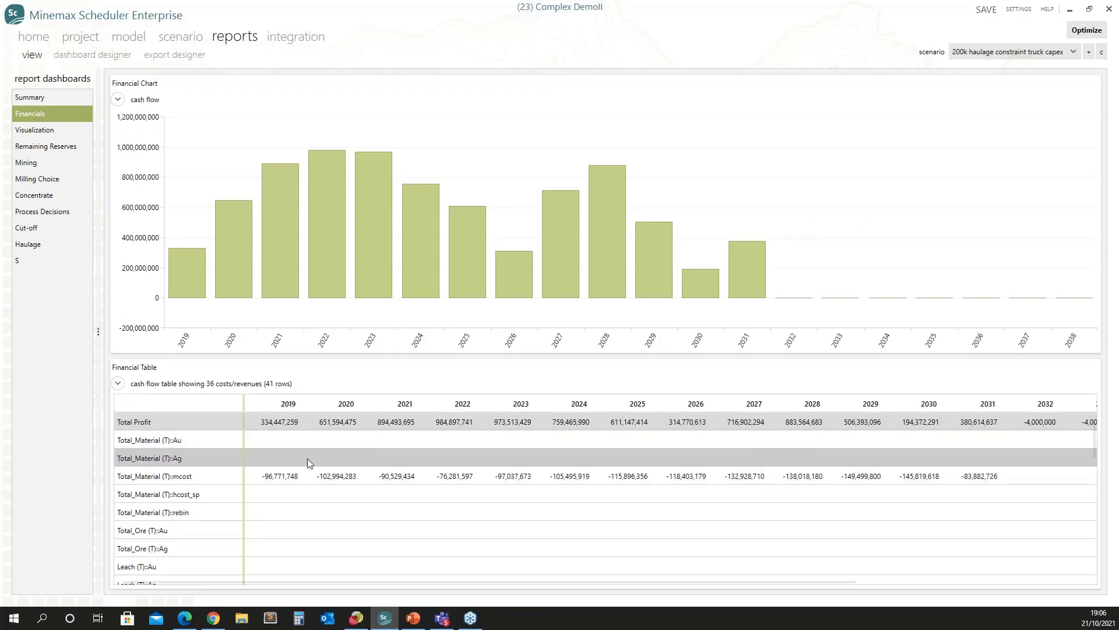
click(49, 128)
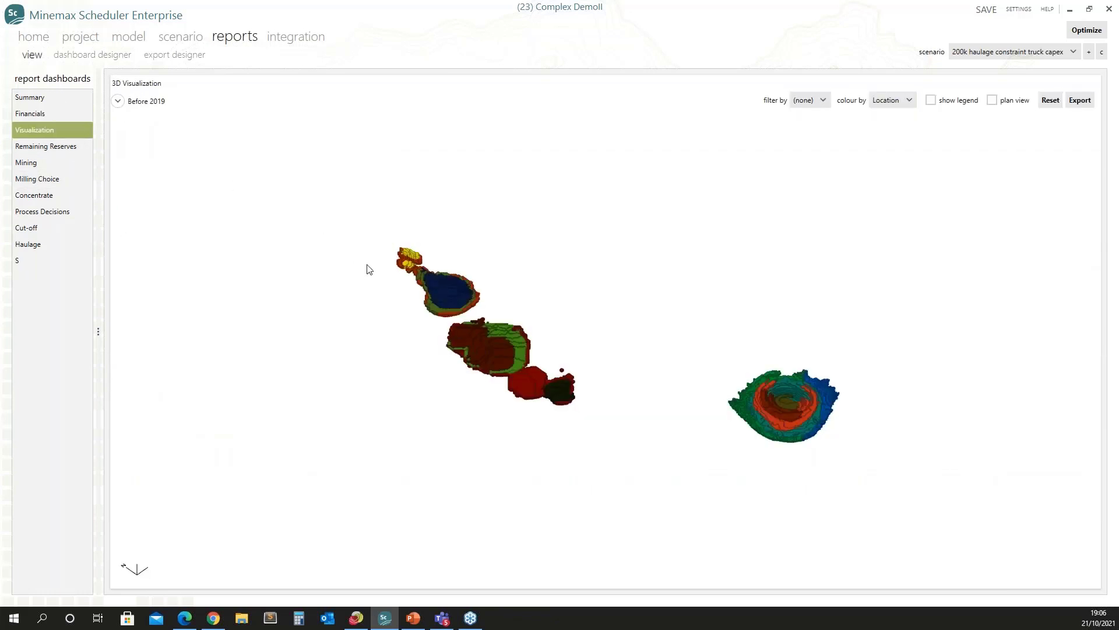
click(32, 244)
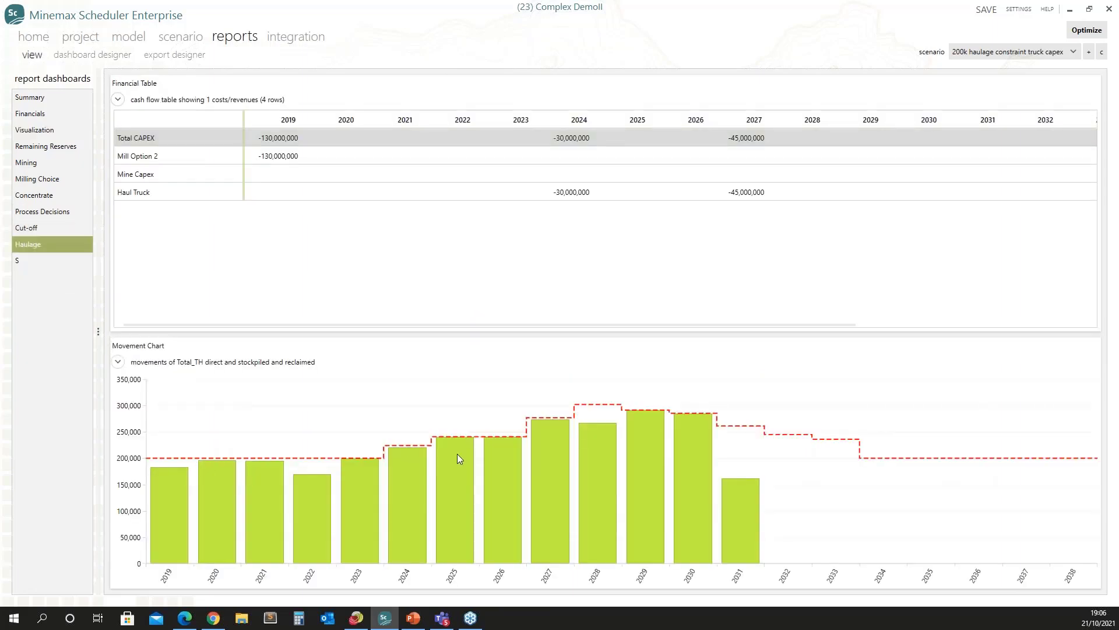
click(33, 104)
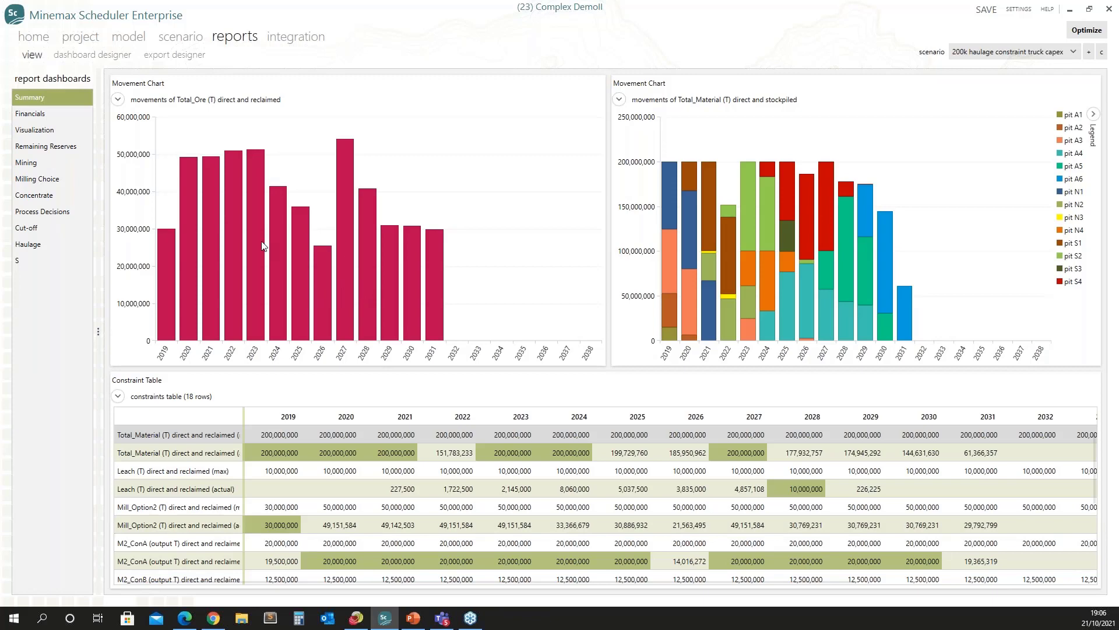
- Examine the available report types in the dashboard designer, including Stockpile Chart, and return to the Summary dashboard view
click(92, 54)
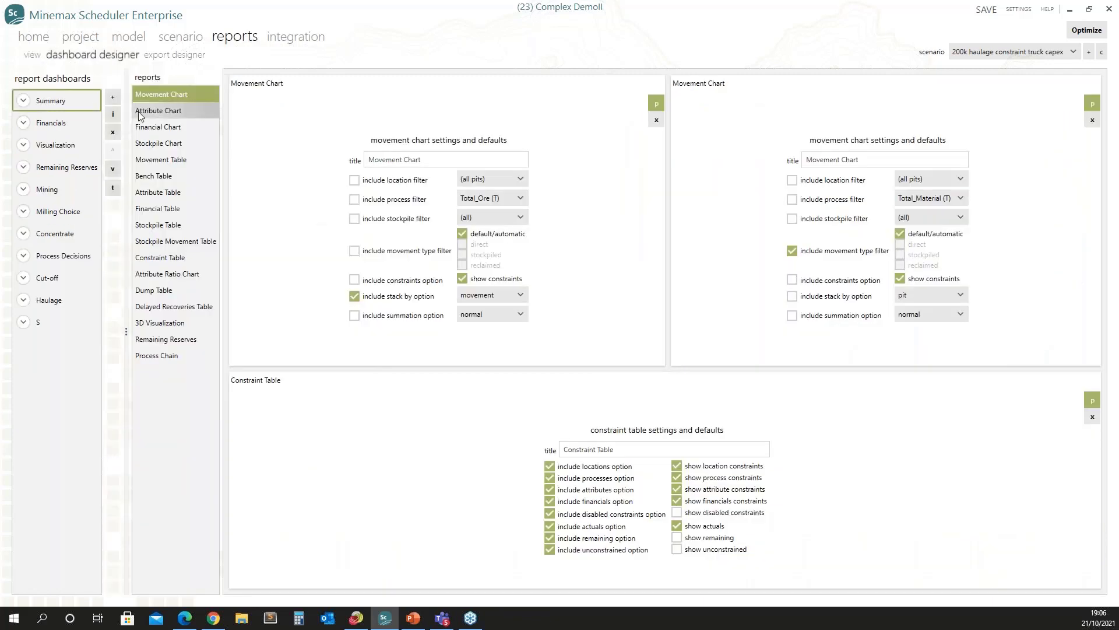
click(154, 145)
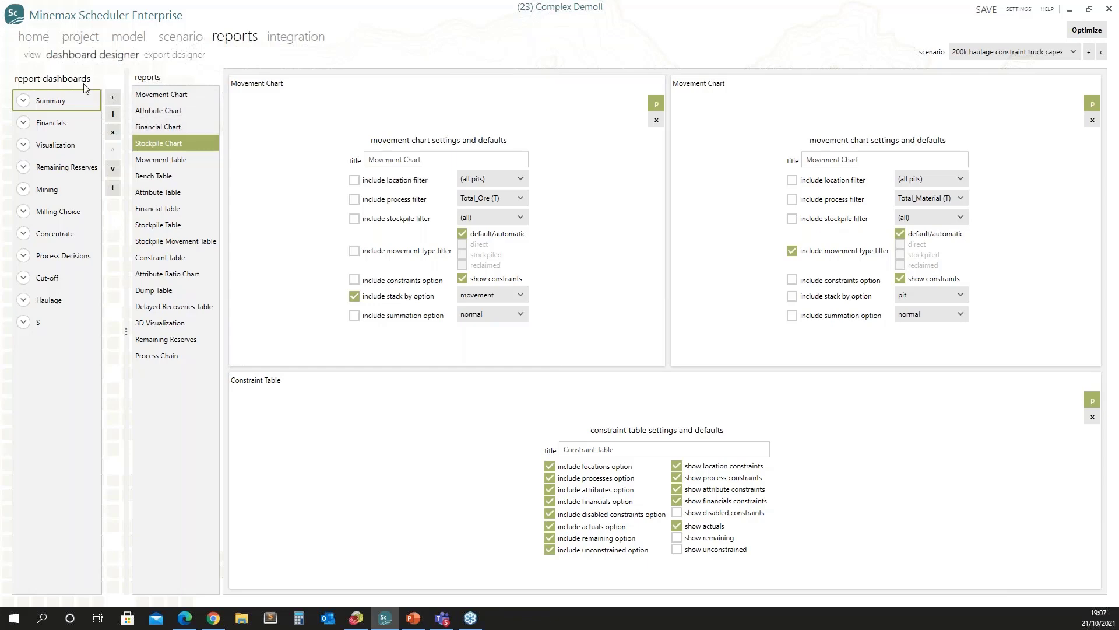
click(34, 56)
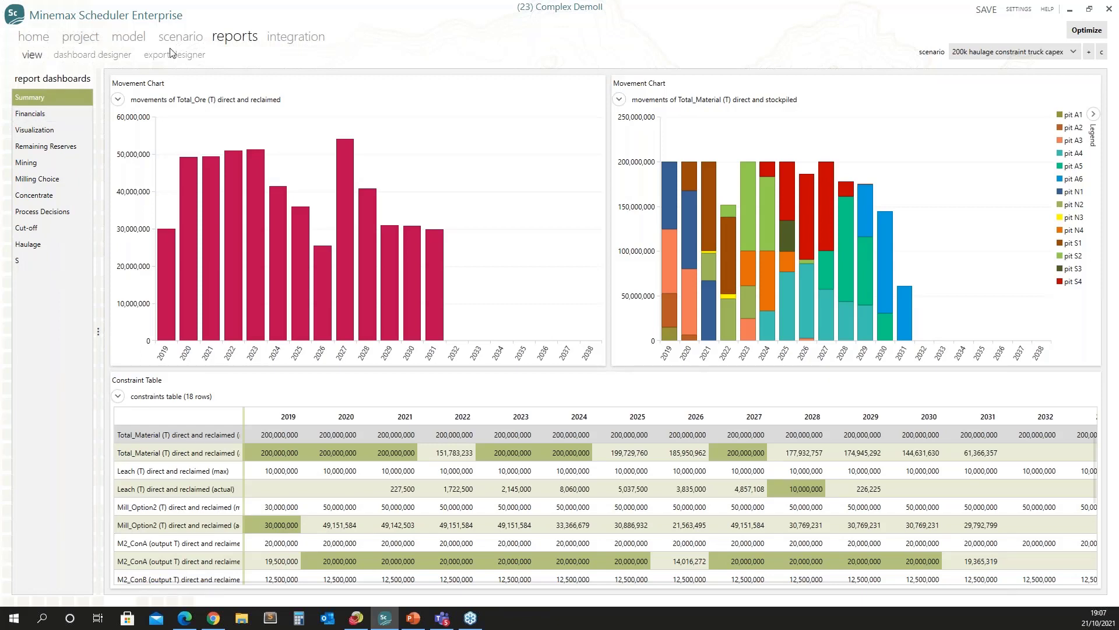
- Compare the project's scenarios in scenario management, and return to the Summary report to inspect the 2024 Total_Ore movement
click(82, 38)
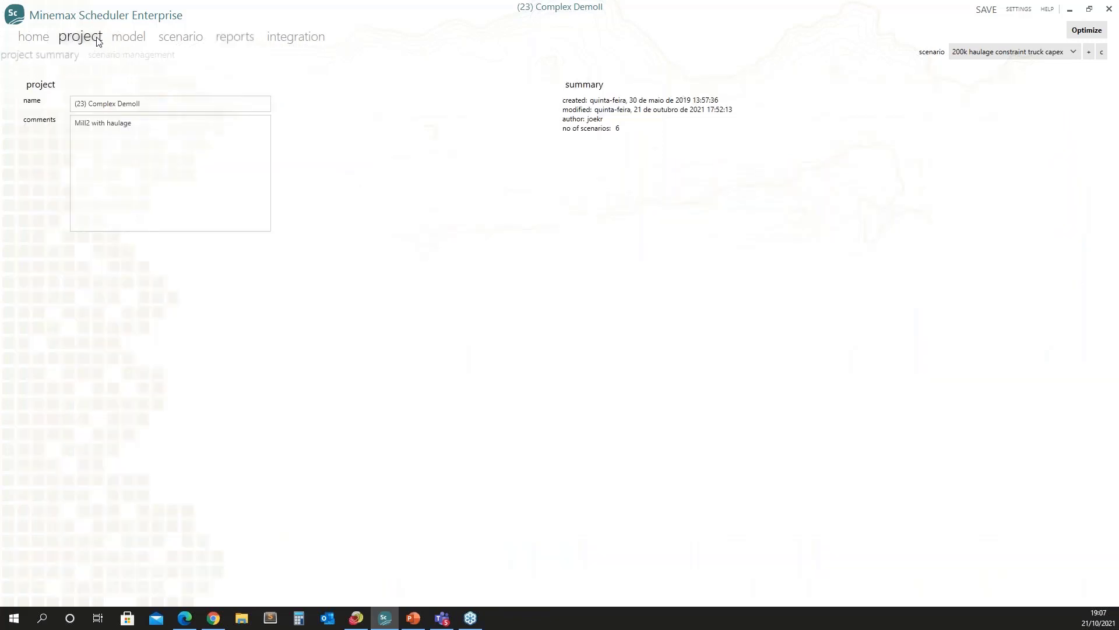
click(119, 54)
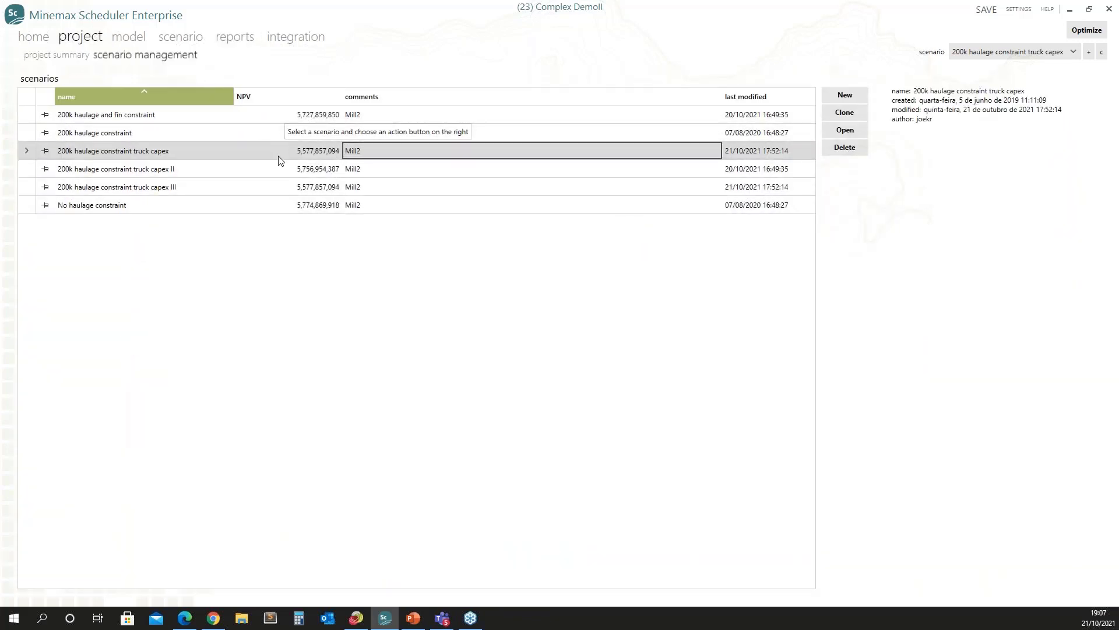
click(238, 38)
mouse_move(279, 258)
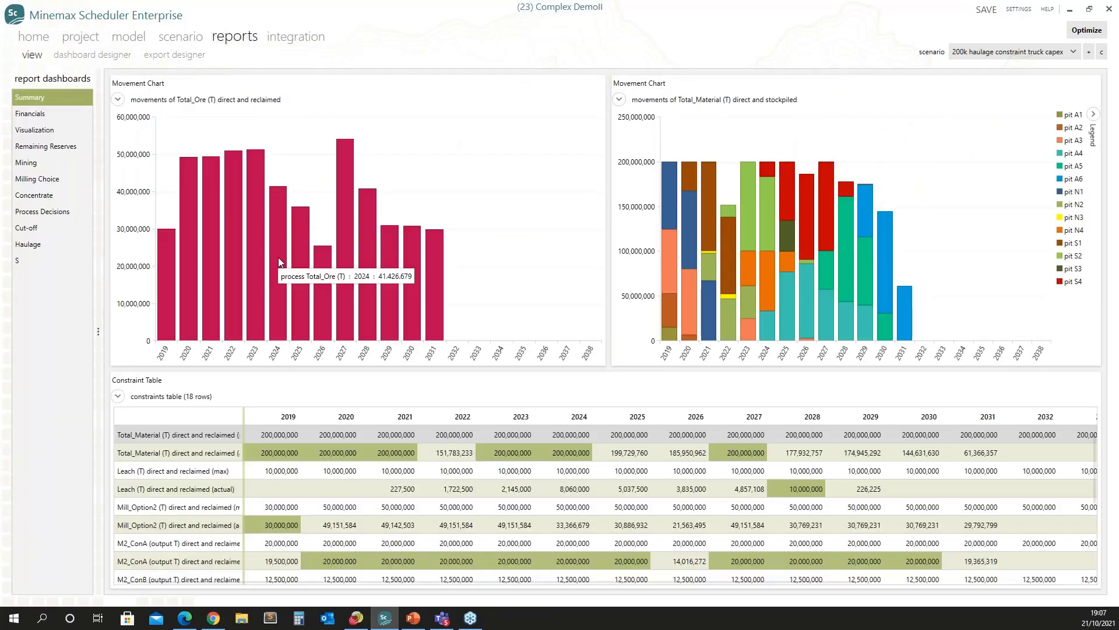